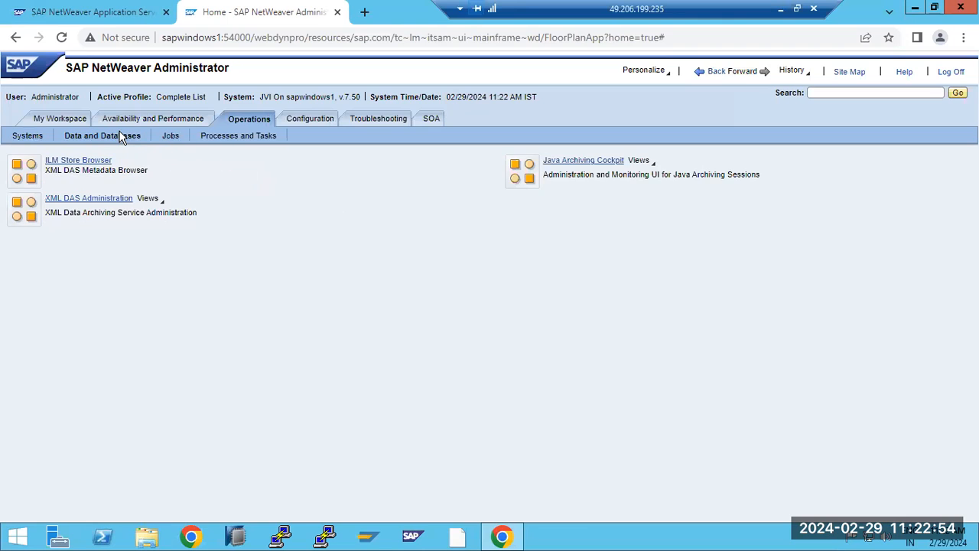
# Step: Go to Configuration > Security and open Authentication and Single Sign-On's authentication policy list
pyautogui.click(114, 111)
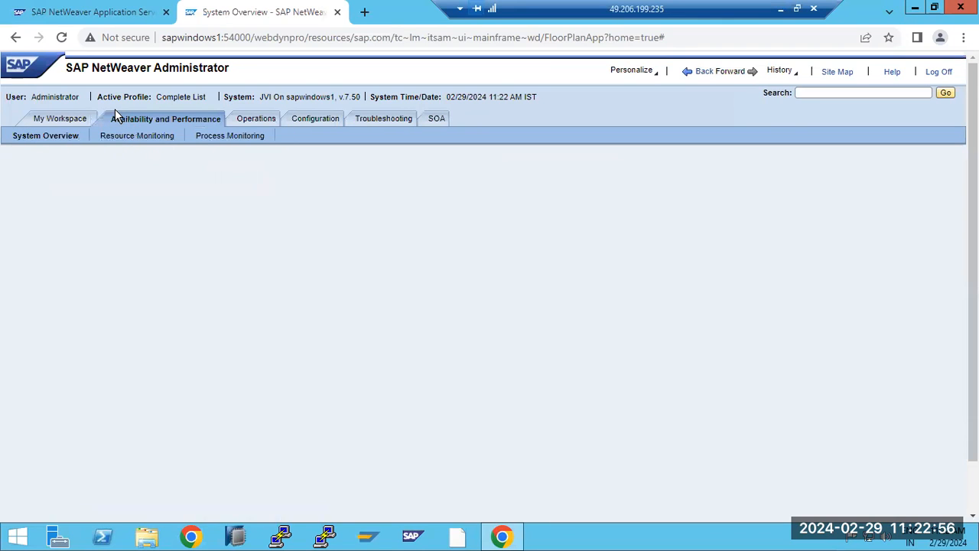
pyautogui.click(256, 120)
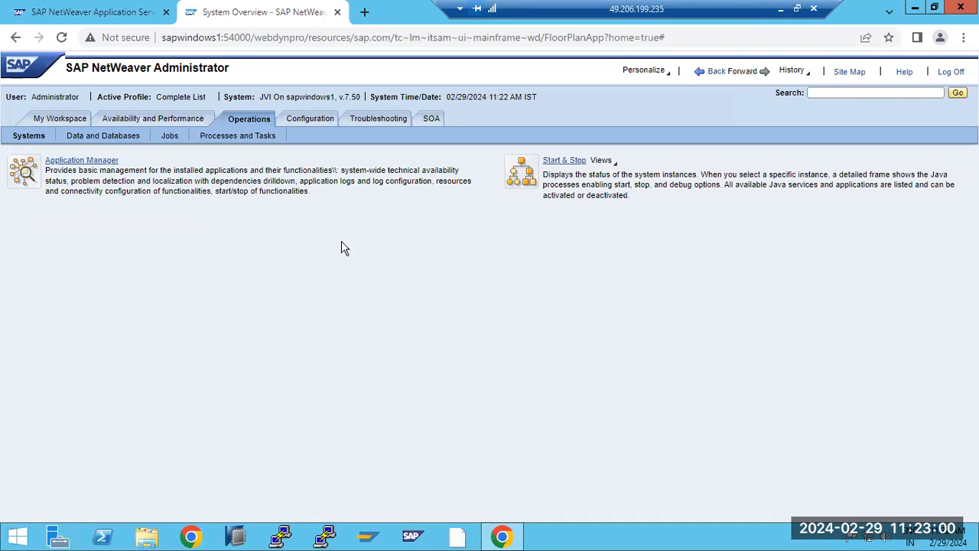
pyautogui.click(215, 138)
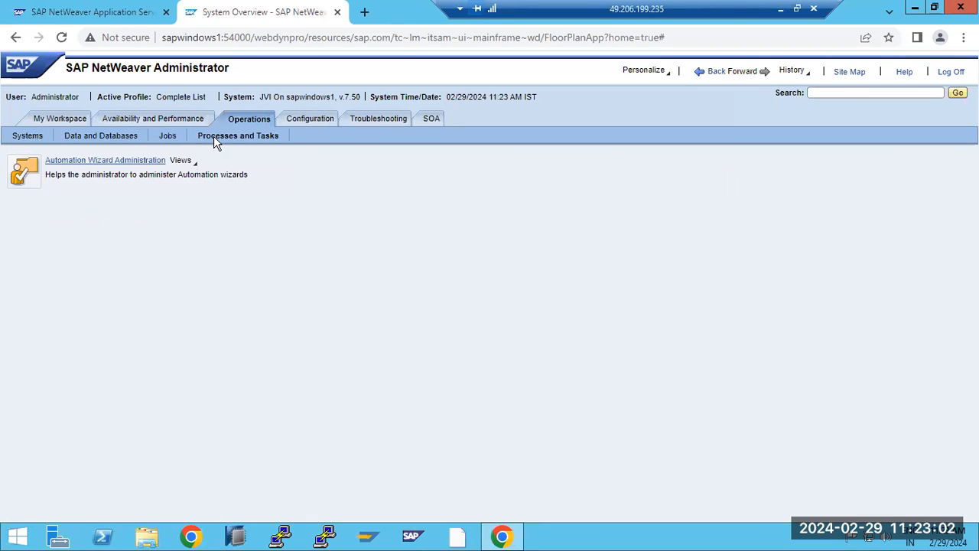
pyautogui.click(319, 121)
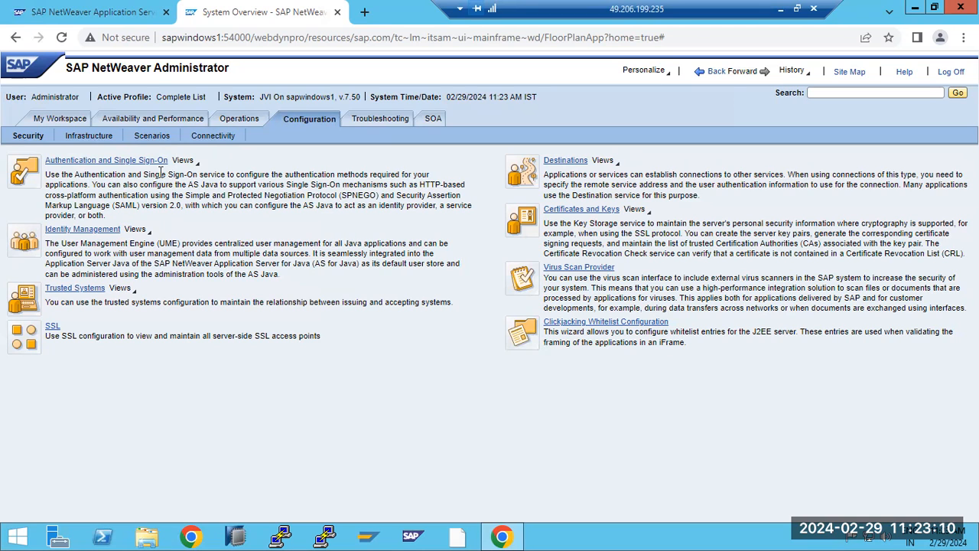
pyautogui.click(109, 165)
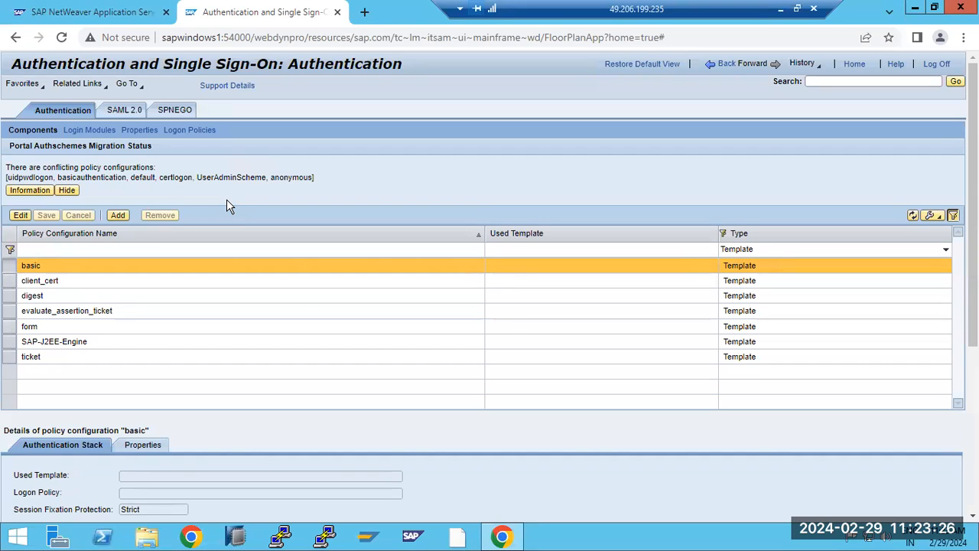
# Step: On the SPNEGO tab, start adding a new Kerberos realm from a keytab file
pyautogui.click(167, 112)
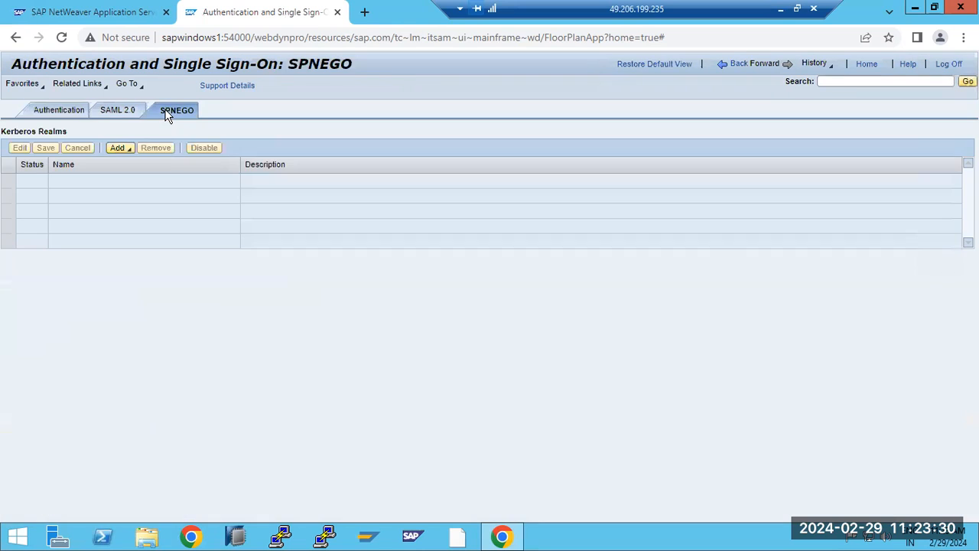
pyautogui.click(122, 148)
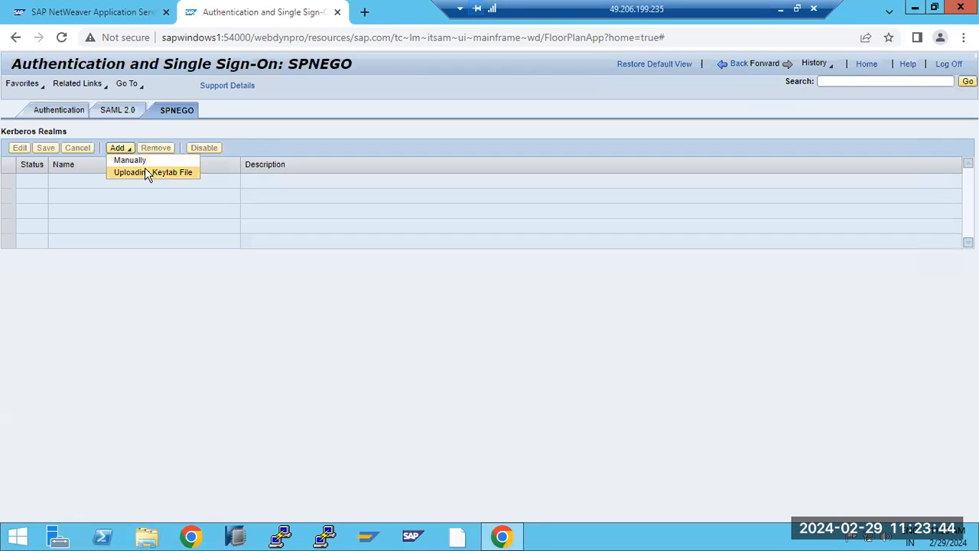
pyautogui.click(146, 173)
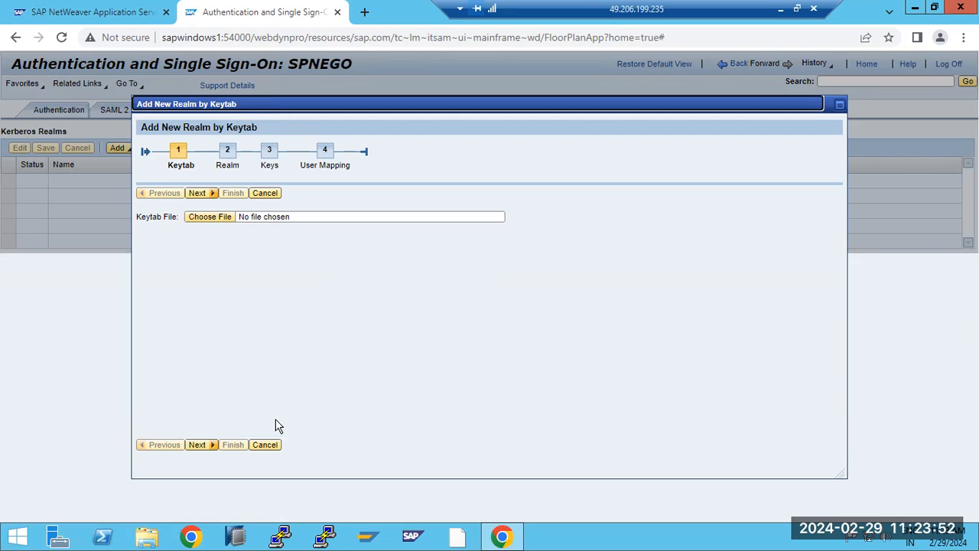
pyautogui.click(268, 445)
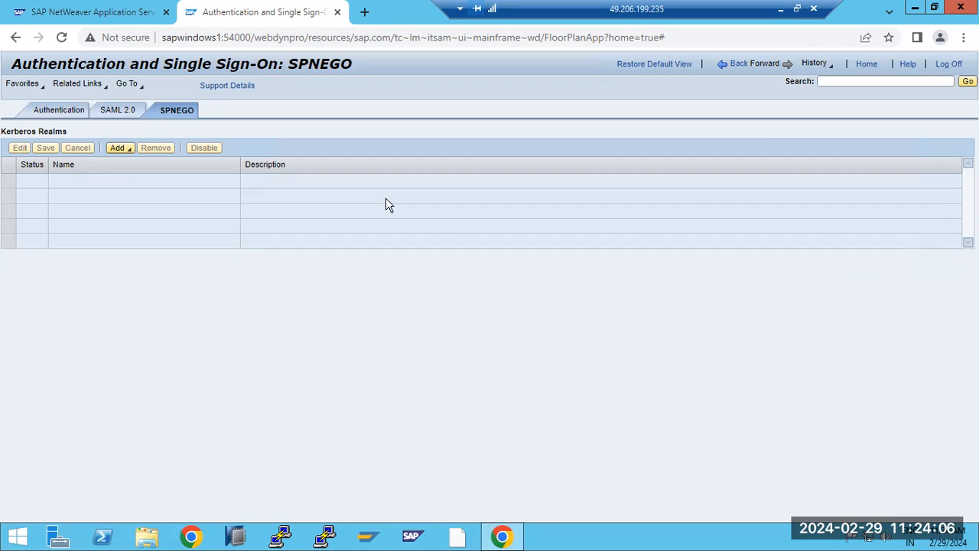
# Step: View the unconfigured SAML 2.0 tab, then step back through history to the Security overview
pyautogui.click(117, 111)
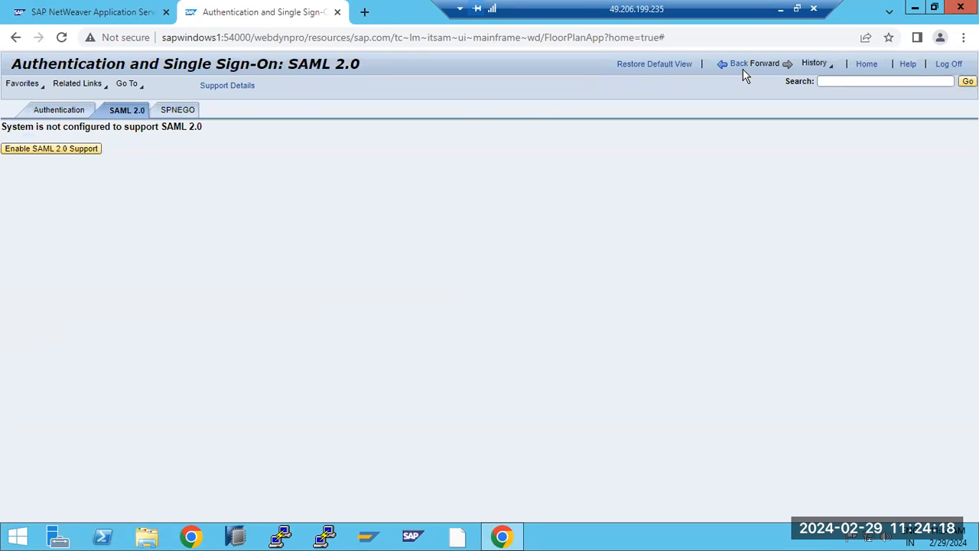
pyautogui.click(740, 65)
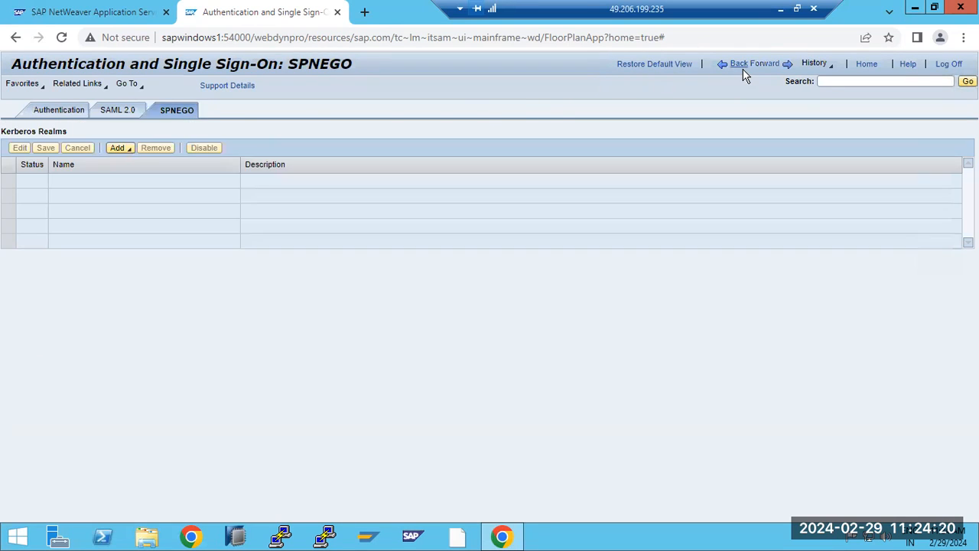
pyautogui.click(740, 66)
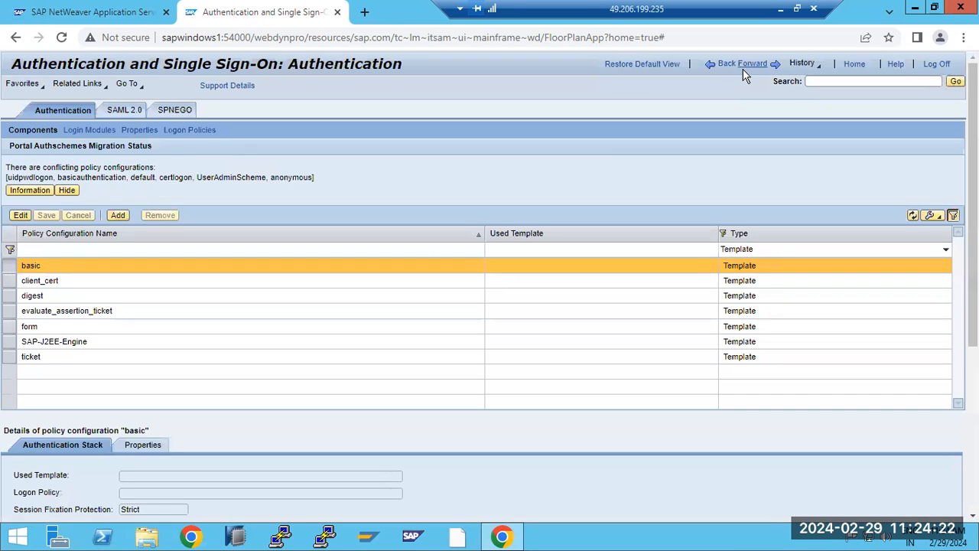
pyautogui.click(743, 69)
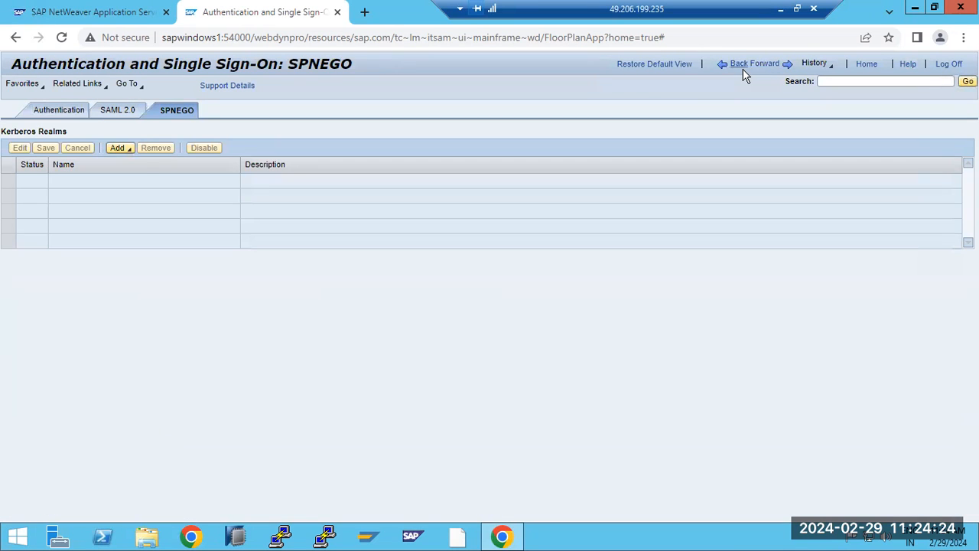
pyautogui.click(742, 69)
pyautogui.click(743, 69)
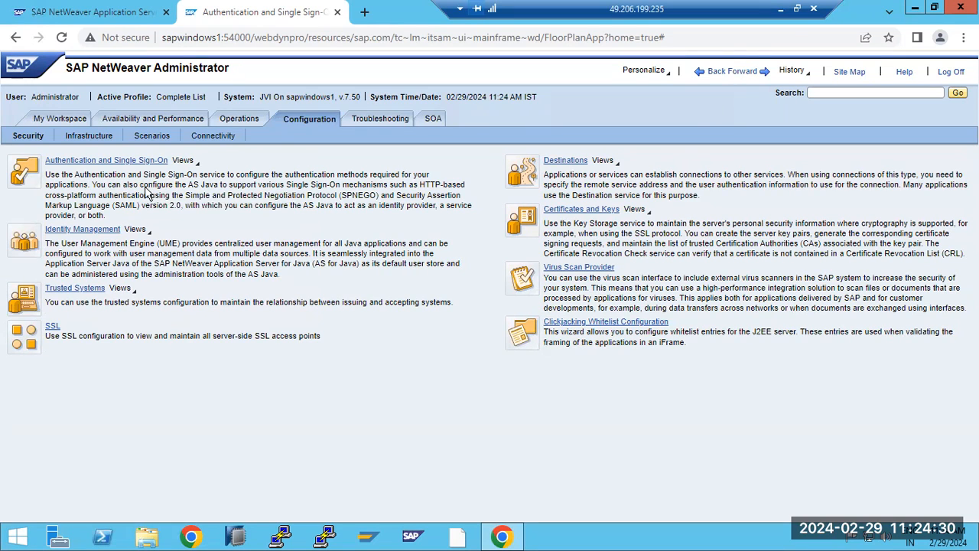
pyautogui.moveTo(342, 194); pyautogui.dragTo(378, 195)
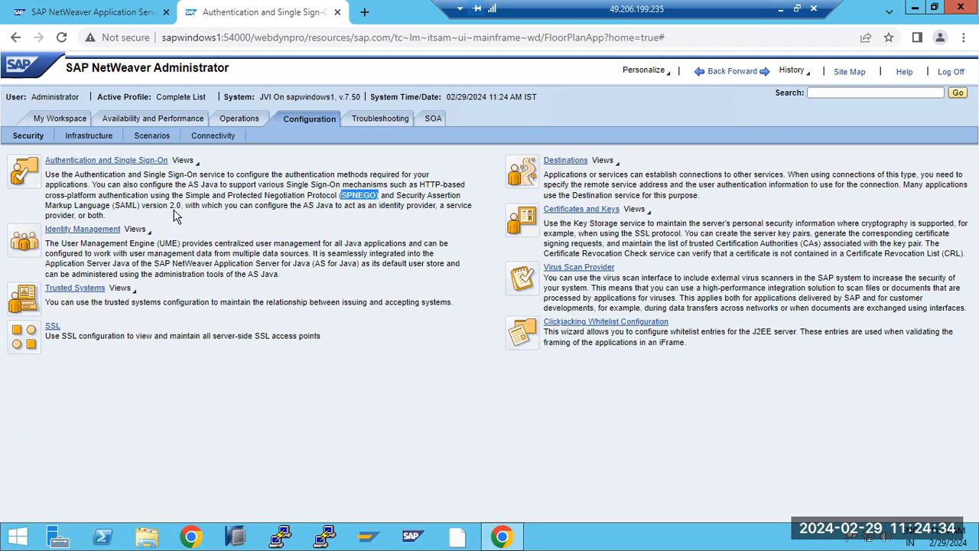
pyautogui.moveTo(112, 205); pyautogui.dragTo(175, 207)
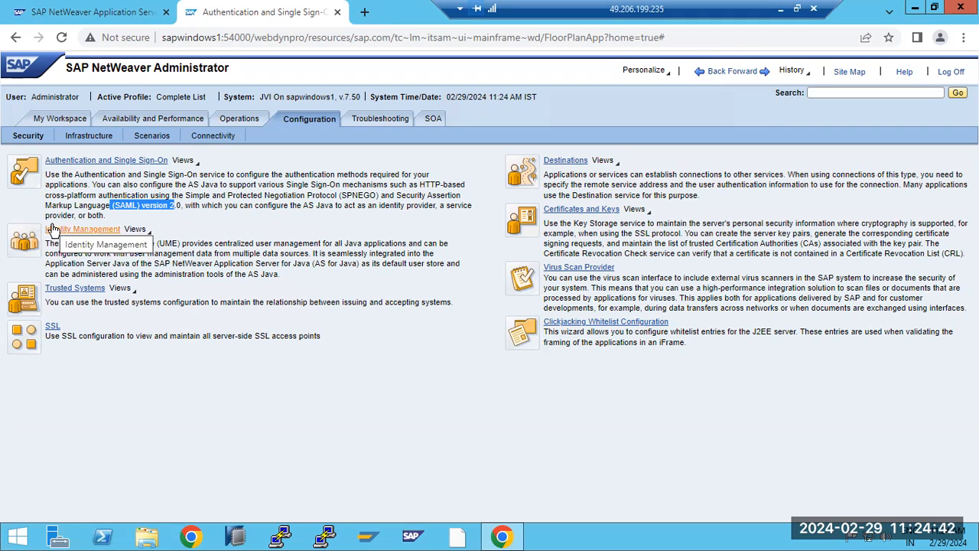
pyautogui.click(47, 290)
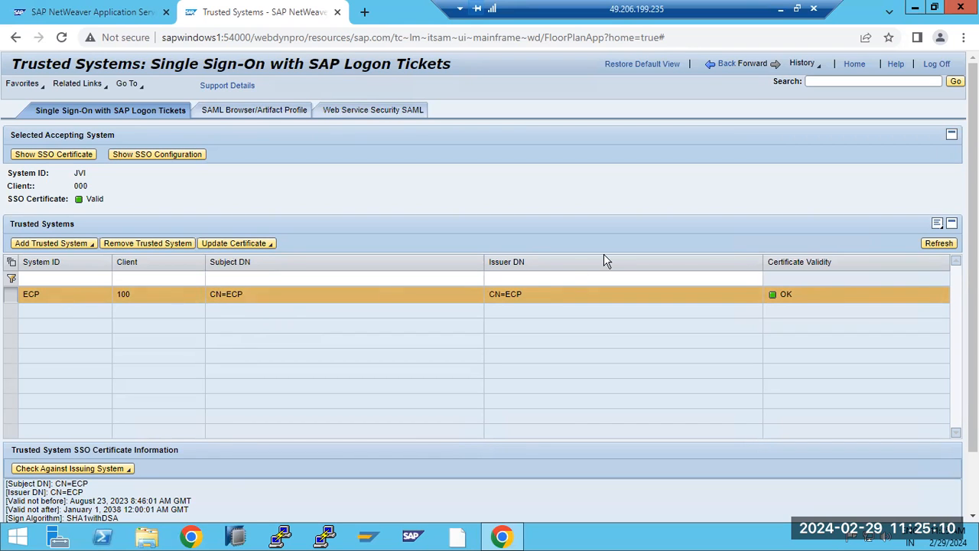
# Step: Minimize the remote desktop session to bring Paint forward
pyautogui.click(780, 10)
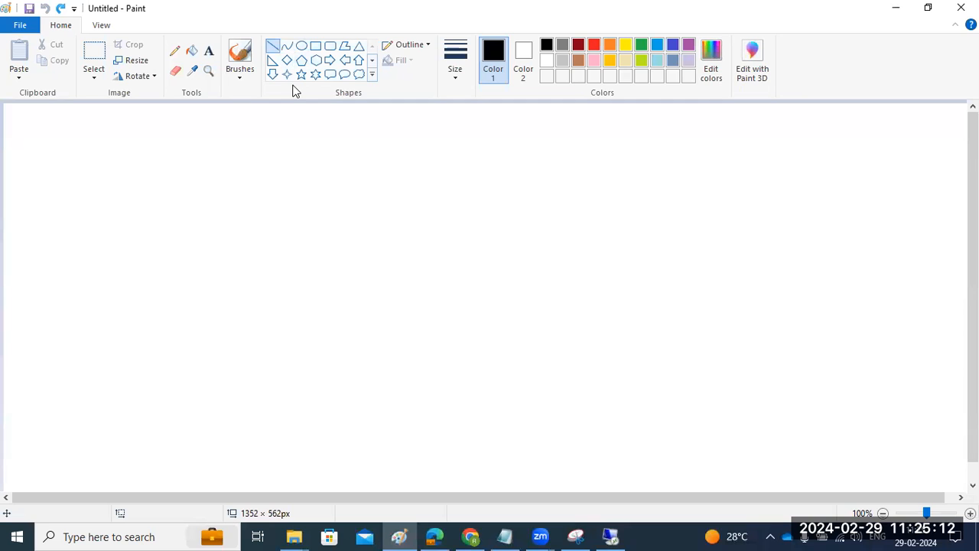
# Step: Draw four rectangles: one wide box lower middle and three boxes across the top
pyautogui.click(315, 46)
pyautogui.moveTo(391, 352); pyautogui.dragTo(566, 404)
pyautogui.moveTo(261, 151)
pyautogui.mouseDown()
pyautogui.moveTo(319, 216)
pyautogui.moveTo(351, 218)
pyautogui.mouseUp()
pyautogui.moveTo(468, 146)
pyautogui.mouseDown()
pyautogui.moveTo(500, 192)
pyautogui.moveTo(543, 218)
pyautogui.mouseUp()
pyautogui.moveTo(658, 156); pyautogui.dragTo(706, 210)
pyautogui.click(741, 367)
# Step: Draw straight lines into the lower box, including one from the upper-left box
pyautogui.click(272, 46)
pyautogui.moveTo(276, 424); pyautogui.dragTo(462, 381)
pyautogui.click(484, 375)
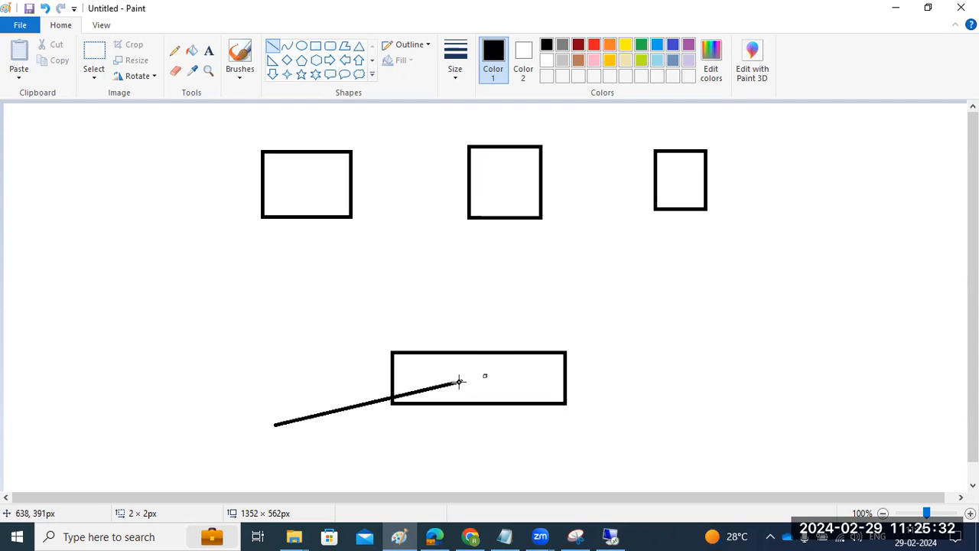
pyautogui.moveTo(305, 177)
pyautogui.mouseDown()
pyautogui.moveTo(334, 236)
pyautogui.moveTo(421, 354)
pyautogui.moveTo(457, 379)
pyautogui.moveTo(462, 366)
pyautogui.moveTo(454, 380)
pyautogui.moveTo(462, 383)
pyautogui.mouseUp()
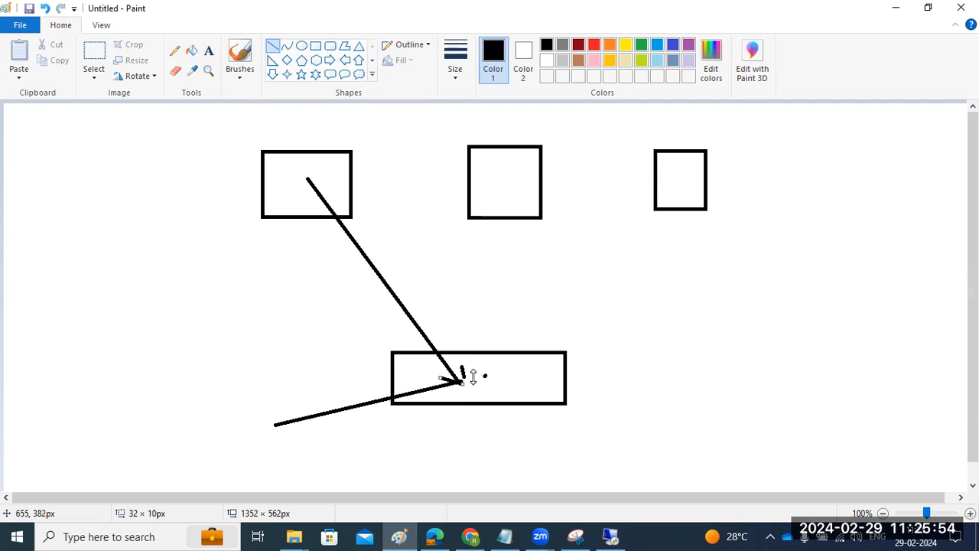
# Step: Add small tick marks around the boxes and return to the remote SAP session
pyautogui.moveTo(279, 229); pyautogui.dragTo(289, 229)
pyautogui.moveTo(357, 380); pyautogui.dragTo(370, 380)
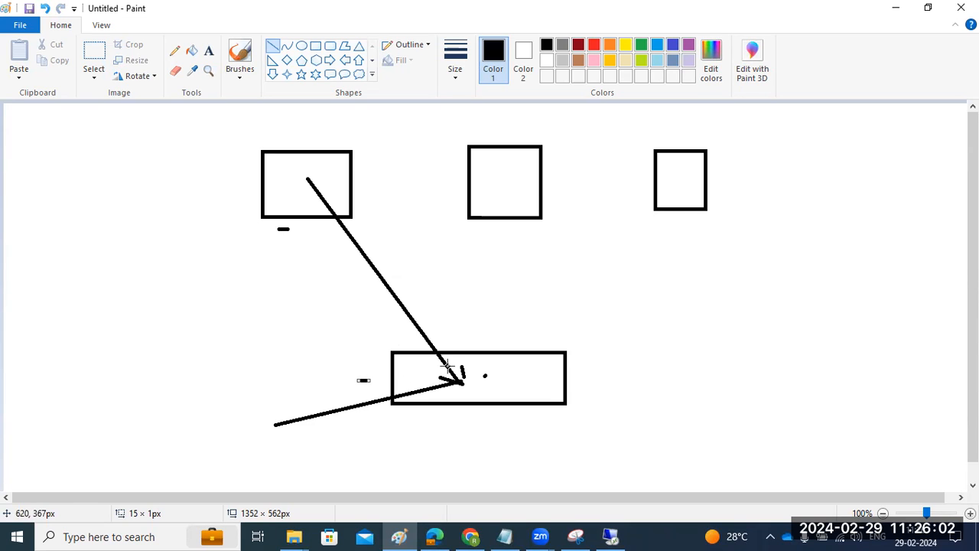
pyautogui.moveTo(400, 356); pyautogui.dragTo(400, 343)
pyautogui.click(347, 175)
pyautogui.moveTo(347, 175); pyautogui.dragTo(357, 176)
pyautogui.moveTo(416, 354); pyautogui.dragTo(409, 348)
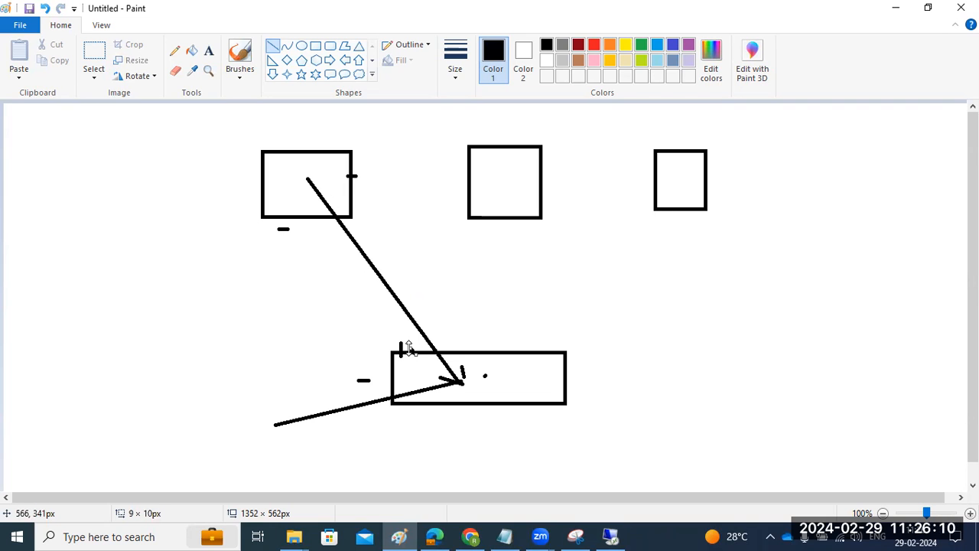
pyautogui.click(610, 536)
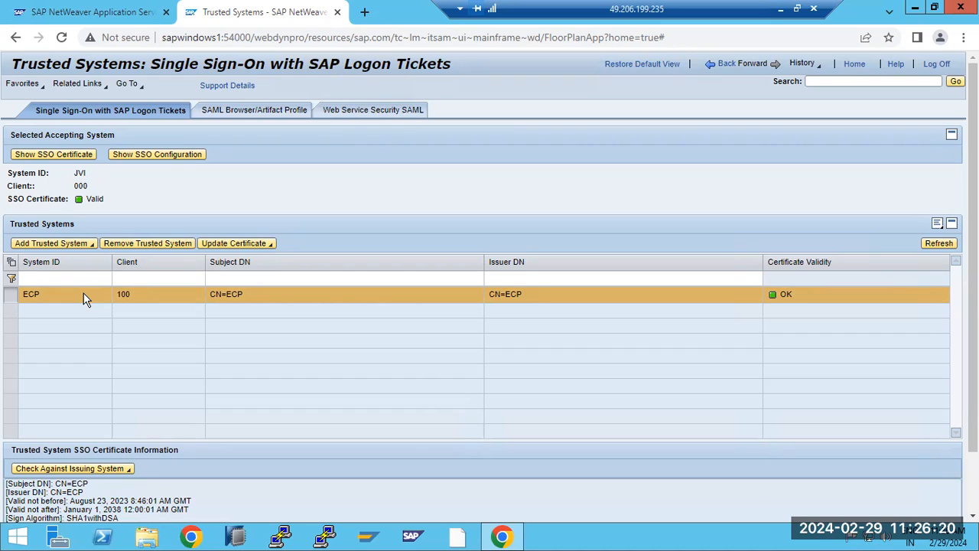
# Step: Twice open and cancel the manual certificate upload for a new trusted system, then go back
pyautogui.click(84, 243)
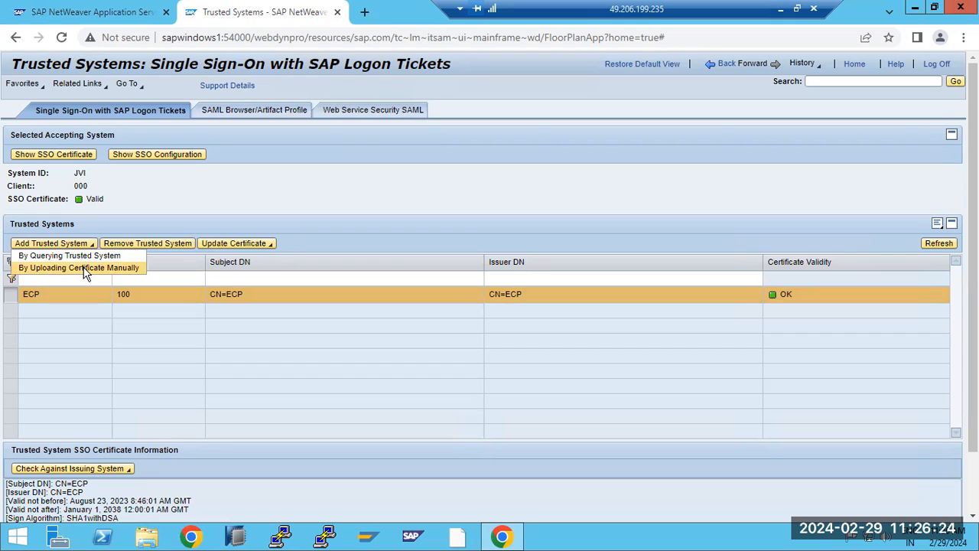
pyautogui.click(84, 269)
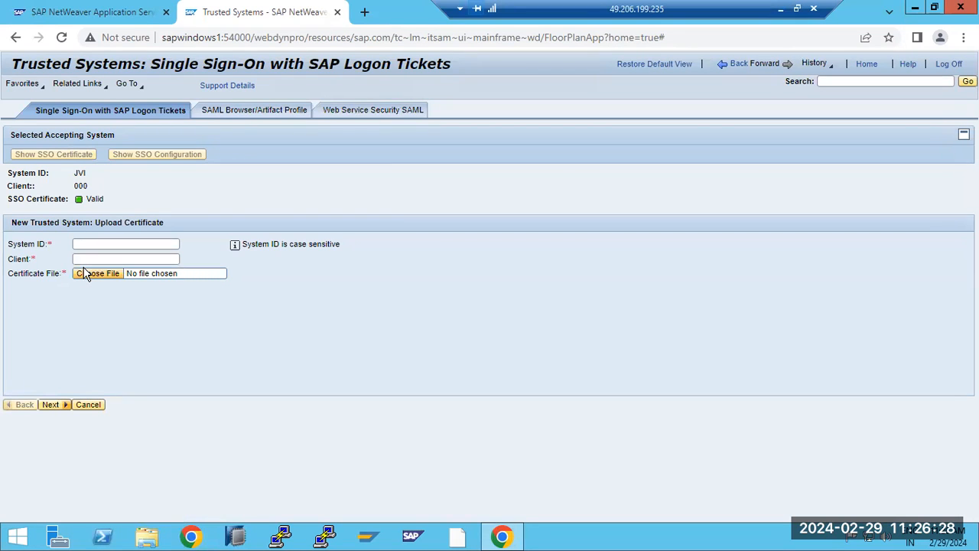
pyautogui.click(89, 405)
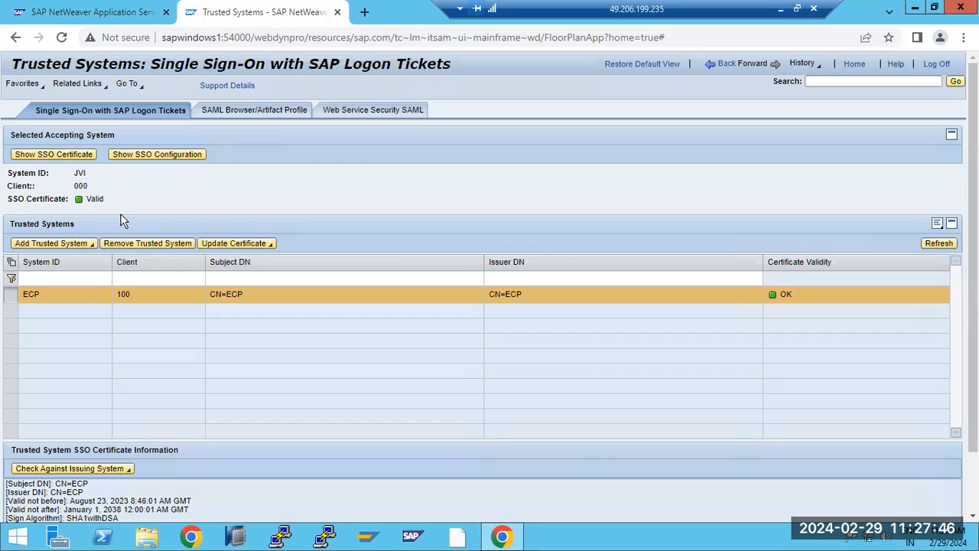
pyautogui.click(64, 248)
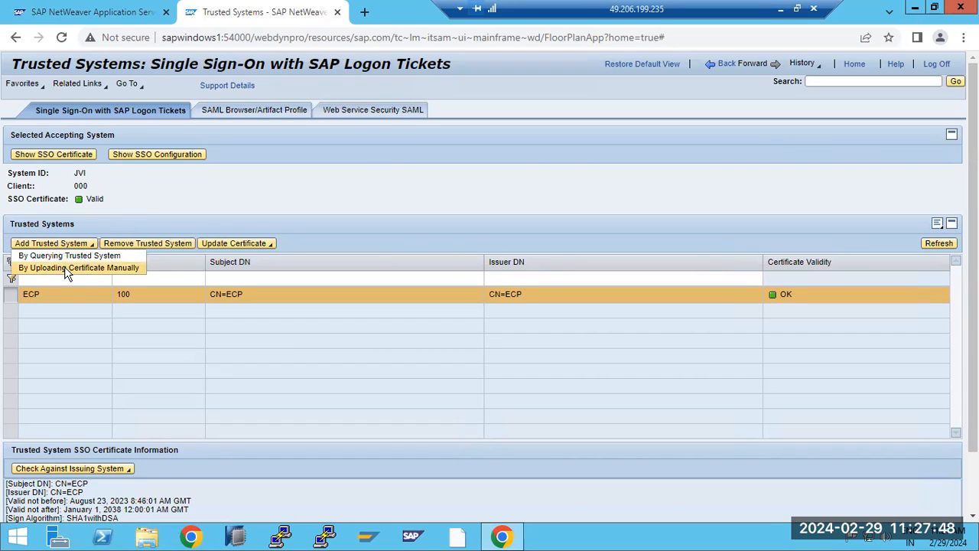
pyautogui.click(64, 266)
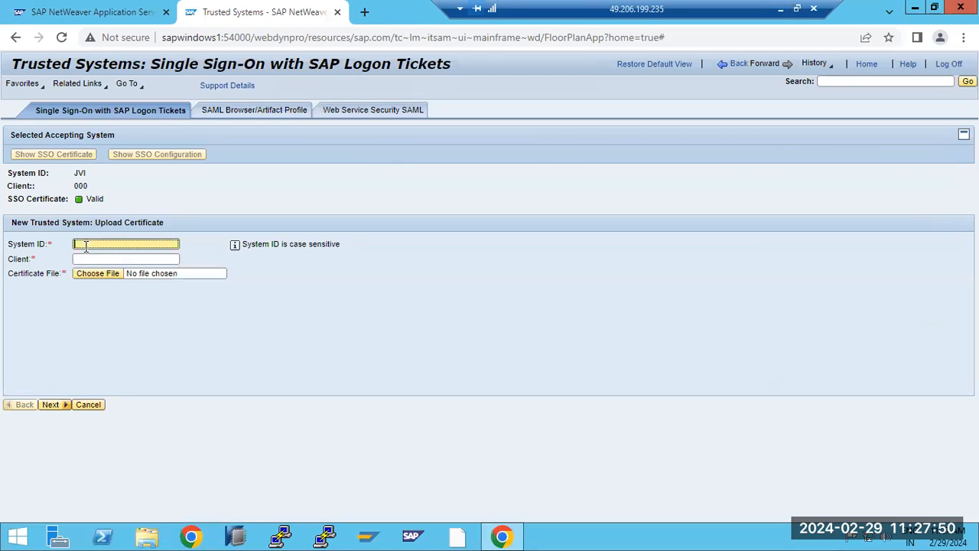
pyautogui.click(89, 406)
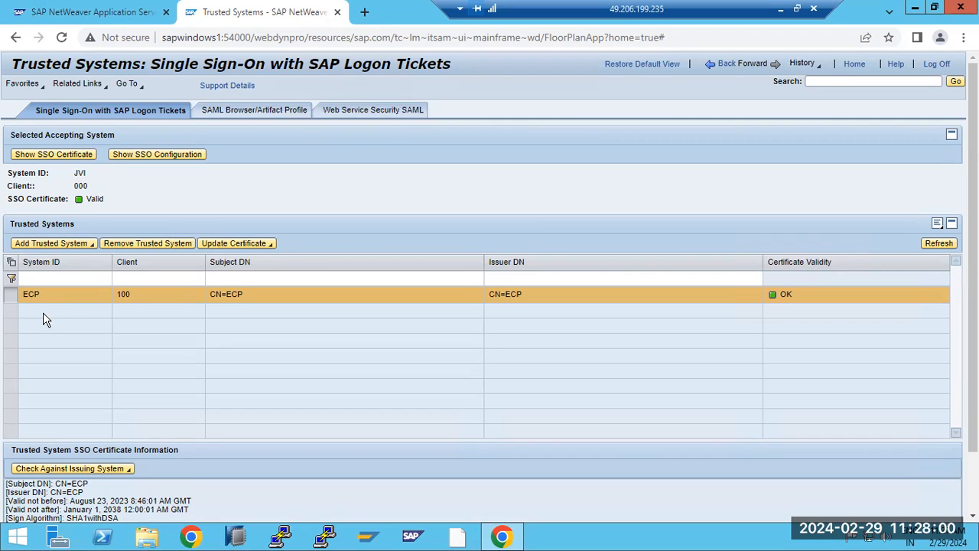
pyautogui.click(694, 71)
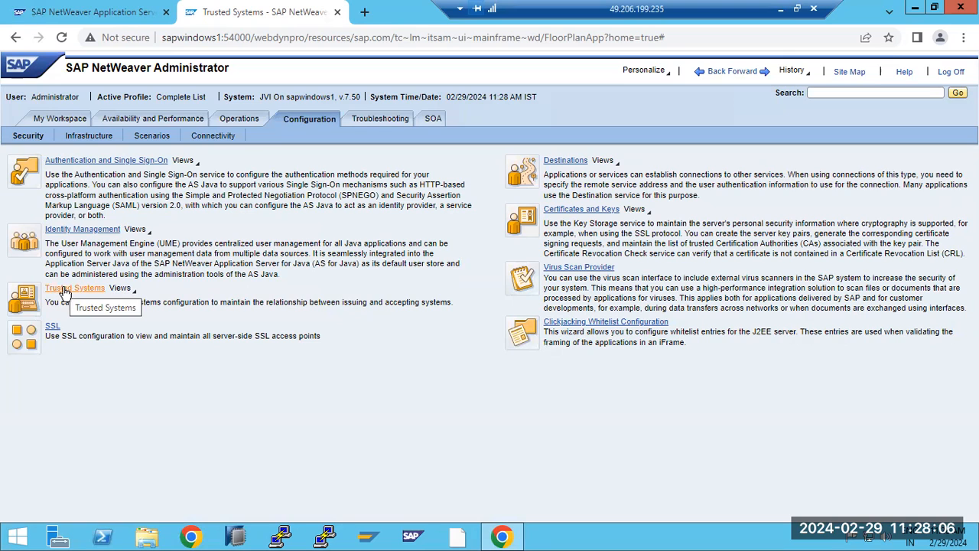
pyautogui.moveTo(76, 302); pyautogui.dragTo(320, 302)
pyautogui.moveTo(383, 308); pyautogui.dragTo(457, 302)
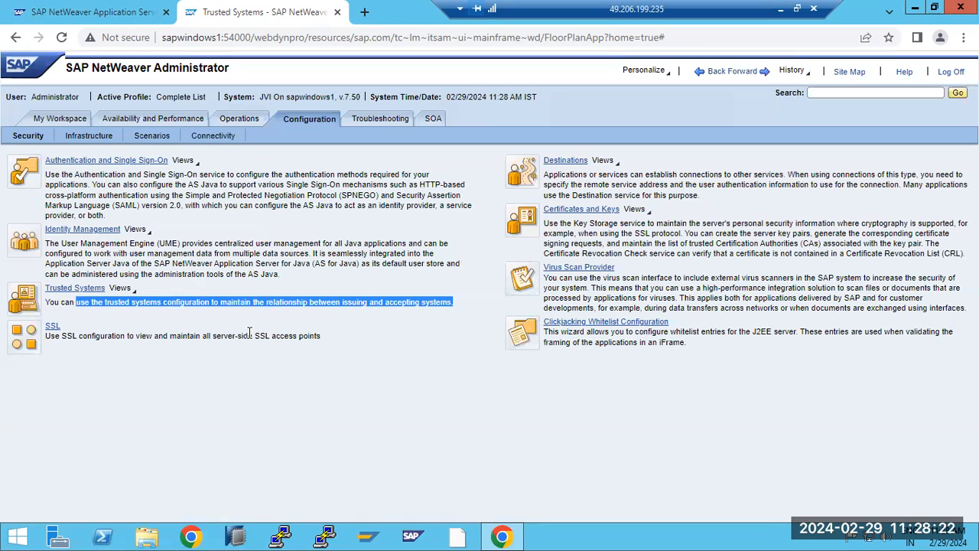
pyautogui.click(50, 332)
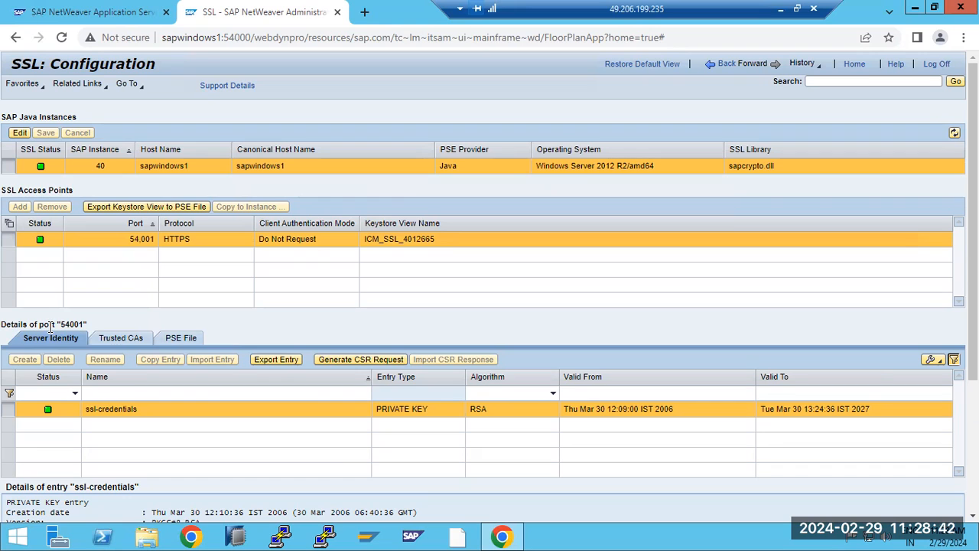
pyautogui.moveTo(162, 38); pyautogui.dragTo(221, 38)
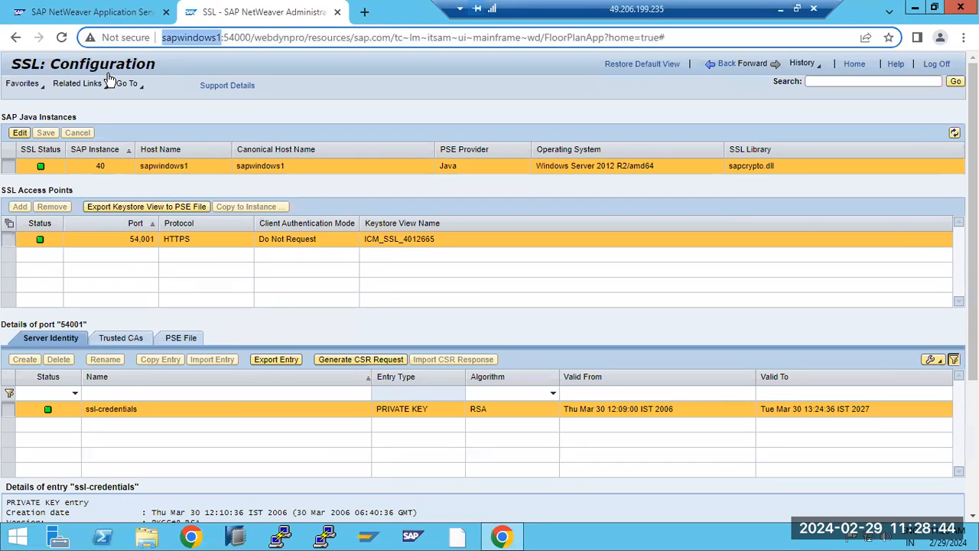
pyautogui.click(165, 37)
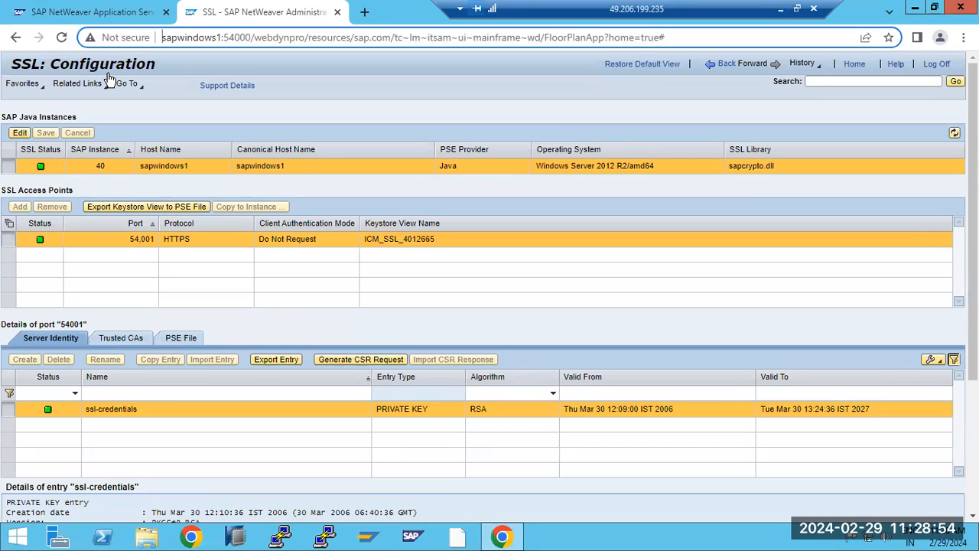
pyautogui.write('http')
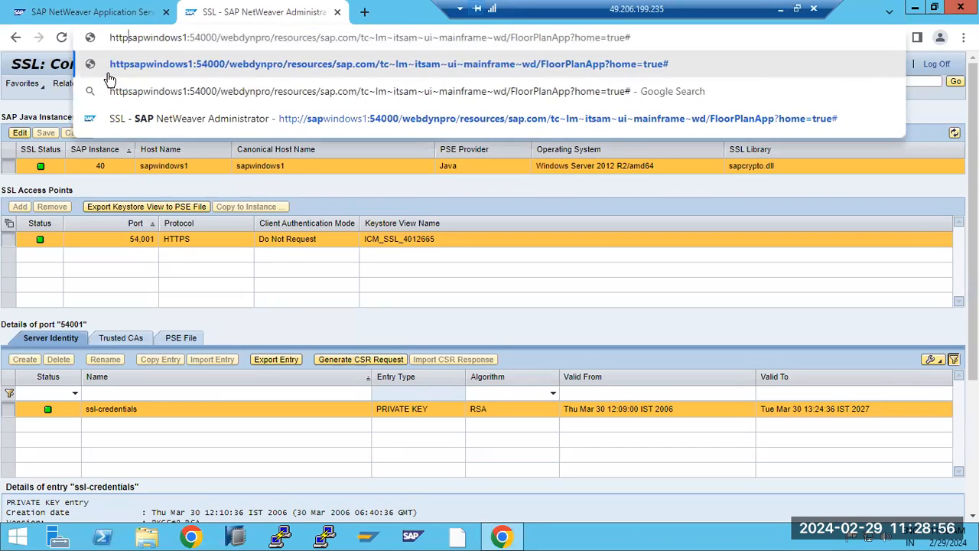
pyautogui.write('s://')
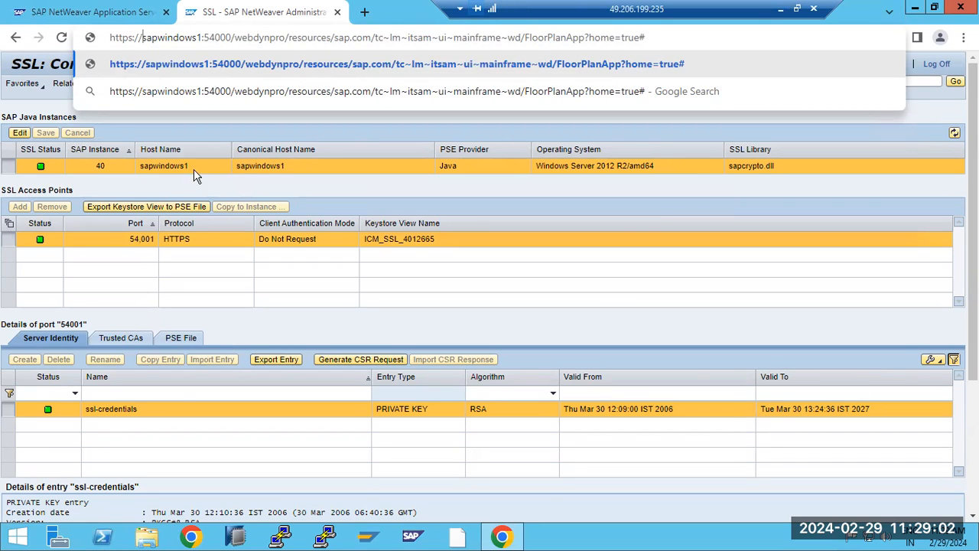
pyautogui.click(322, 320)
# Step: Put the SAP Java Instances SSL settings into edit mode and select the page address
pyautogui.click(21, 137)
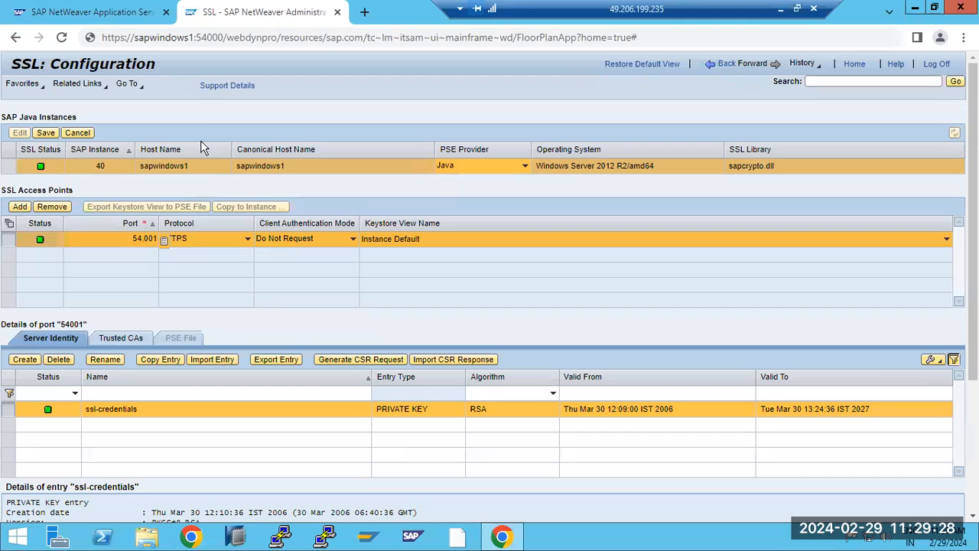
pyautogui.hotkey('ctrl', 'l')
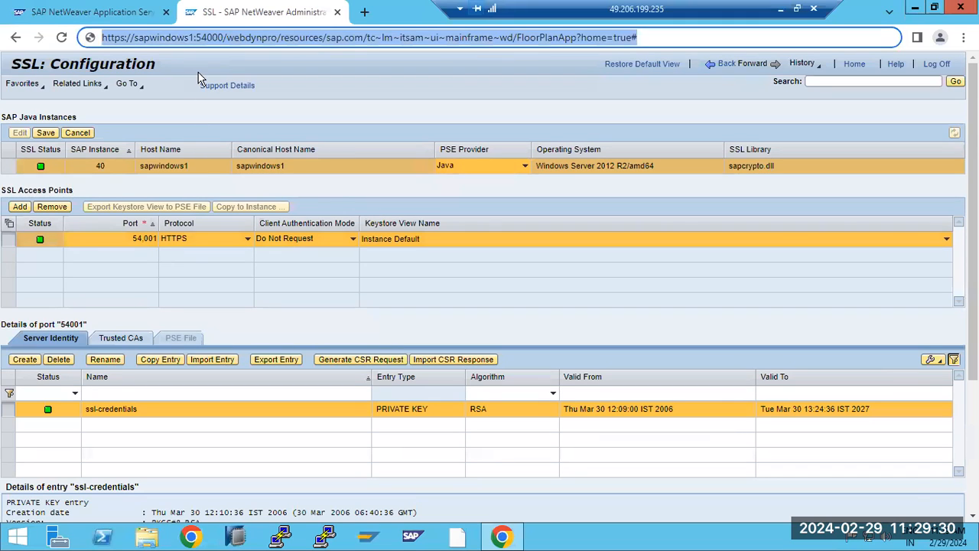
# Step: Change the address port to 54001 and load the admin page over HTTPS
pyautogui.click(219, 37)
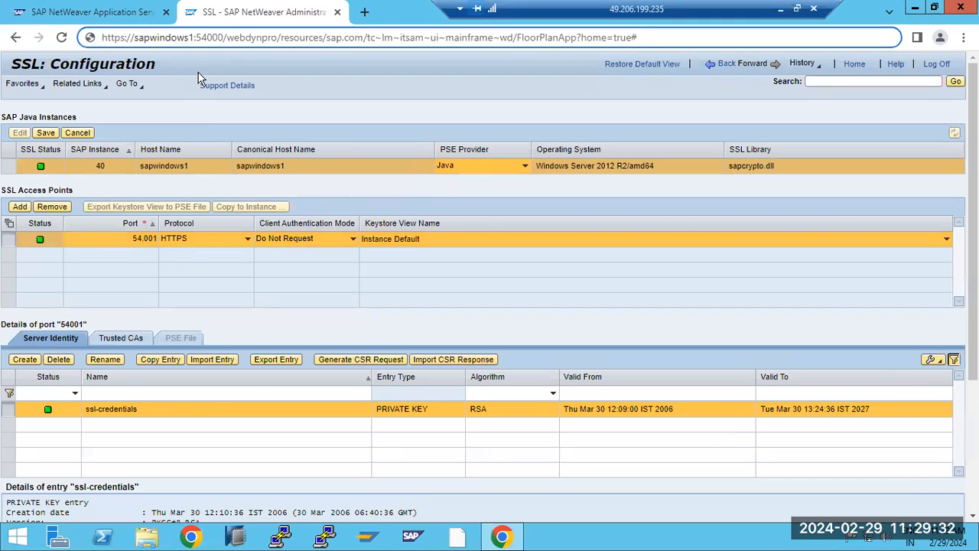
pyautogui.write('0')
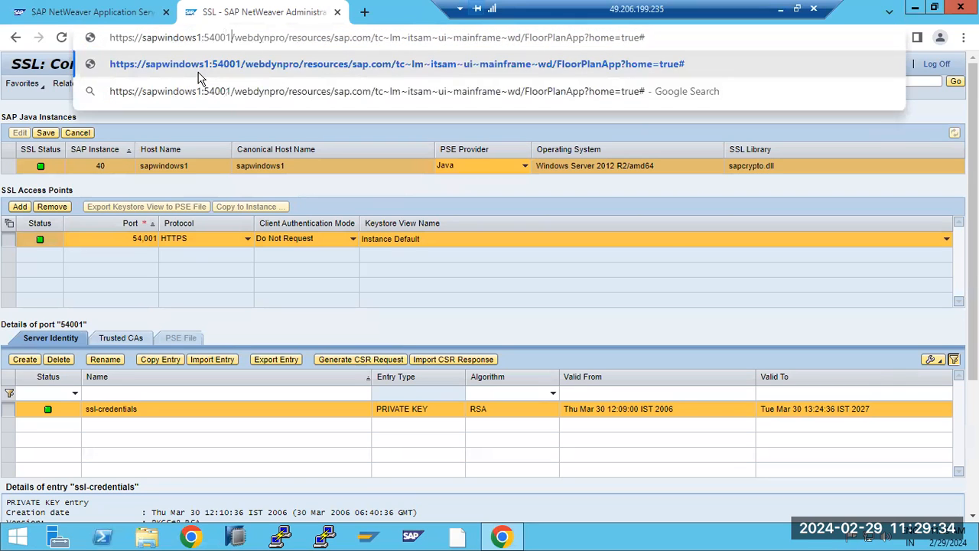
pyautogui.press('Return')
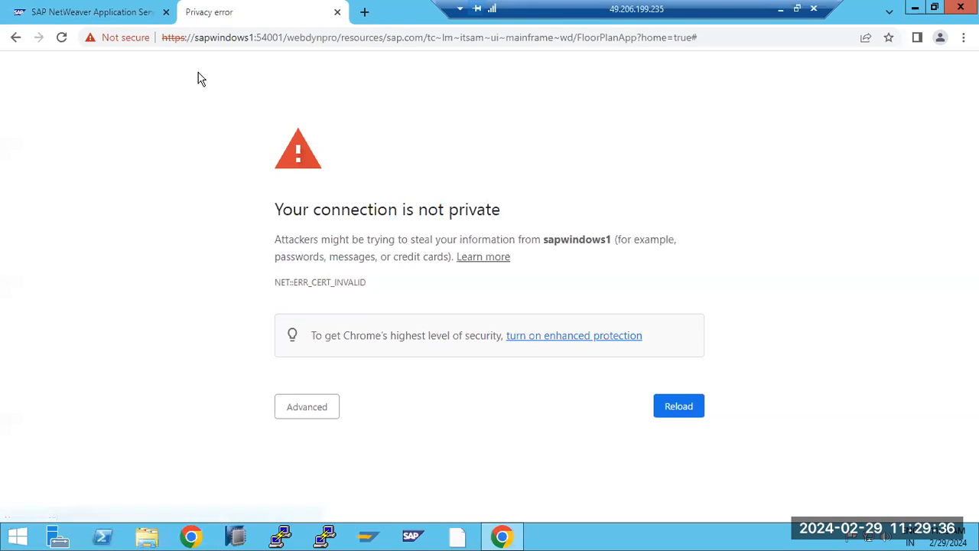
# Step: Expand the NET::ERR_CERT_INVALID advanced details and highlight the sentence about scrambled credentials
pyautogui.click(306, 405)
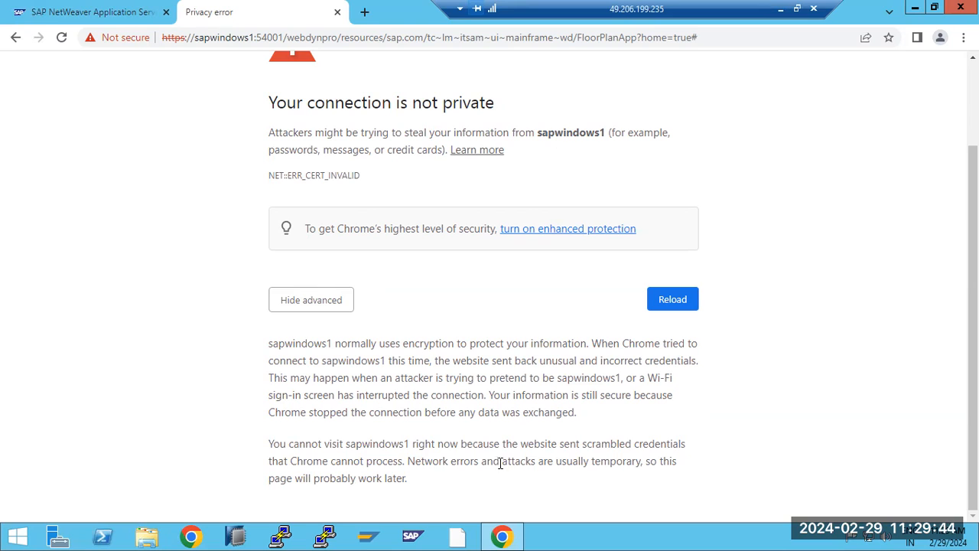
pyautogui.moveTo(493, 461); pyautogui.dragTo(556, 462)
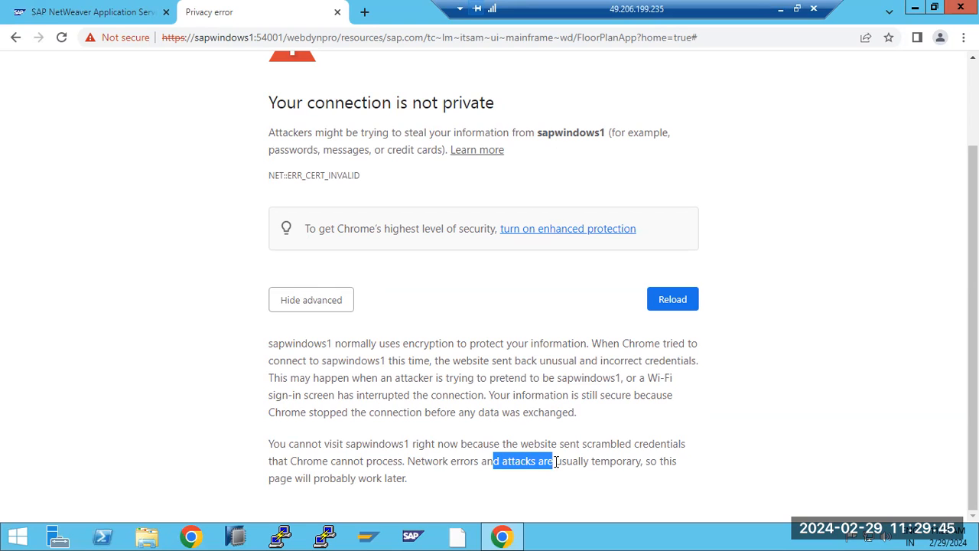
pyautogui.click(533, 435)
pyautogui.moveTo(544, 446); pyautogui.dragTo(587, 459)
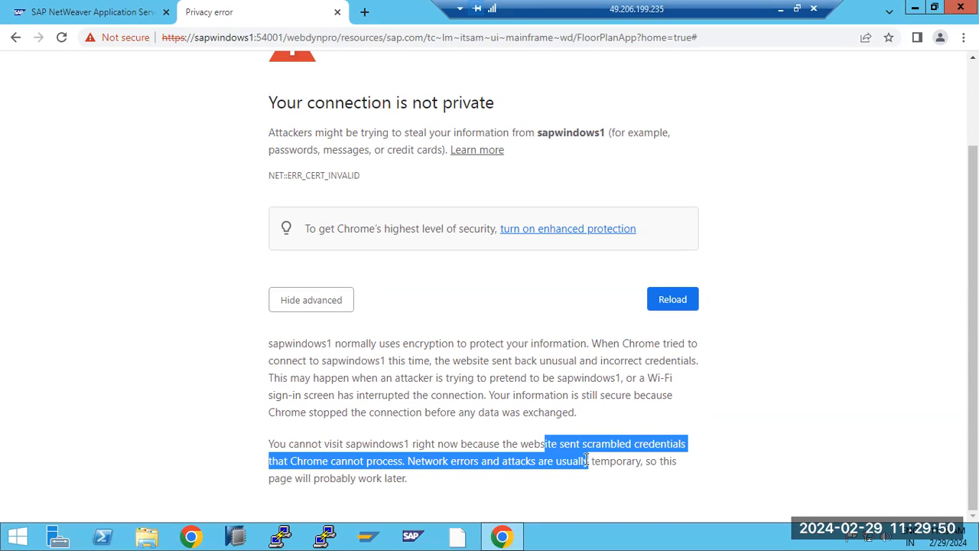
pyautogui.scroll(1, 463, 350)
pyautogui.scroll(-1, 451, 348)
# Step: Return to the port 54000 Security overview, dismiss site info, and open Certificates and Keys
pyautogui.click(16, 39)
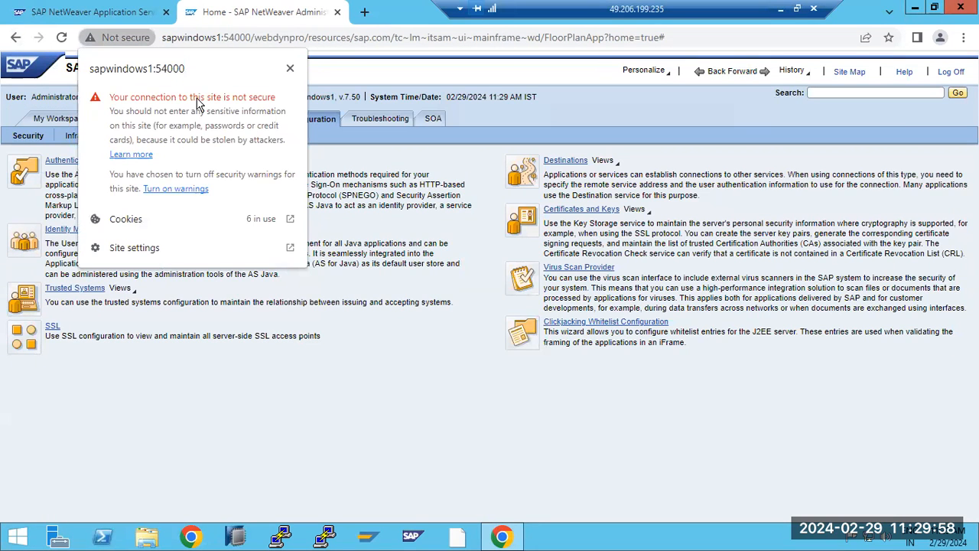
pyautogui.press('Escape')
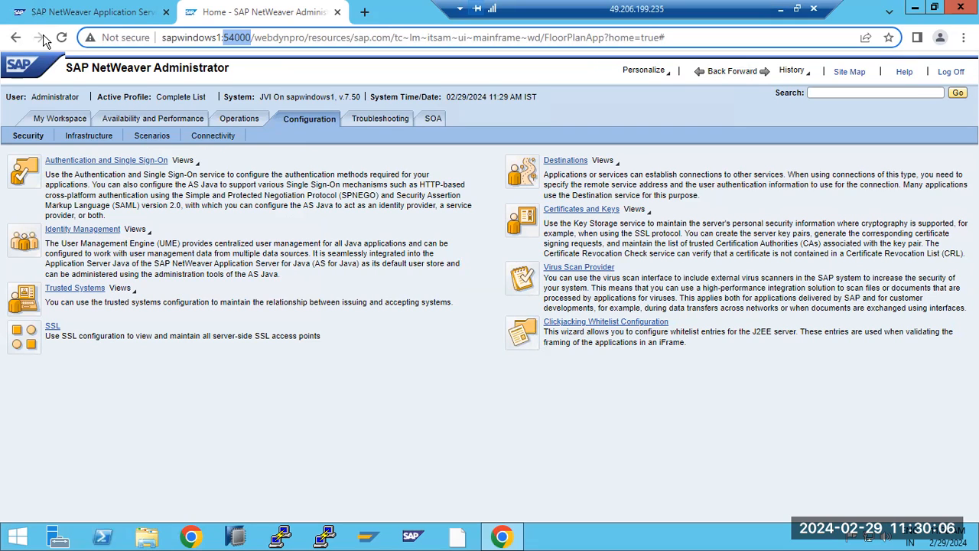
pyautogui.click(594, 211)
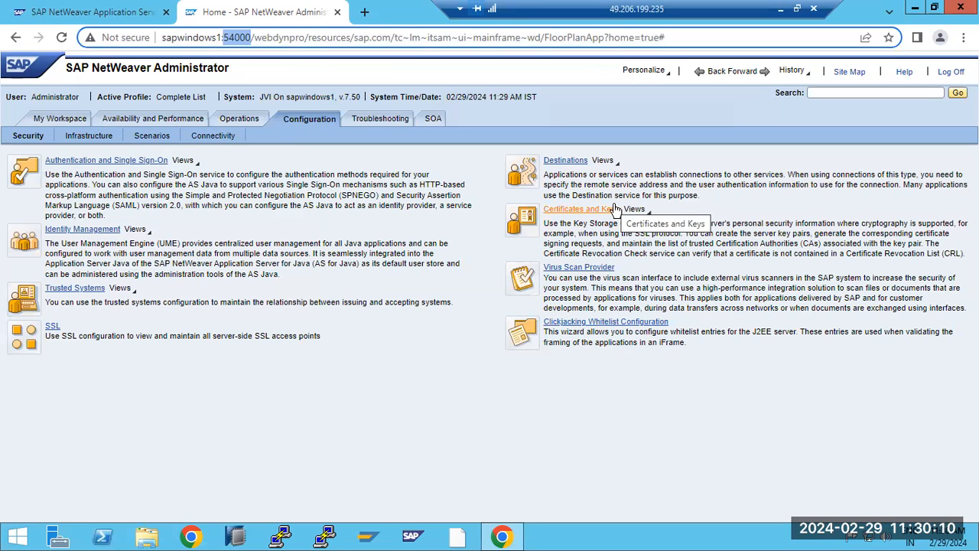
# Step: Leave the remote session and switch the local Chrome window to the Gmail inbox tab
pyautogui.click(780, 8)
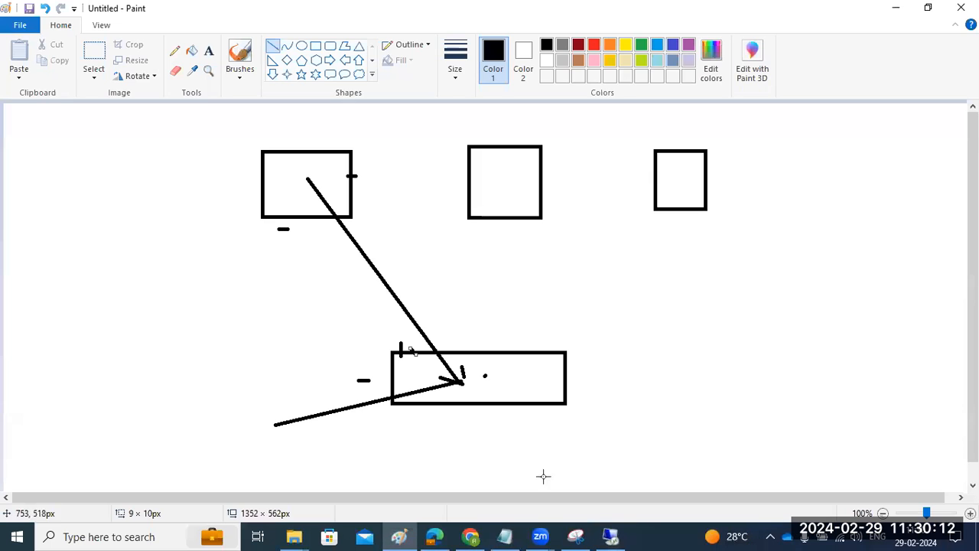
pyautogui.click(470, 536)
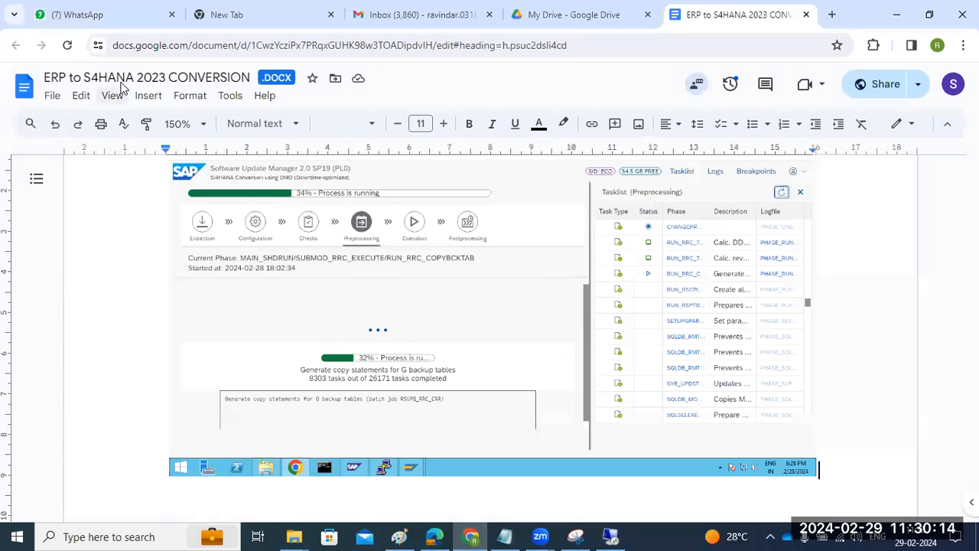
pyautogui.click(573, 14)
pyautogui.click(416, 11)
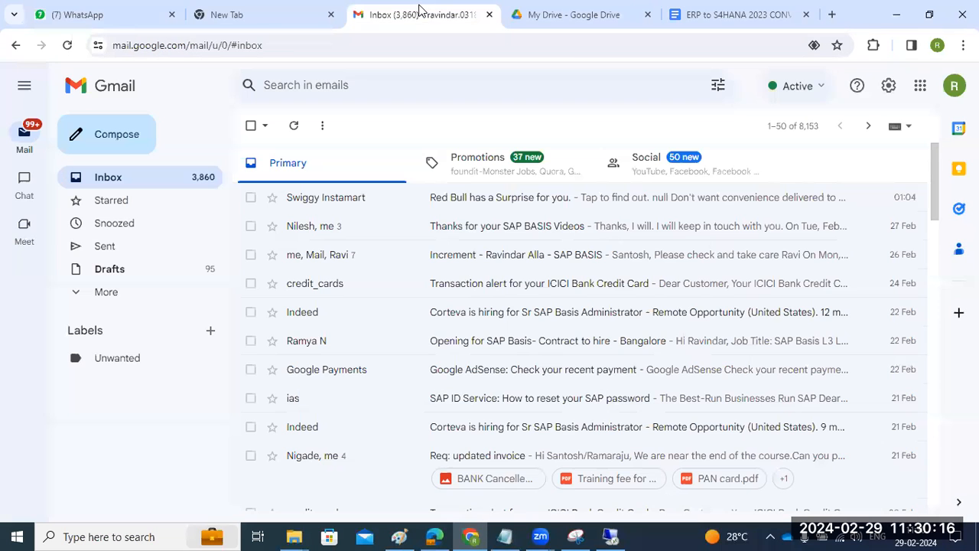
pyautogui.doubleClick(417, 45)
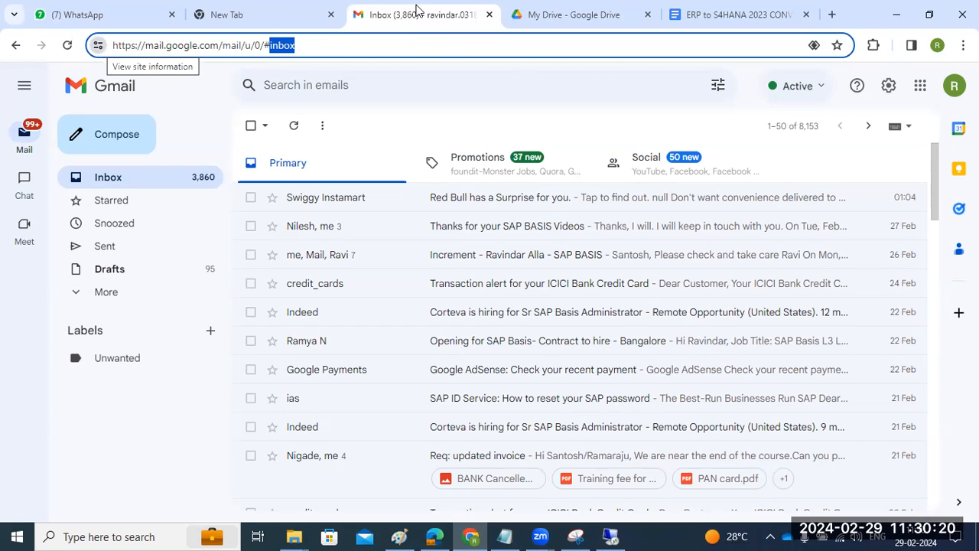
# Step: Inspect the general and detail tabs of mail.google.com's valid certificate from Google Trust Services
pyautogui.click(98, 45)
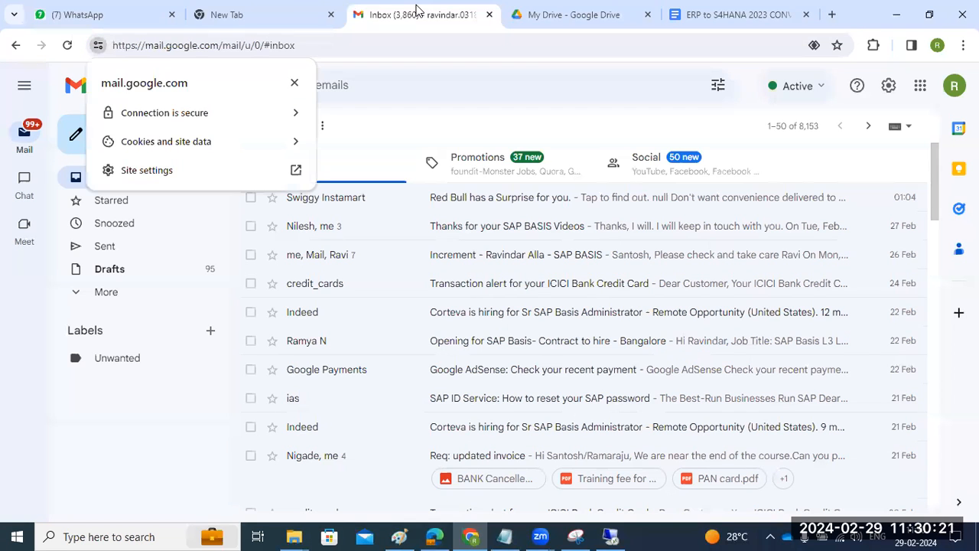
pyautogui.click(167, 116)
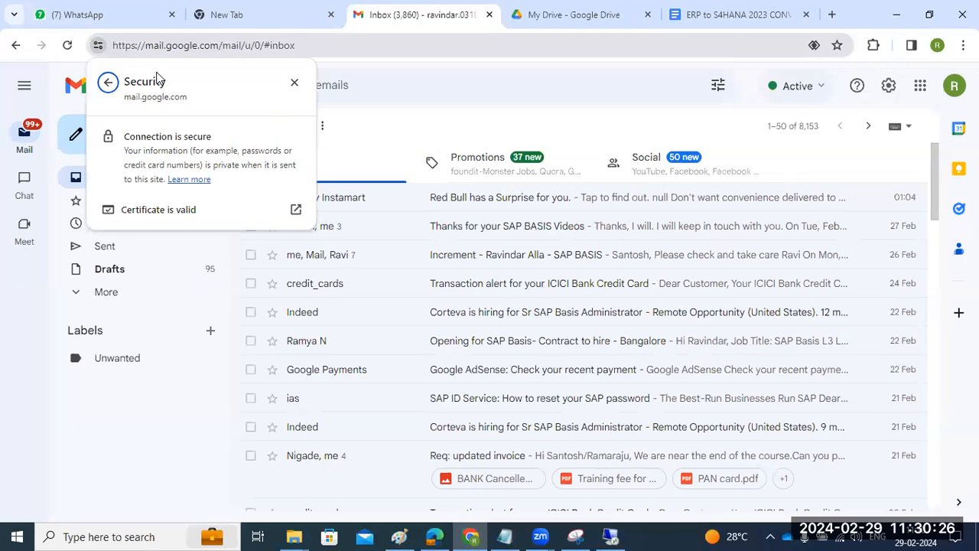
pyautogui.click(171, 209)
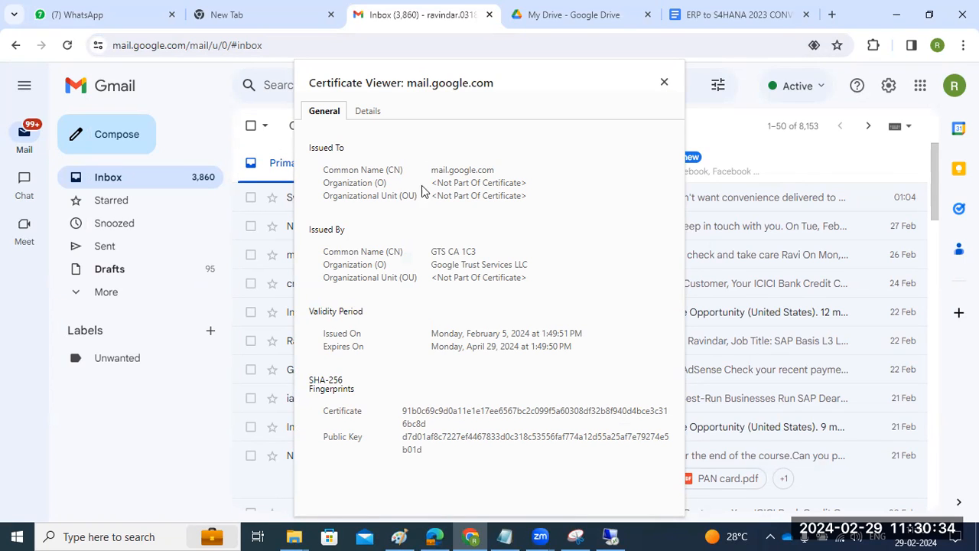
pyautogui.click(375, 119)
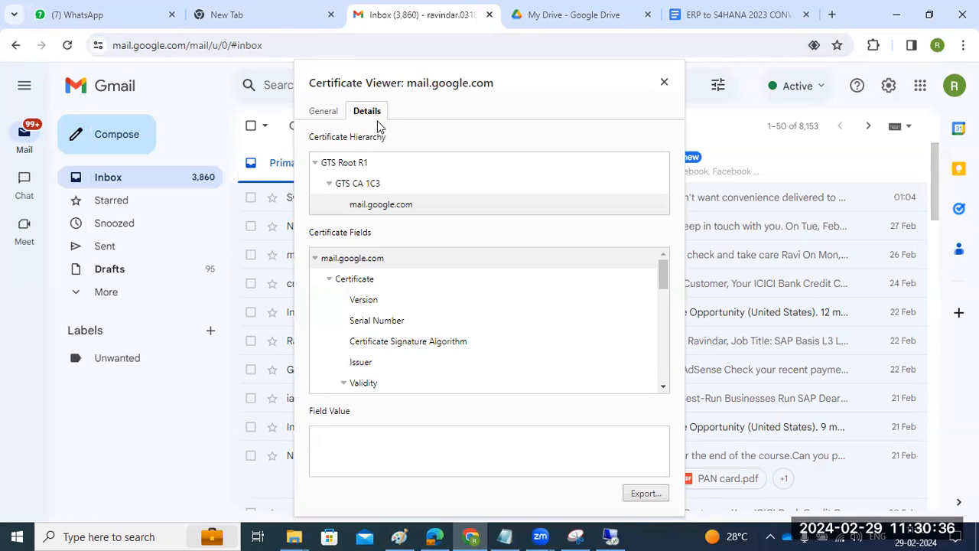
pyautogui.click(329, 118)
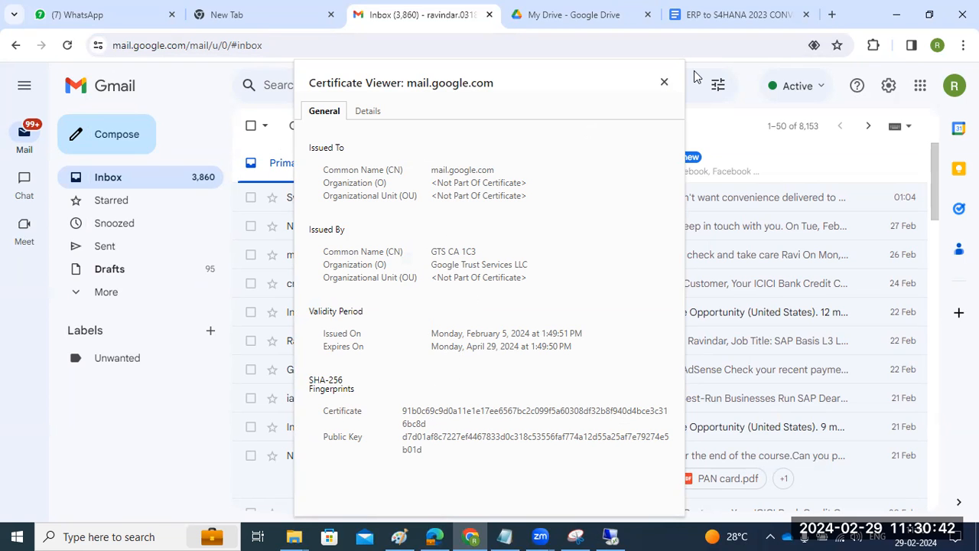
pyautogui.click(668, 85)
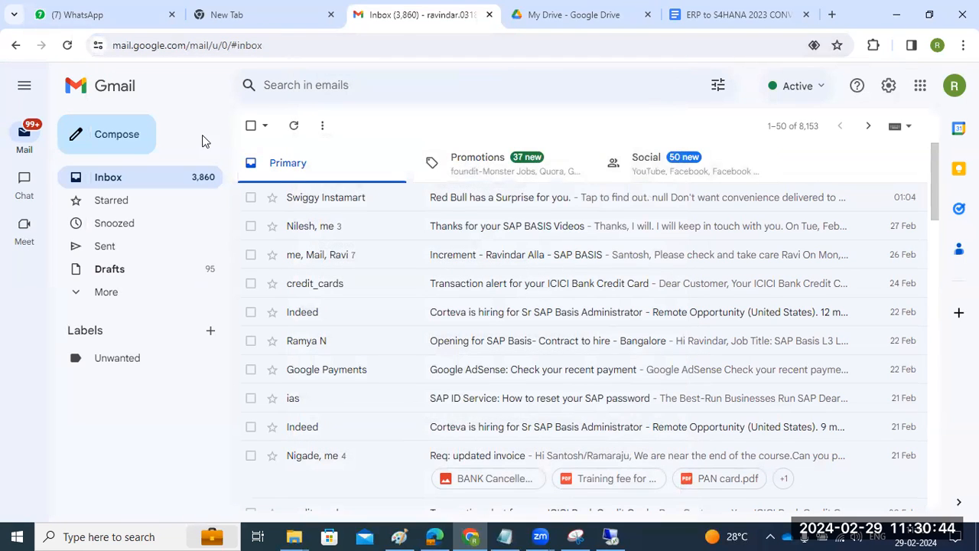
# Step: Select the rest of the Gmail address, then return to the remote SAP session
pyautogui.click(122, 46)
pyautogui.hotkey('shift', 'End')
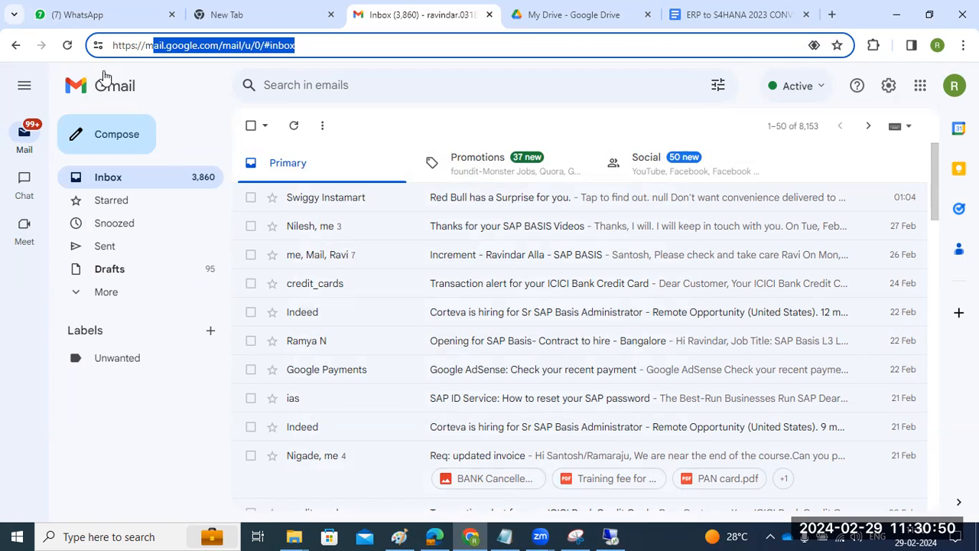
pyautogui.click(611, 536)
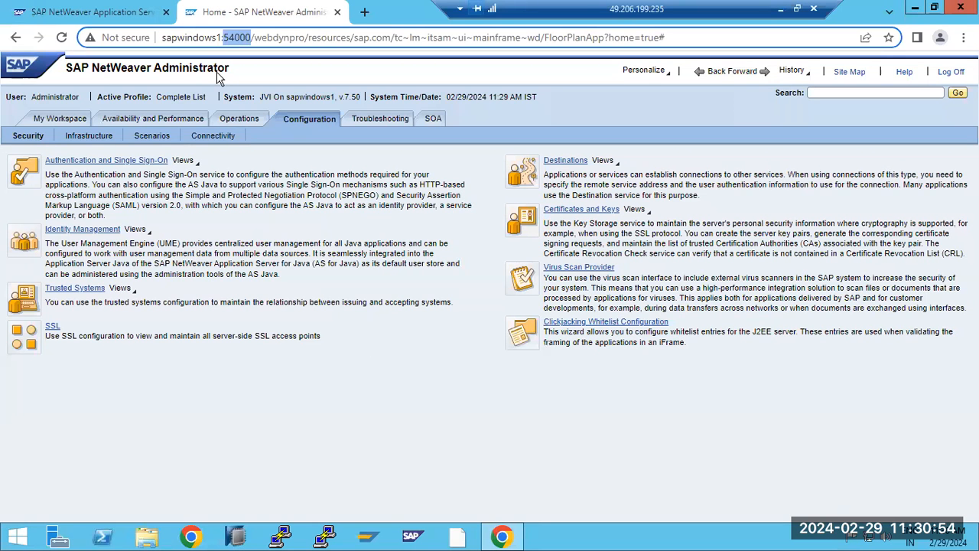
# Step: Select the host sapwindows1 and port 54000 at the start of the Security overview address
pyautogui.moveTo(284, 37); pyautogui.dragTo(162, 37)
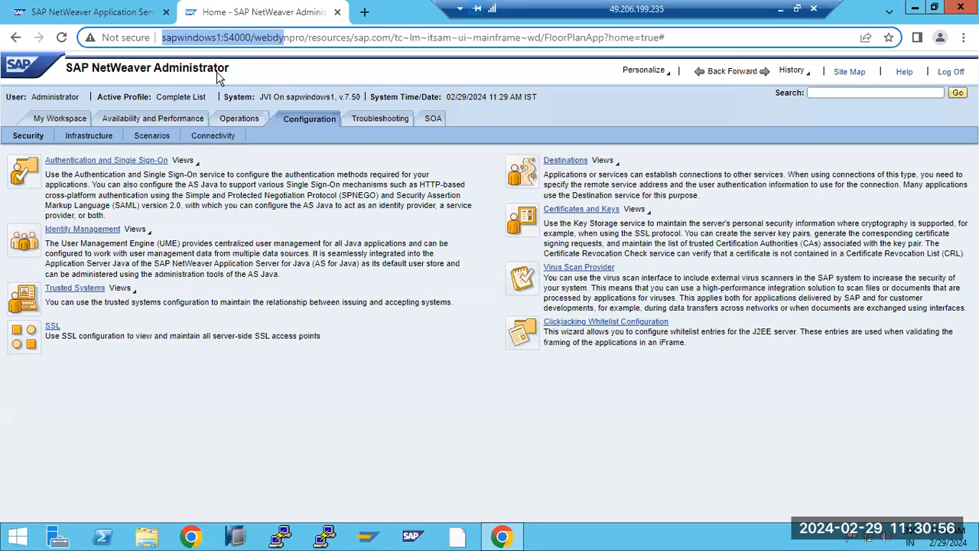
pyautogui.click(121, 38)
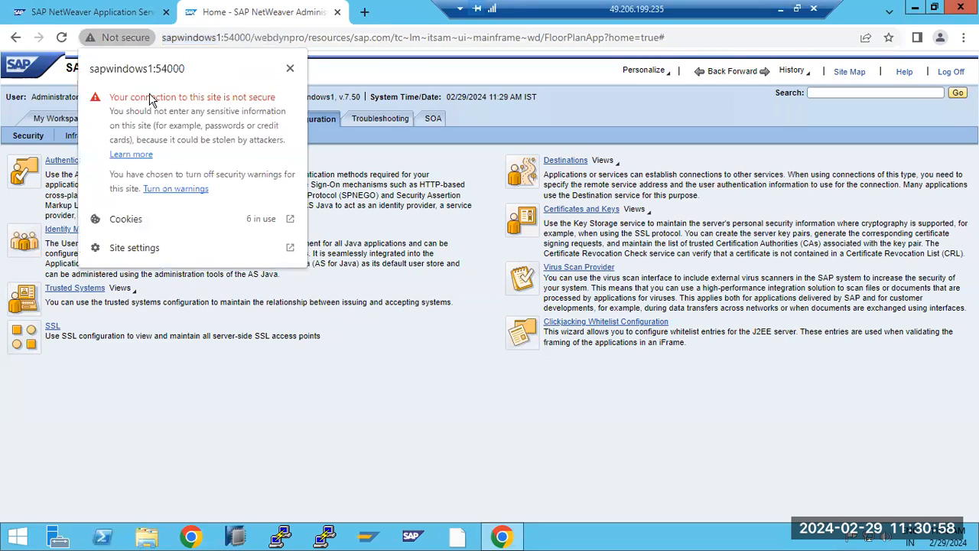
pyautogui.click(290, 69)
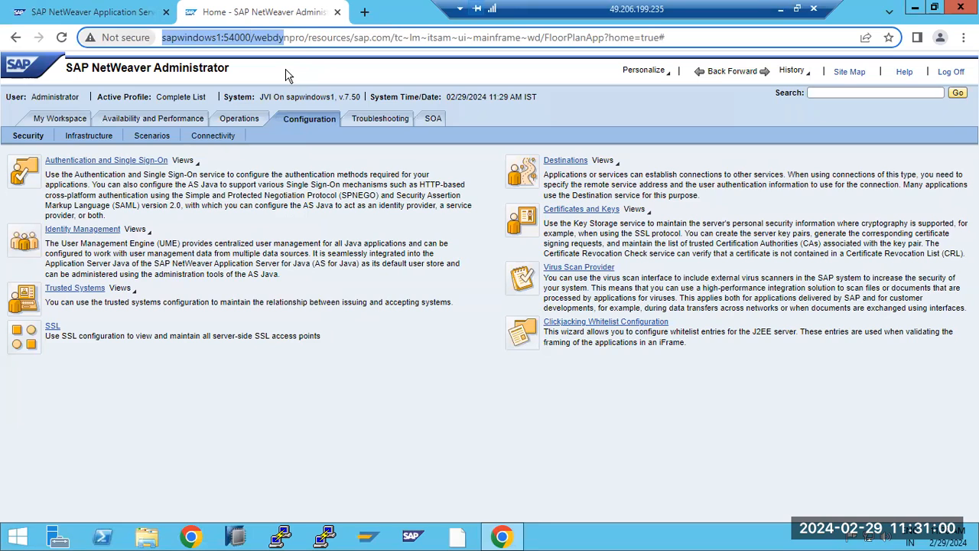
pyautogui.click(241, 37)
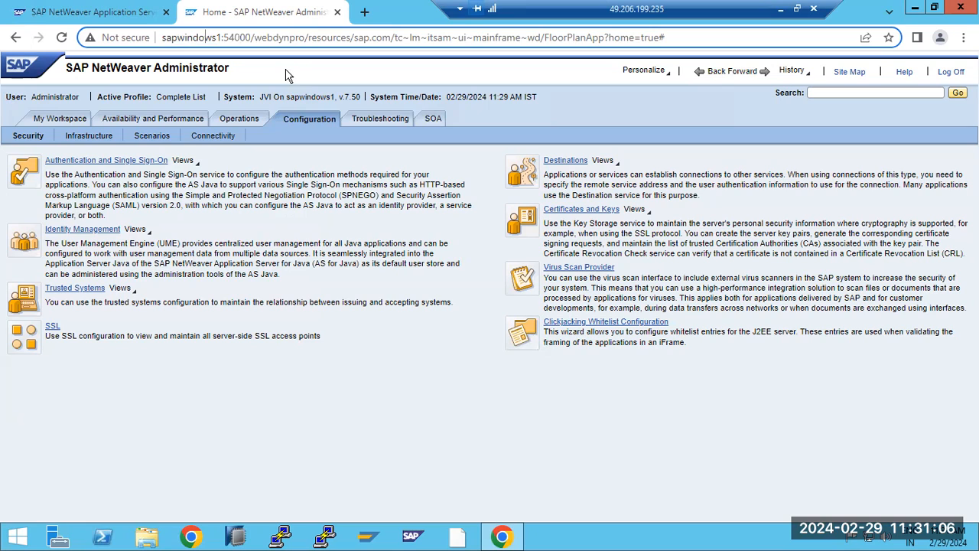
pyautogui.hotkey('shift', 'Right')
pyautogui.hotkey('shift', 'Right')
pyautogui.hotkey('shift', 'Right')
pyautogui.hotkey('shift', 'Right')
pyautogui.hotkey('shift', 'Right')
pyautogui.hotkey('shift', 'Right')
pyautogui.hotkey('shift', 'Right')
pyautogui.hotkey('shift', 'Right')
pyautogui.hotkey('shift', 'Right')
pyautogui.hotkey('shift', 'Right')
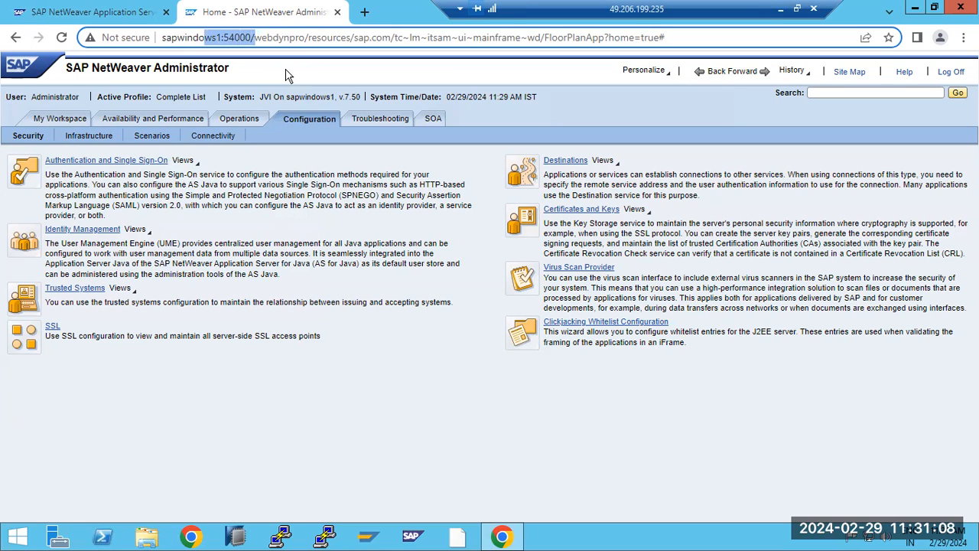
pyautogui.press('Right')
pyautogui.hotkey('shift', 'Left')
pyautogui.hotkey('shift', 'Left')
pyautogui.hotkey('shift', 'Left')
pyautogui.hotkey('shift', 'Left')
pyautogui.hotkey('shift', 'Left')
pyautogui.hotkey('shift', 'Left')
pyautogui.hotkey('shift', 'Left')
pyautogui.hotkey('shift', 'Left')
pyautogui.hotkey('shift', 'Left')
pyautogui.hotkey('shift', 'Left')
pyautogui.hotkey('shift', 'Left')
pyautogui.hotkey('shift', 'Left')
pyautogui.hotkey('shift', 'Left')
pyautogui.hotkey('shift', 'Left')
pyautogui.hotkey('shift', 'Left')
pyautogui.hotkey('shift', 'Left')
pyautogui.hotkey('shift', 'Left')
pyautogui.hotkey('shift', 'Left')
pyautogui.hotkey('shift', 'Left')
pyautogui.hotkey('shift', 'Left')
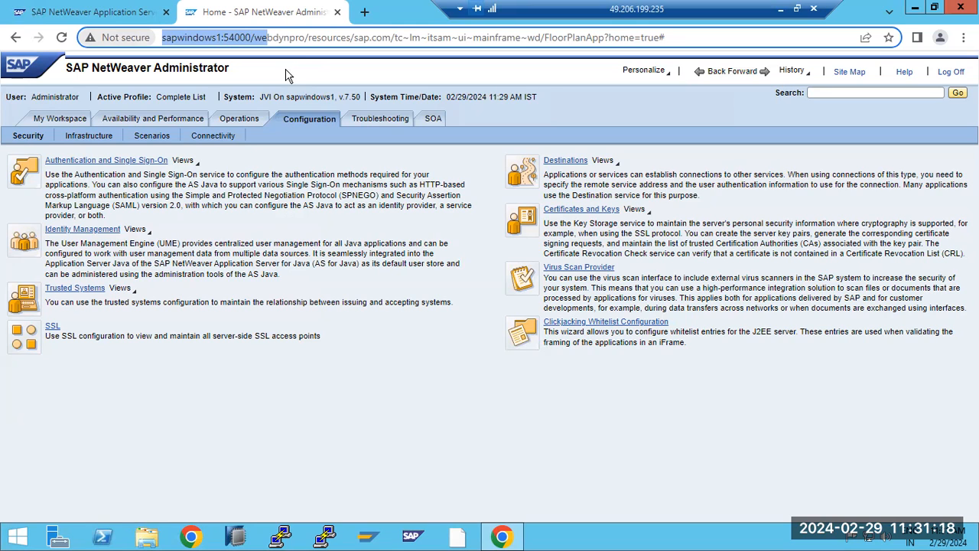
pyautogui.click(51, 329)
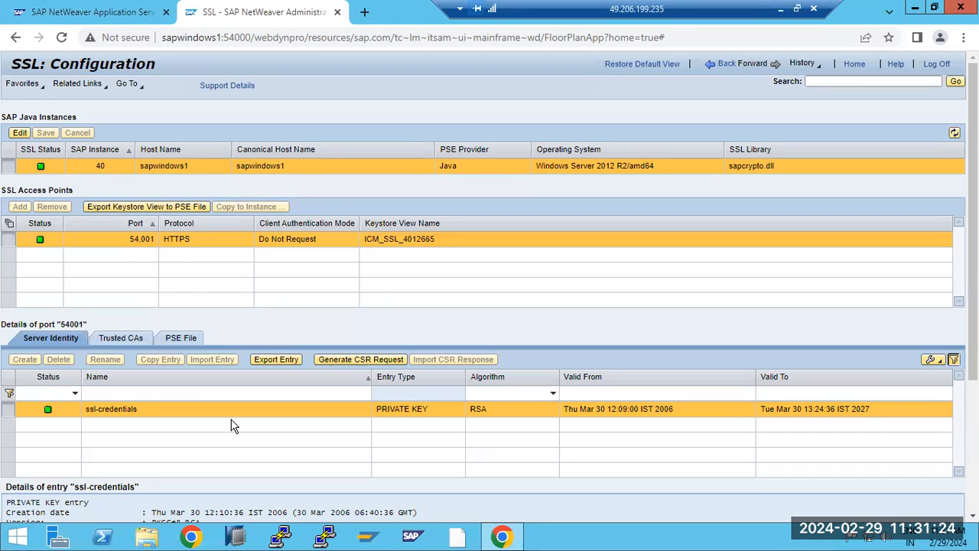
pyautogui.scroll(-3, 232, 418)
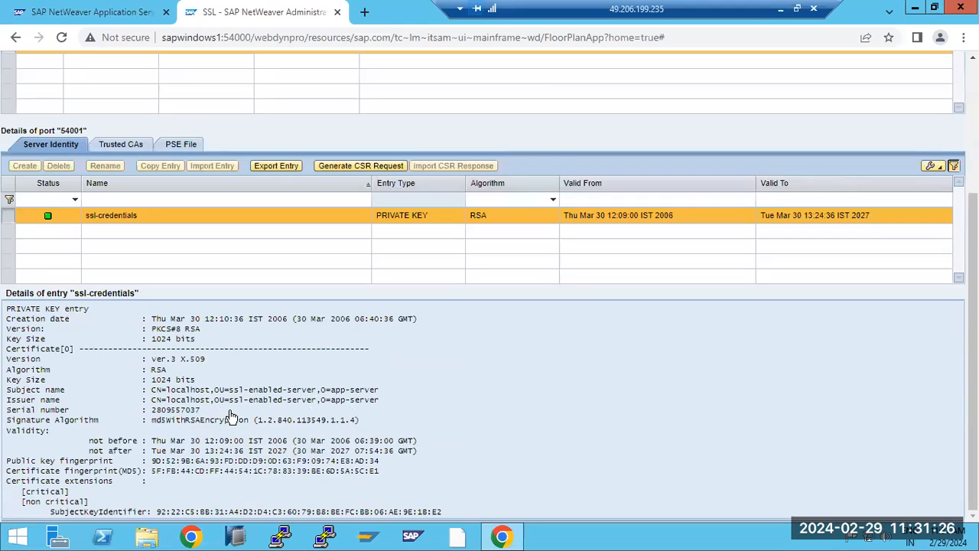
pyautogui.scroll(2, 230, 417)
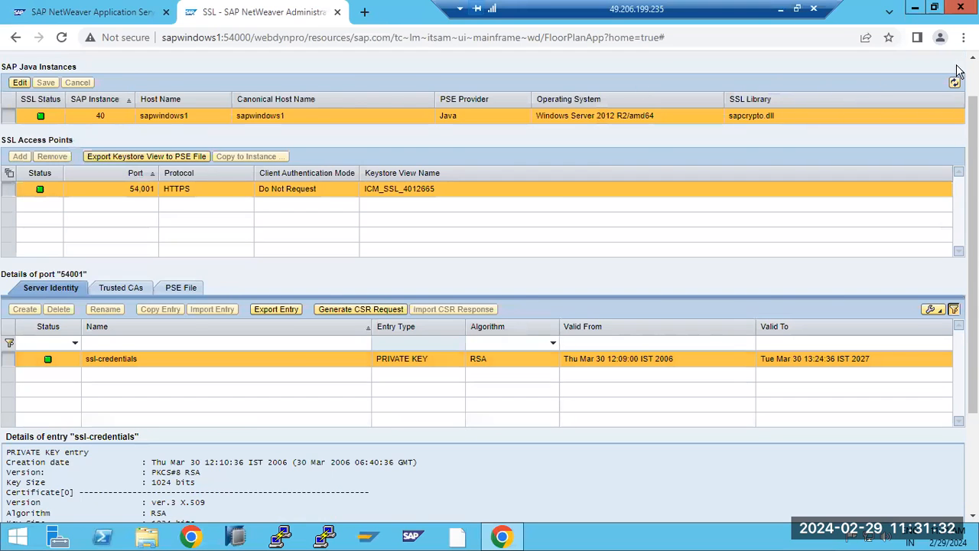
pyautogui.scroll(1, 956, 70)
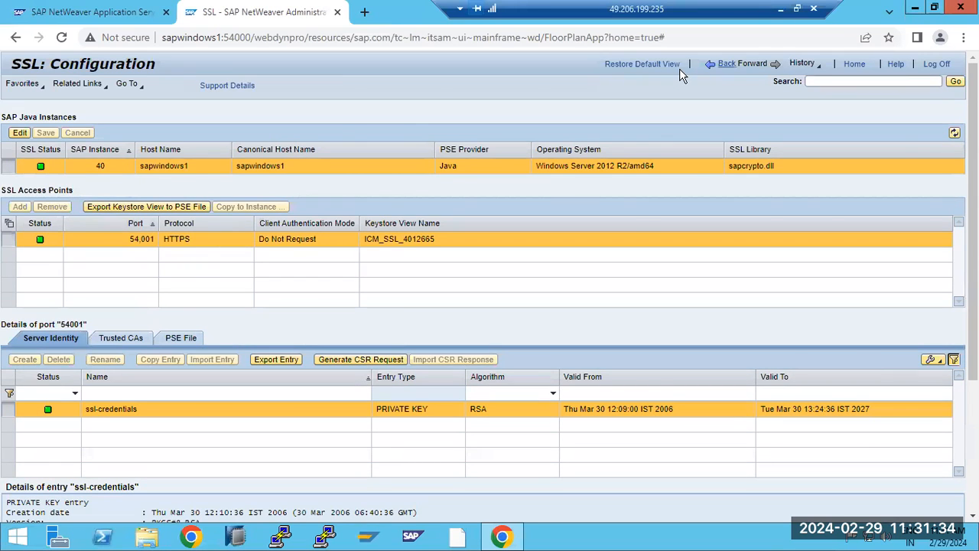
pyautogui.click(724, 64)
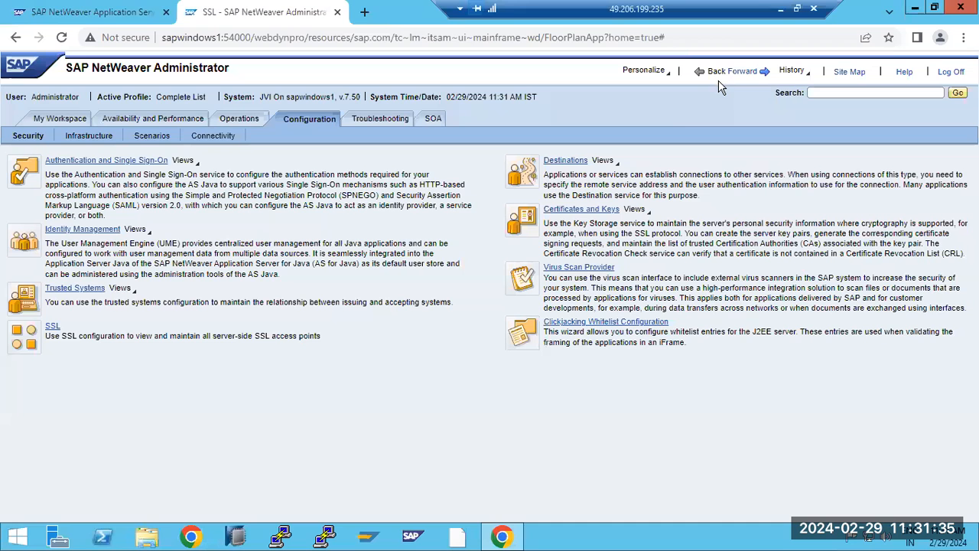
pyautogui.click(563, 161)
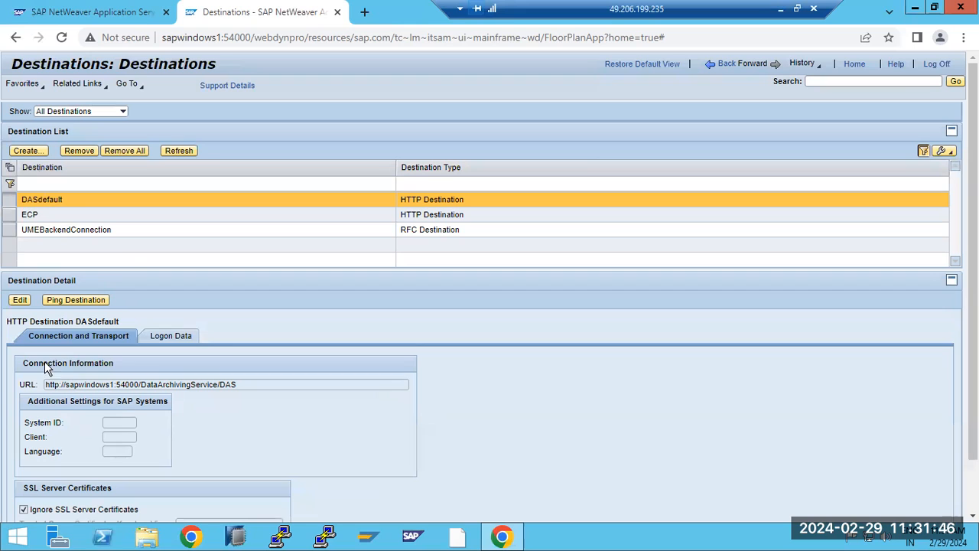
pyautogui.click(80, 230)
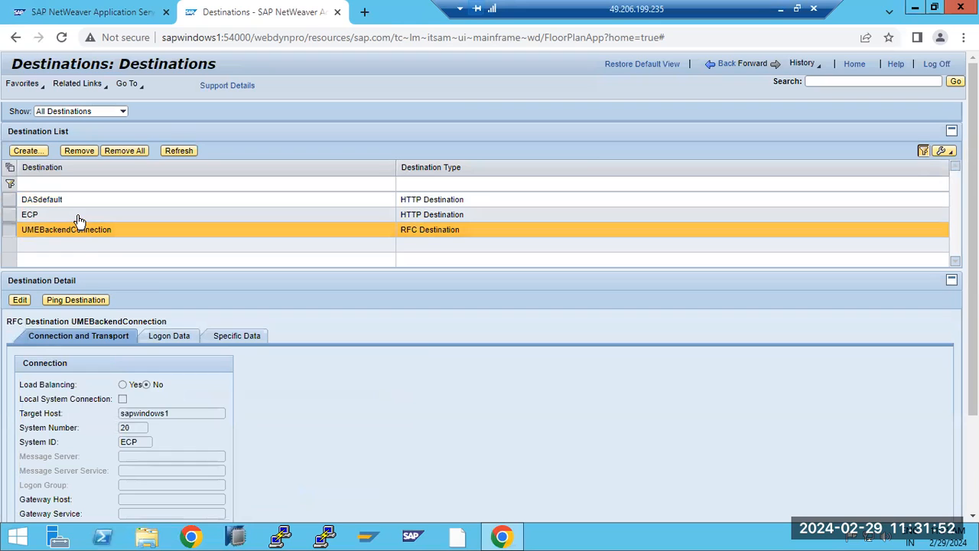
pyautogui.click(79, 221)
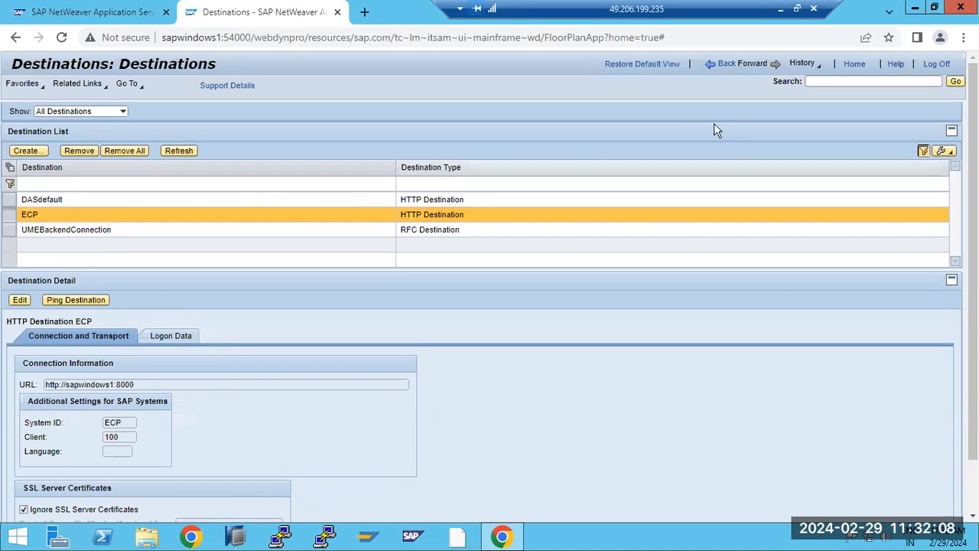
pyautogui.click(737, 68)
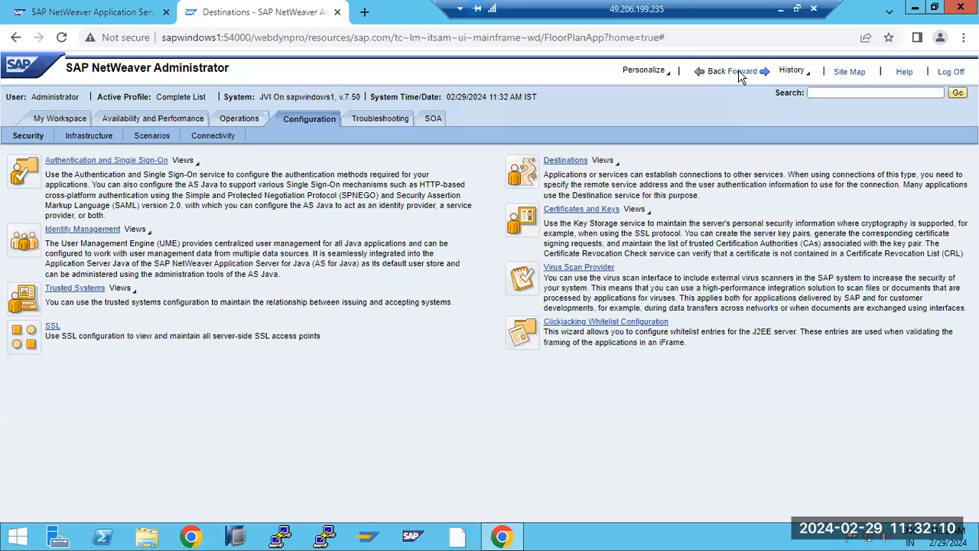
# Step: Open the Certificates and Keys key storage views, then minimise the remote desktop to the local Gmail inbox
pyautogui.click(589, 214)
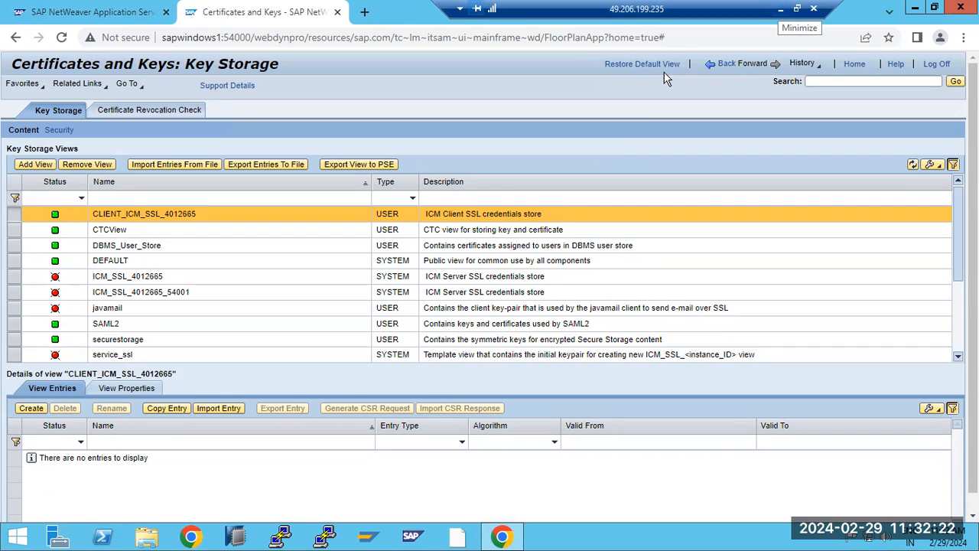
pyautogui.click(780, 9)
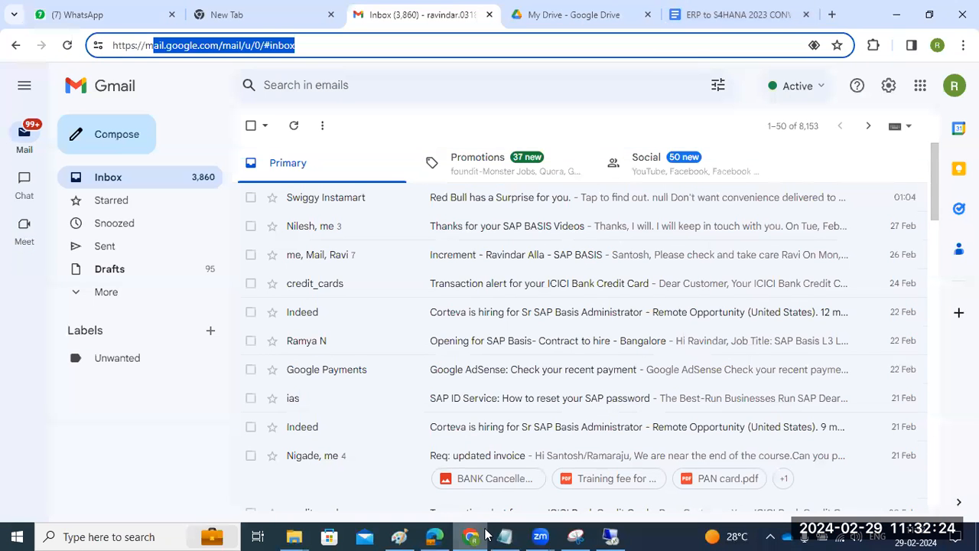
# Step: Add a STRUSTSSO2 text label at the Paint canvas's top-left, then go back to the remote session
pyautogui.click(403, 535)
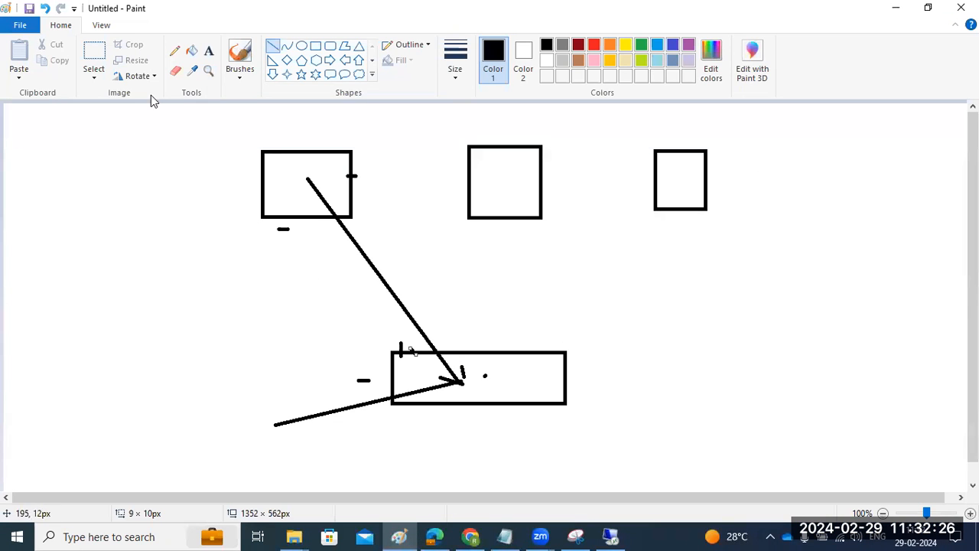
pyautogui.click(208, 50)
pyautogui.click(9, 117)
pyautogui.moveTo(82, 214); pyautogui.dragTo(246, 462)
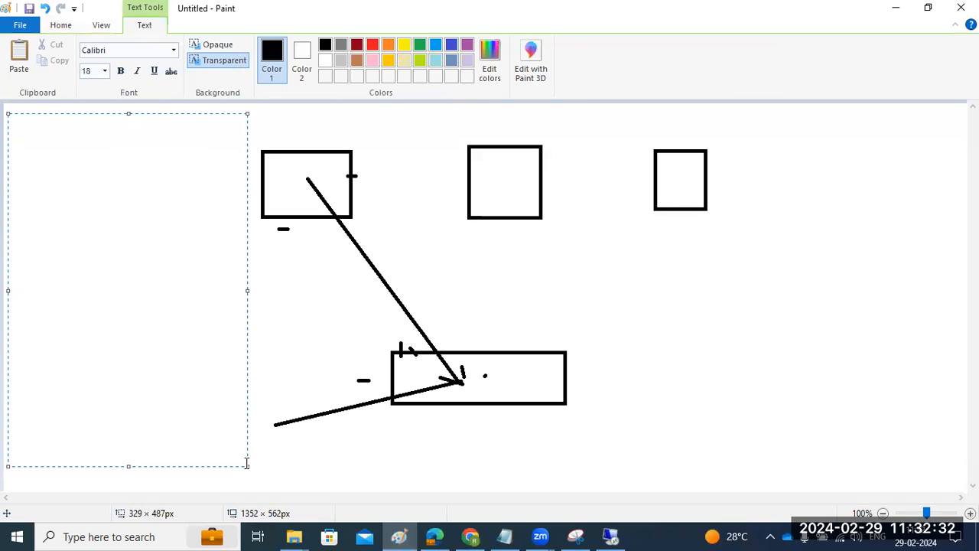
pyautogui.write('STRUS')
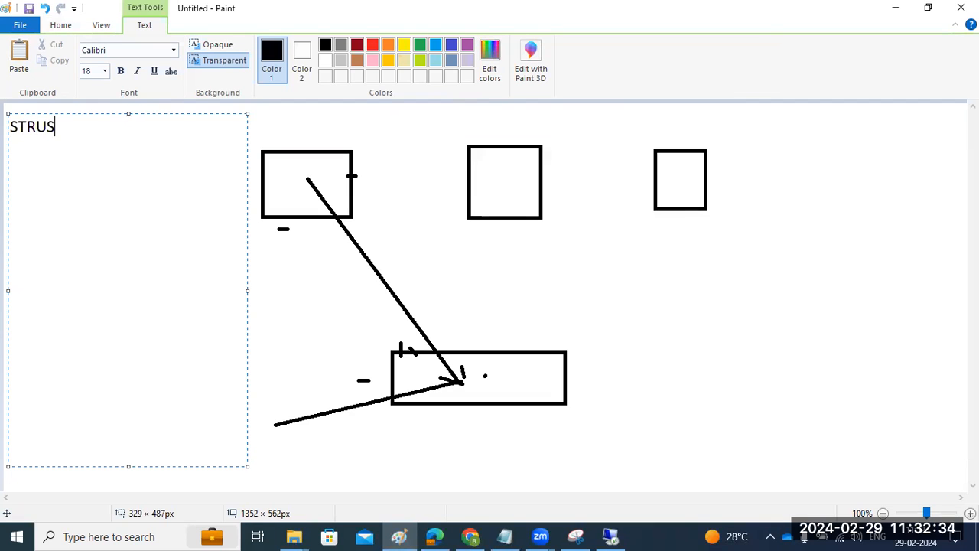
pyautogui.write('TSSO2')
pyautogui.press('Return')
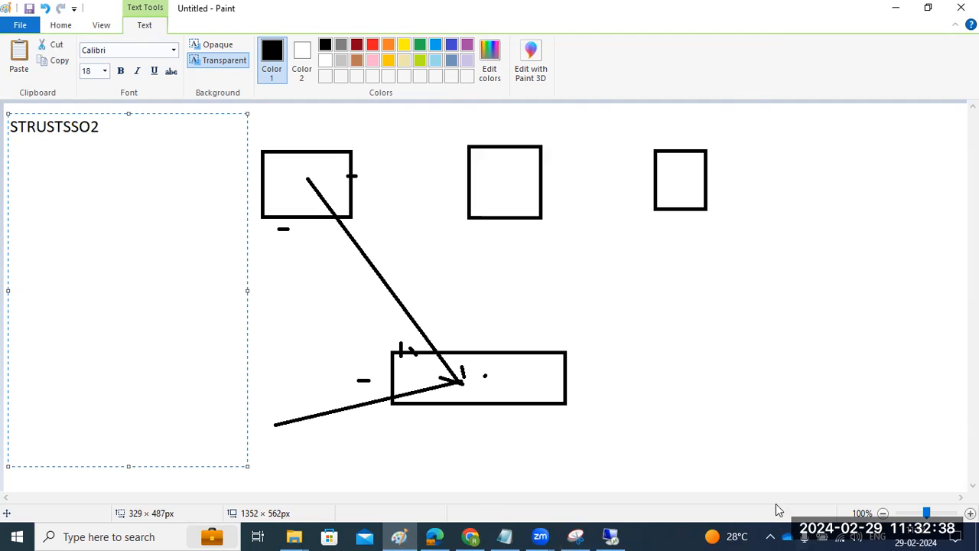
pyautogui.click(611, 536)
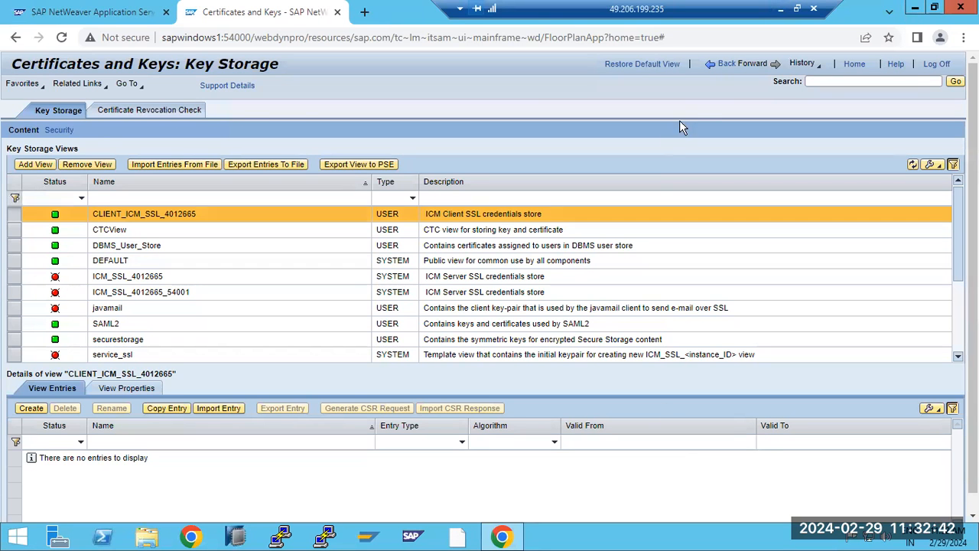
# Step: Reopen Certificates and Keys and browse the SAML2, ICM_SSL_4012665 and ICM_SSL_4012665_54001 views
pyautogui.click(720, 68)
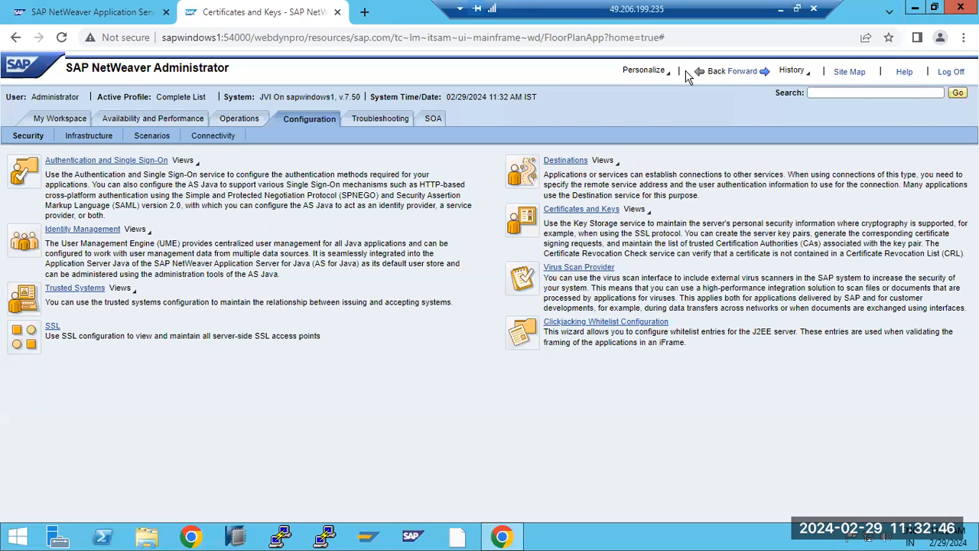
pyautogui.click(585, 215)
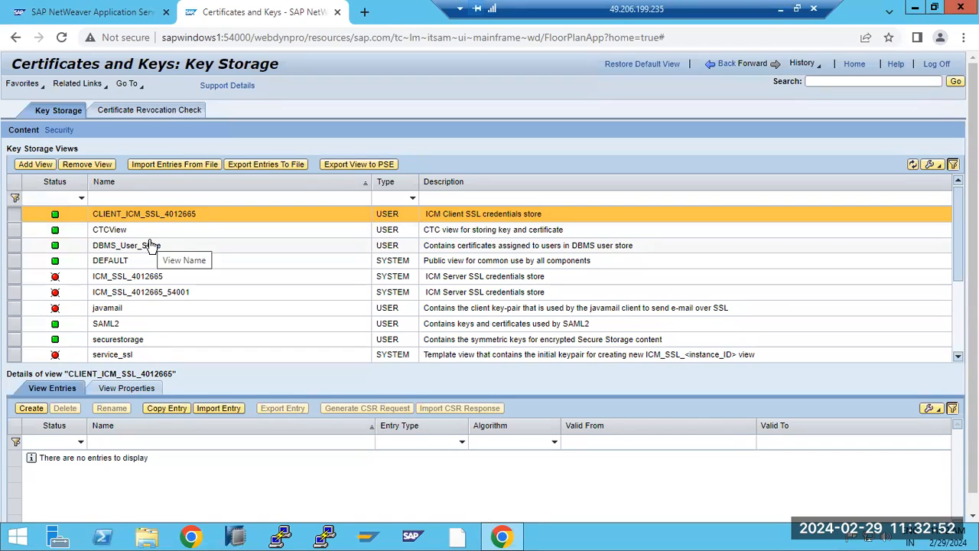
pyautogui.click(128, 327)
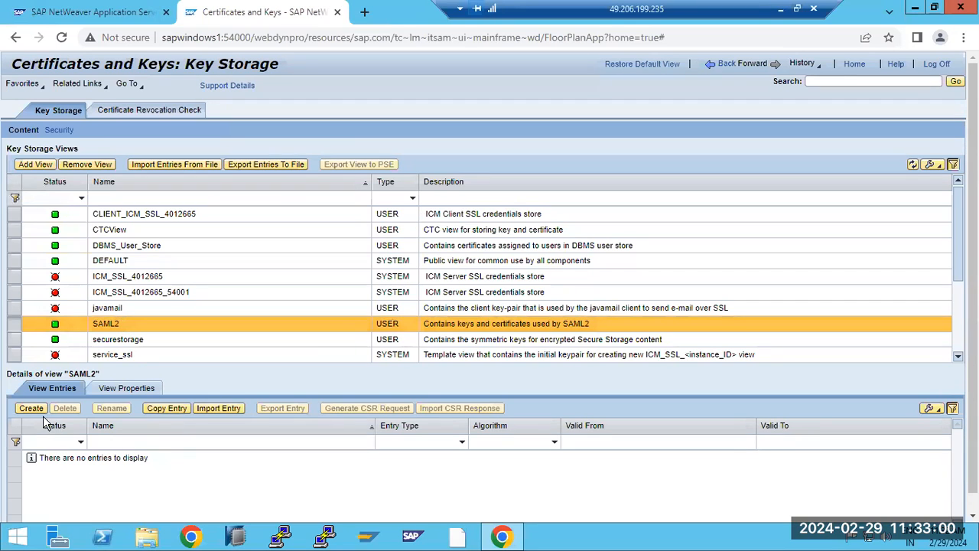
pyautogui.click(138, 279)
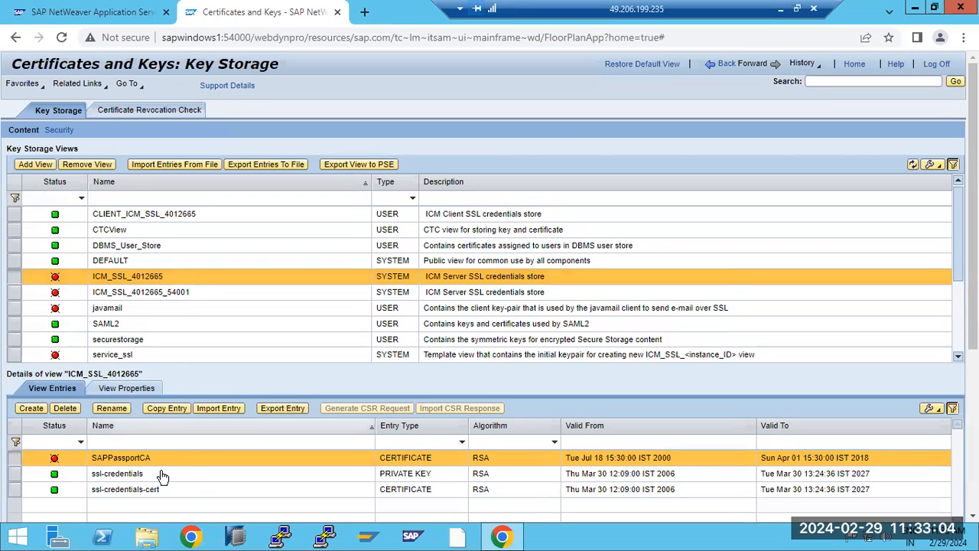
pyautogui.click(145, 293)
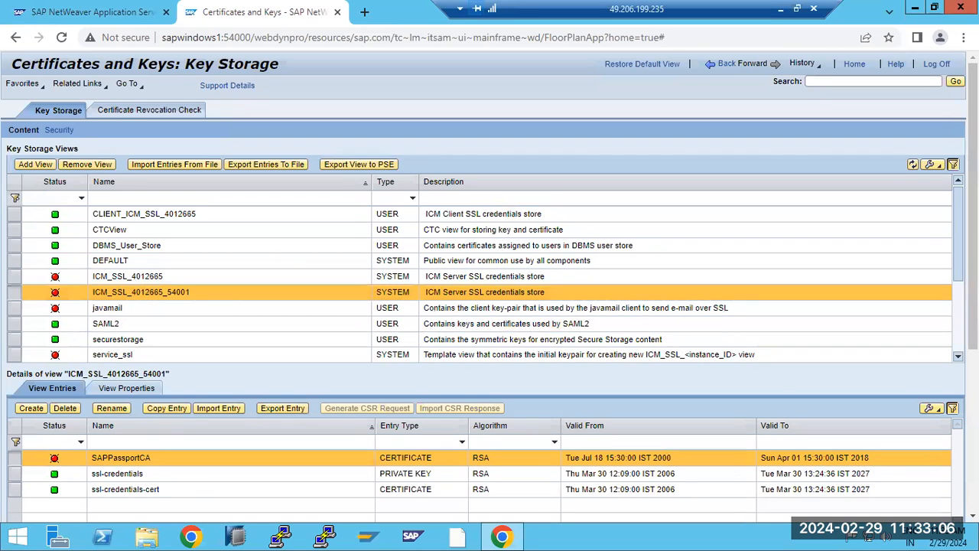
pyautogui.scroll(-4, 729, 354)
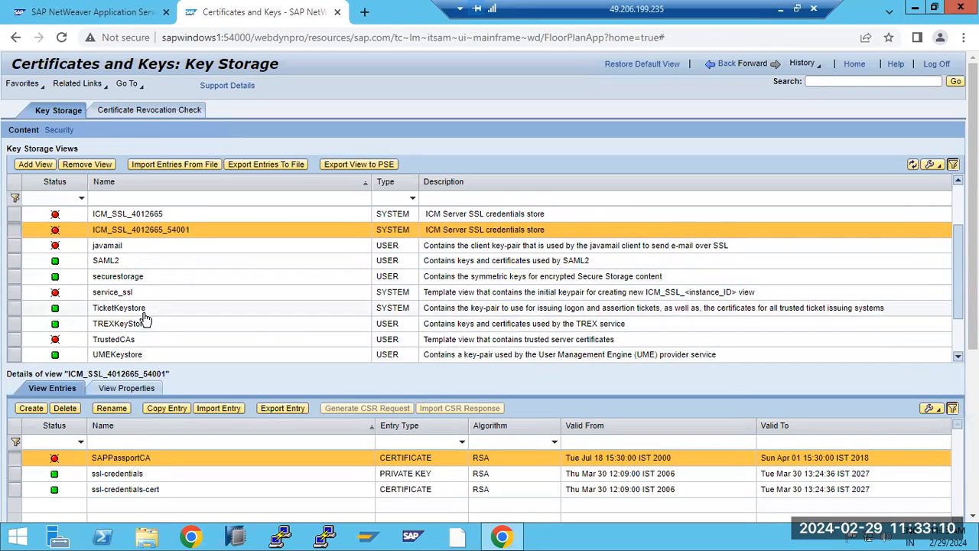
pyautogui.click(139, 262)
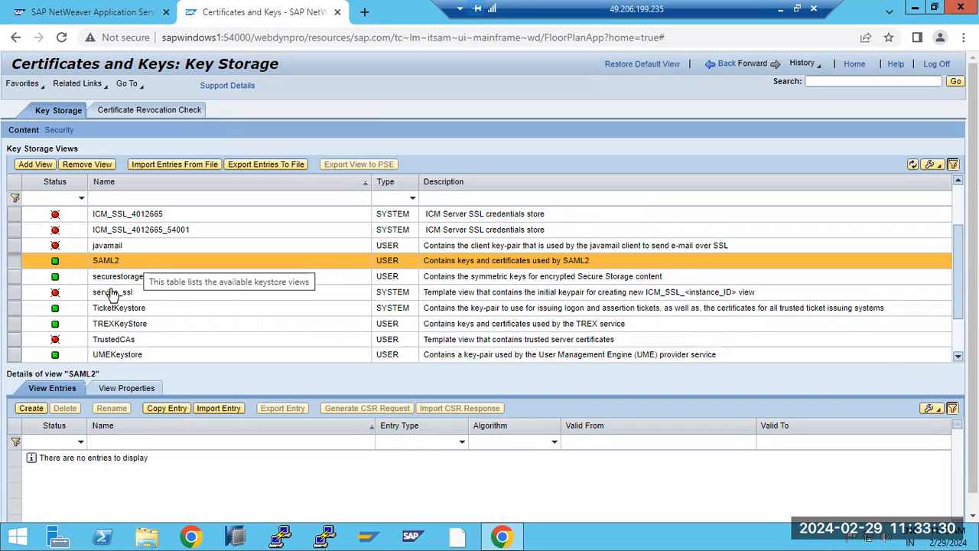
# Step: Show TicketKeystore's entries and inspect the SAPLogonTicketKeypair and ECP_100 entries
pyautogui.click(200, 442)
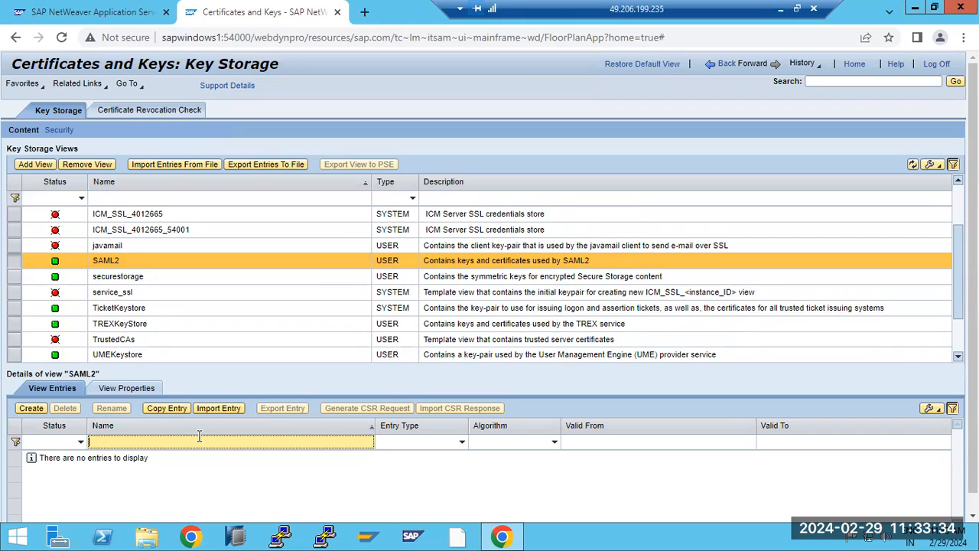
pyautogui.click(105, 315)
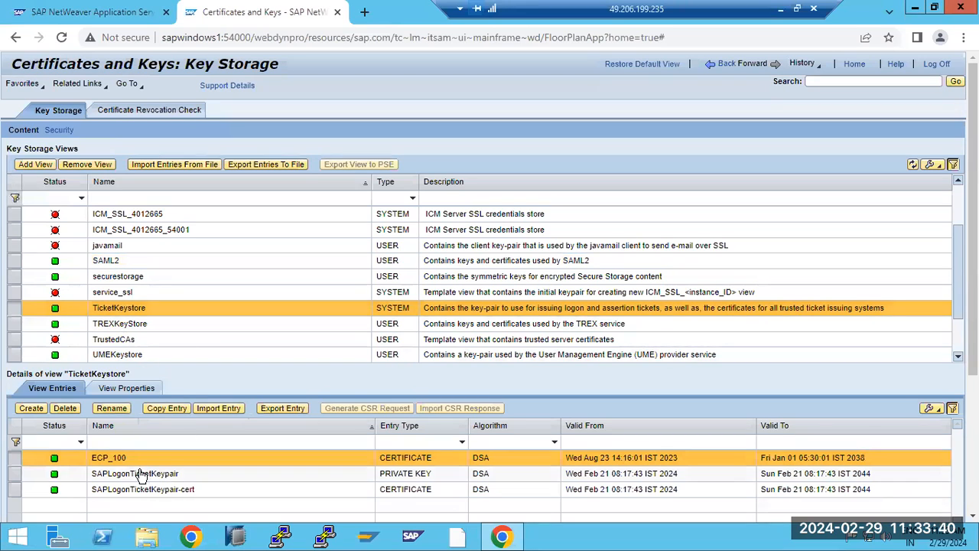
pyautogui.click(107, 442)
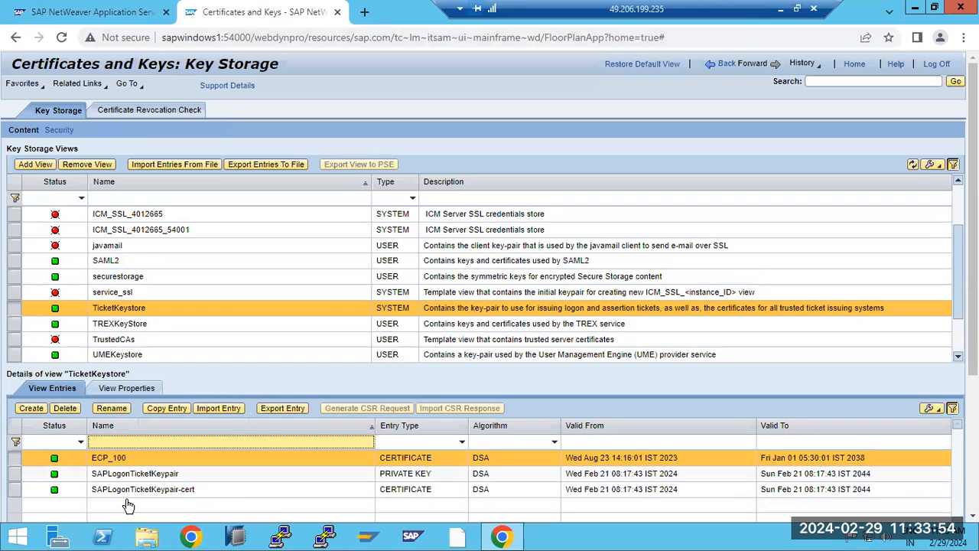
pyautogui.click(150, 475)
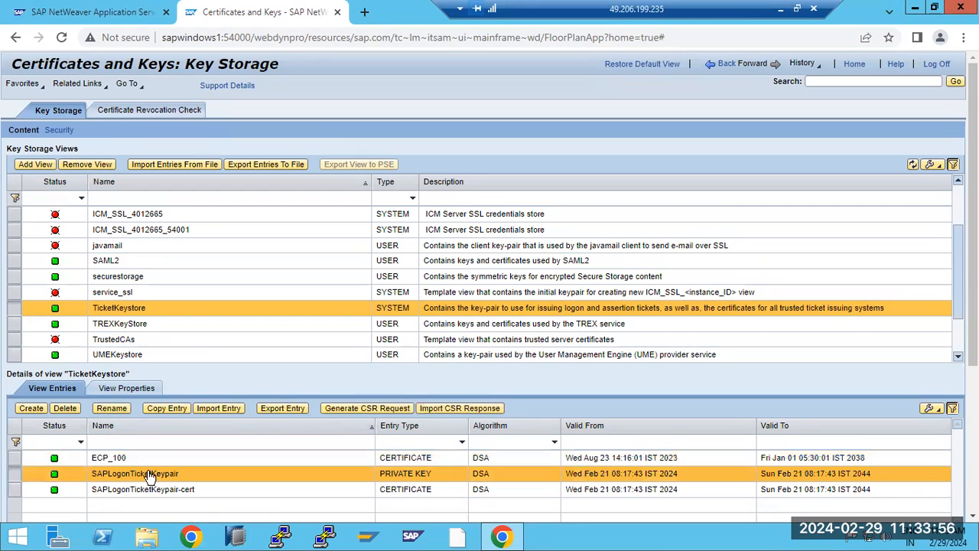
pyautogui.click(111, 460)
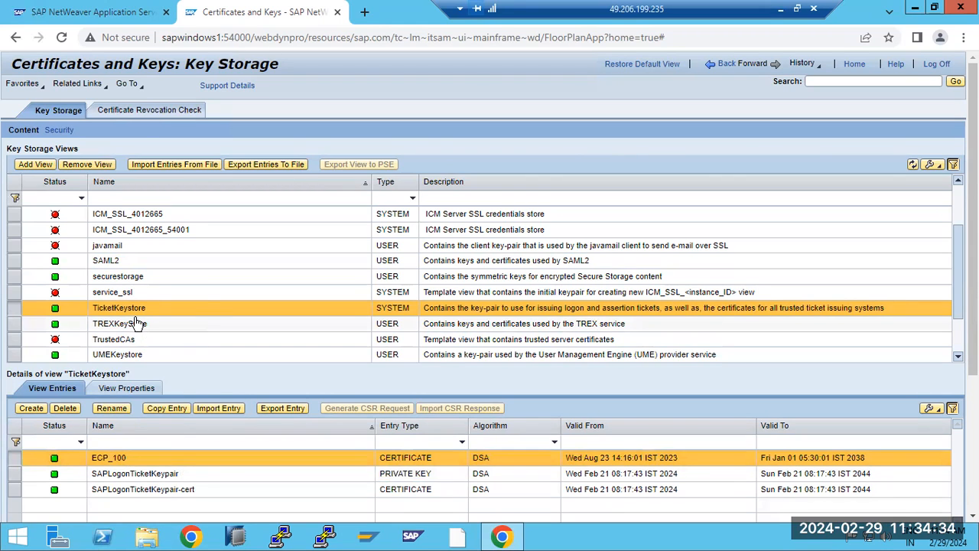
# Step: Browse the TrustedCAs, TicketKeystore, DEFAULT and SAML2 views, then open TicketKeystore's Export Entries To File dialog
pyautogui.click(137, 340)
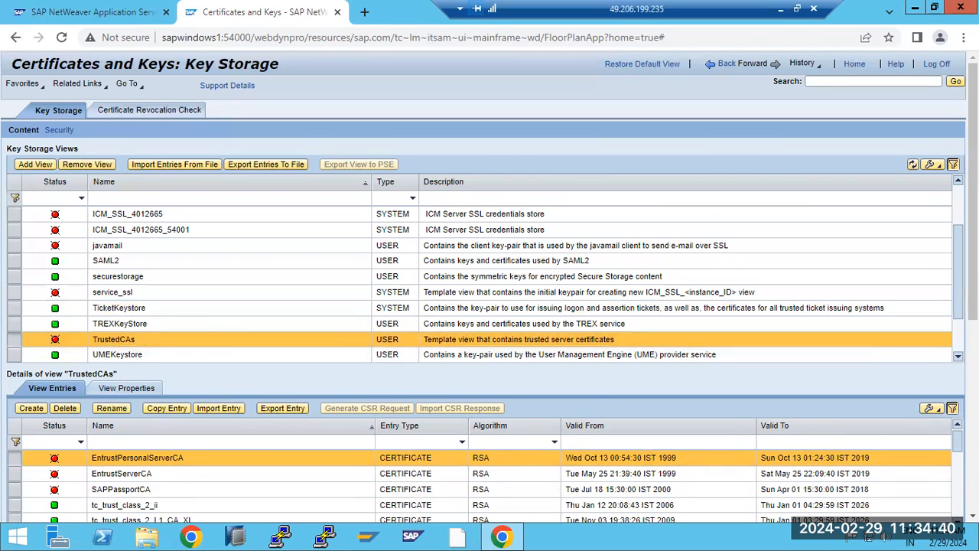
pyautogui.scroll(-1, 480, 283)
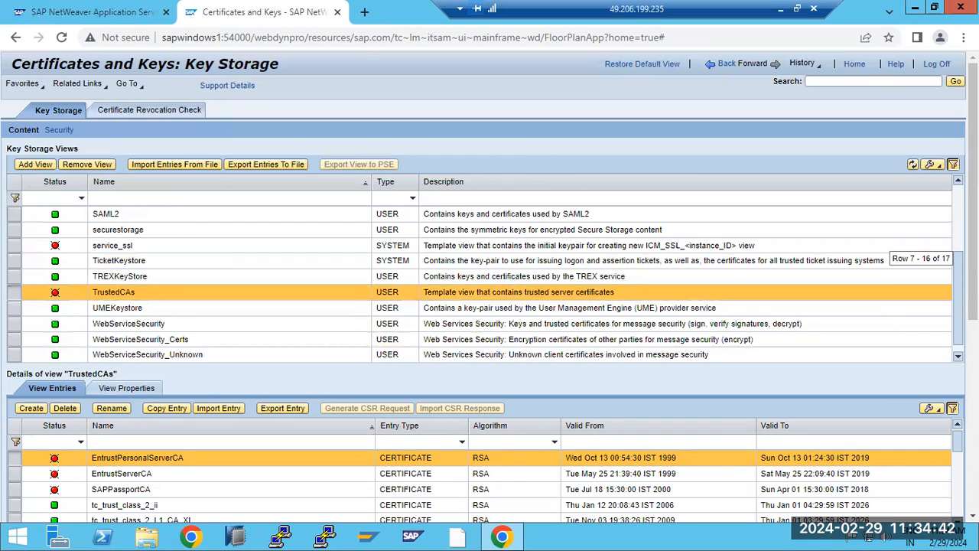
pyautogui.scroll(2, 944, 284)
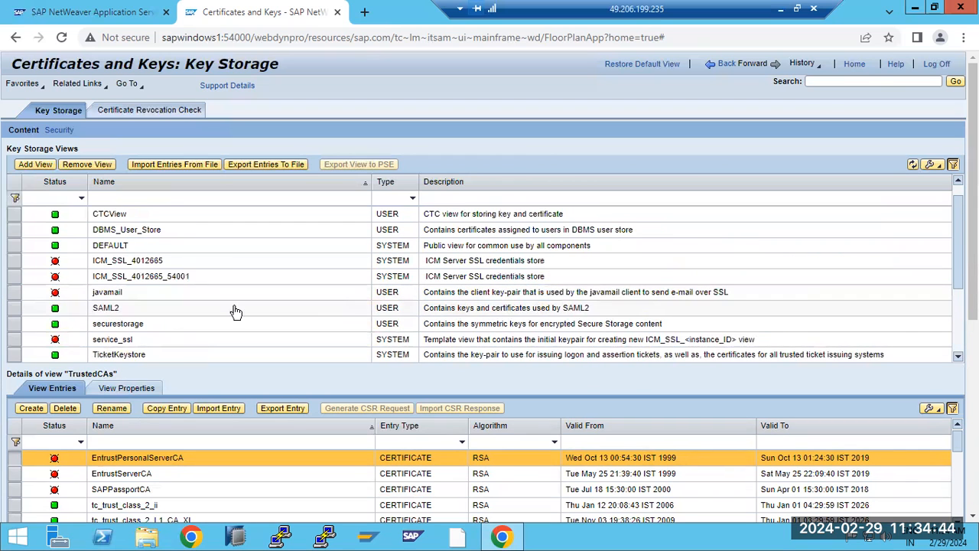
pyautogui.click(104, 356)
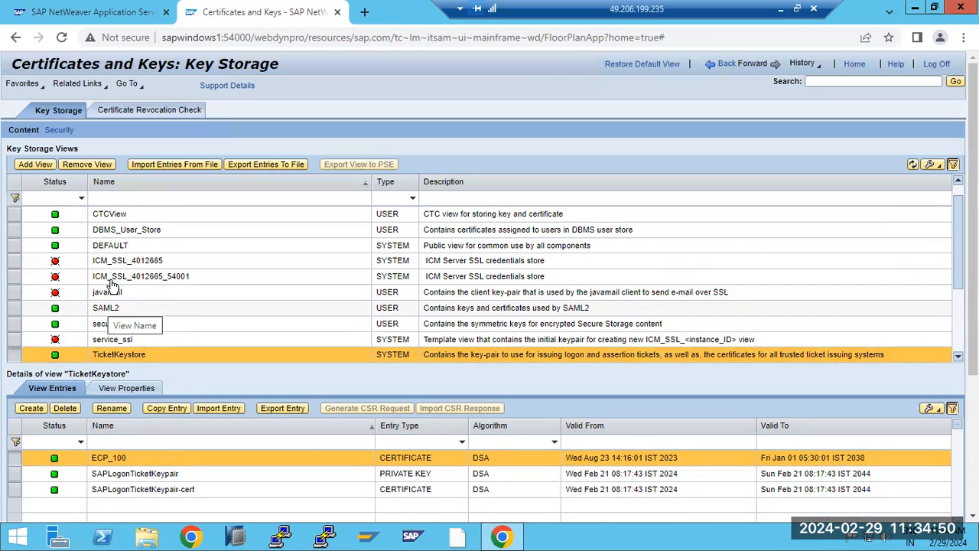
pyautogui.click(110, 250)
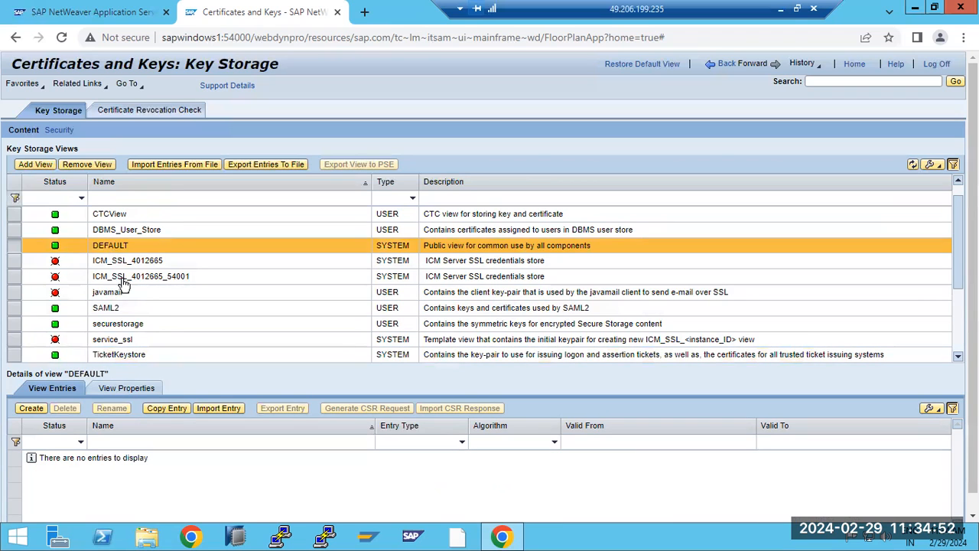
pyautogui.click(121, 307)
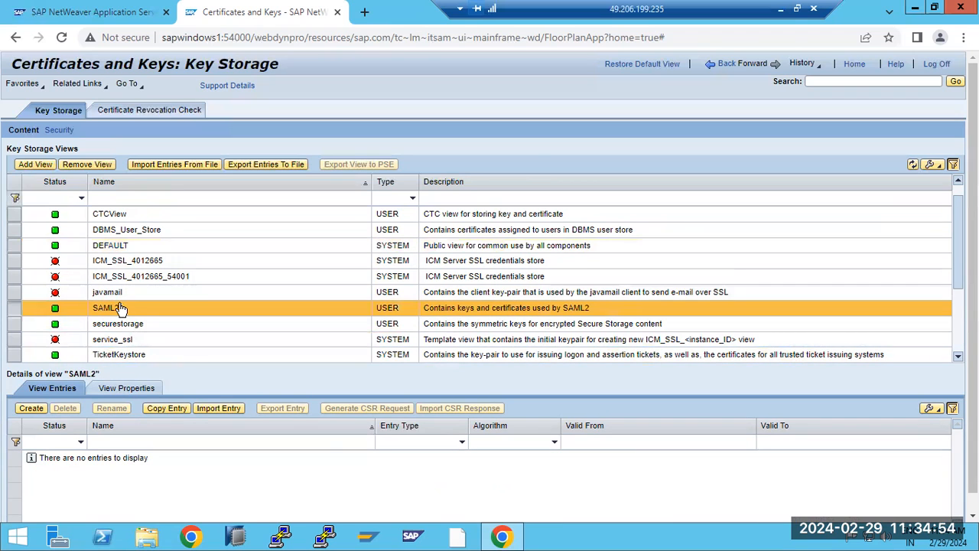
pyautogui.click(151, 354)
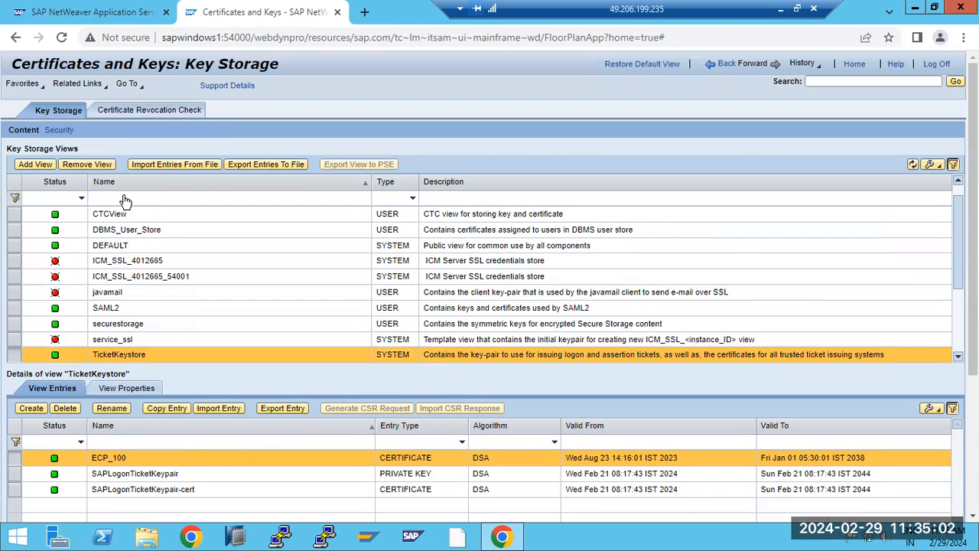
pyautogui.click(279, 169)
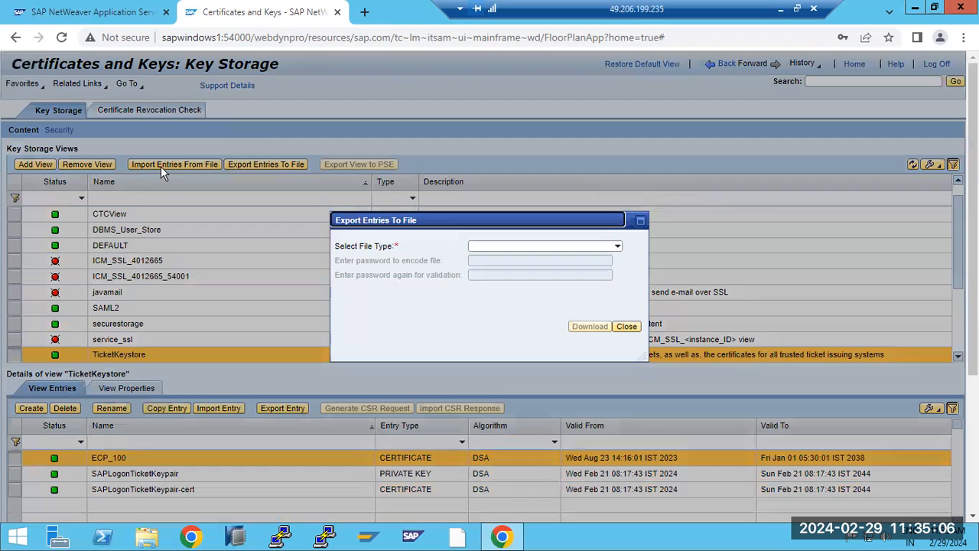
# Step: Export the ECP_100 entry in Base64 X.509 format and download ECP_100.cert
pyautogui.click(627, 327)
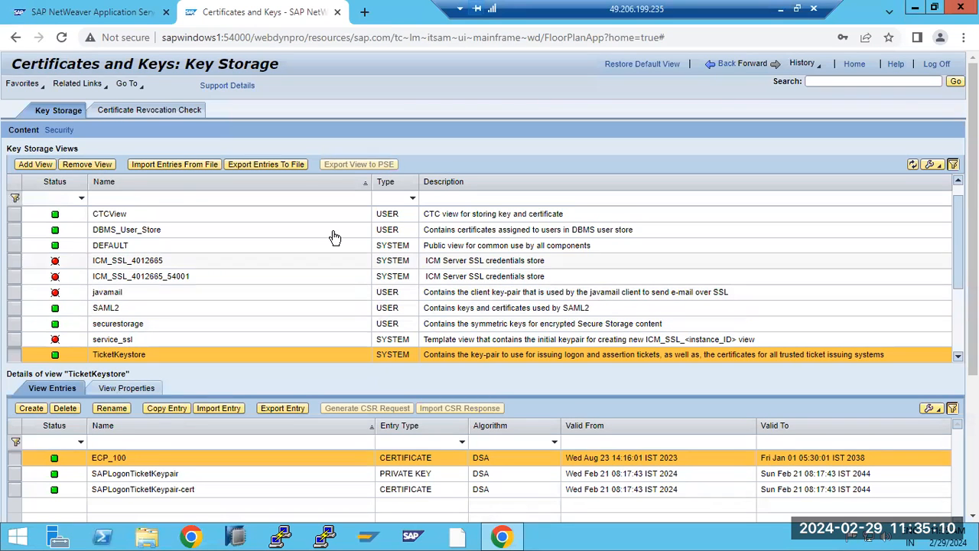
pyautogui.click(273, 399)
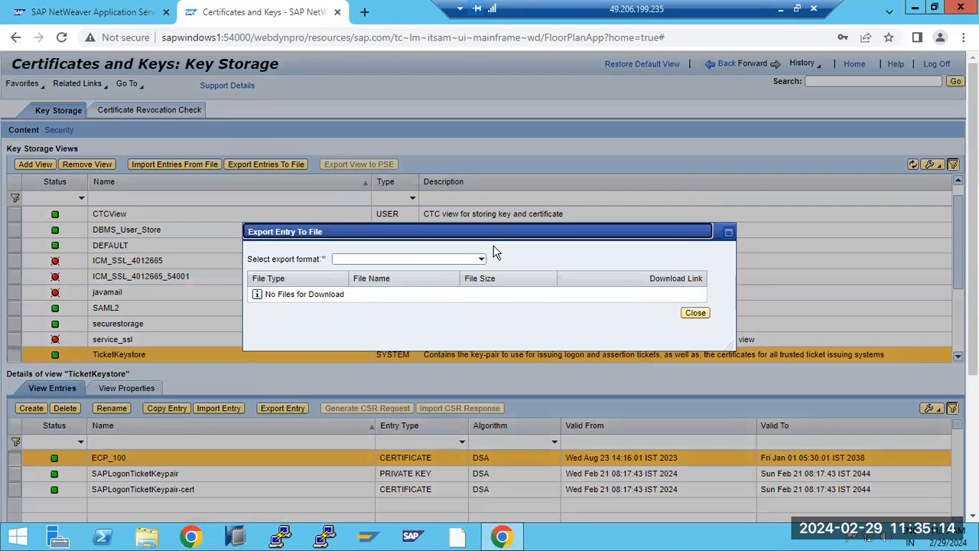
pyautogui.click(481, 258)
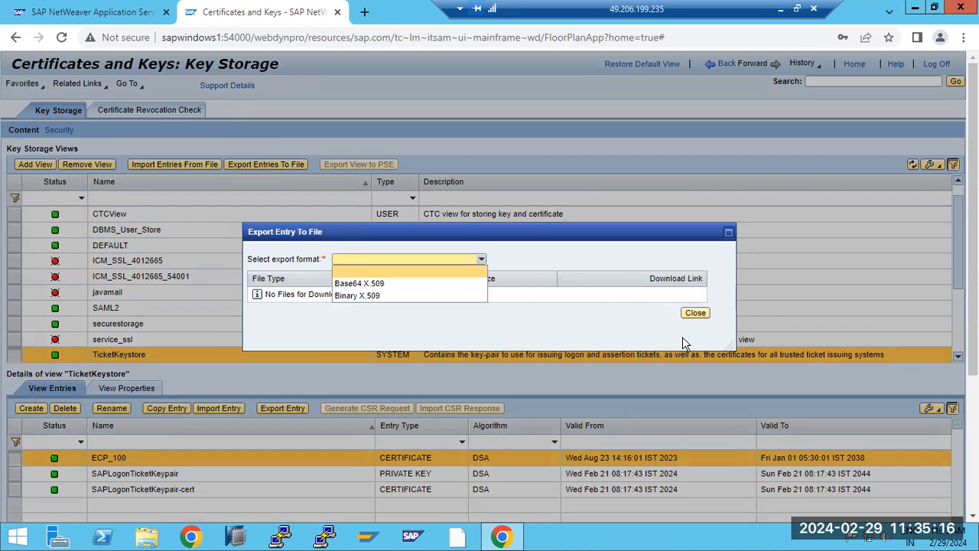
pyautogui.click(346, 284)
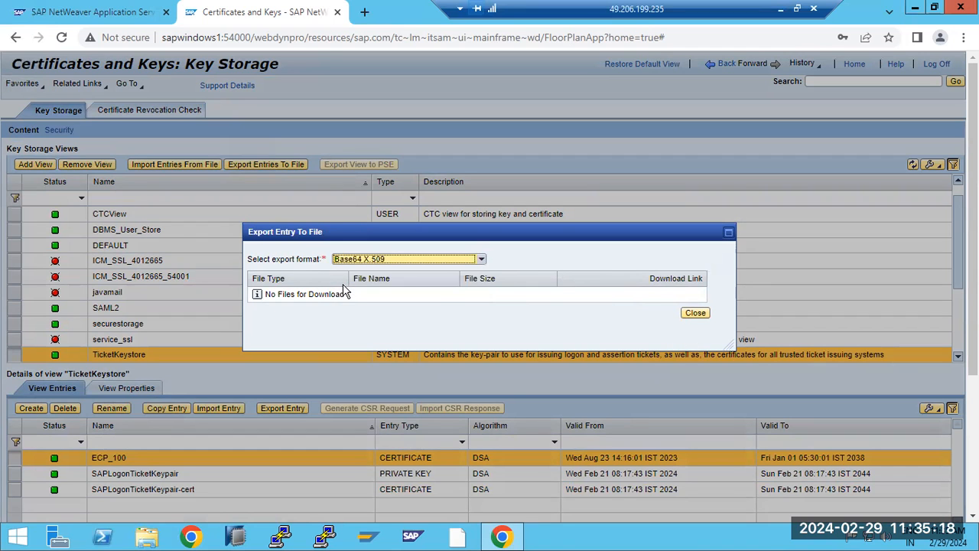
pyautogui.click(696, 295)
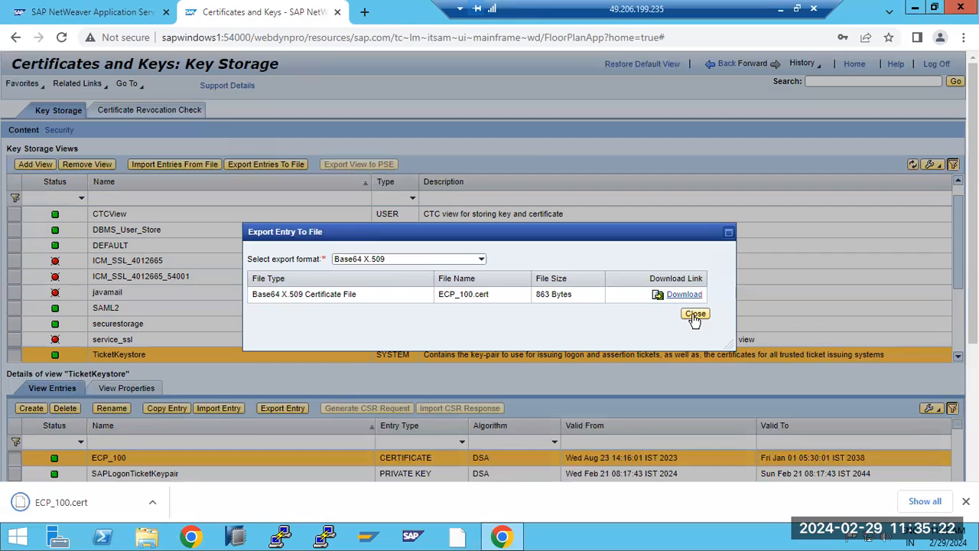
pyautogui.click(694, 315)
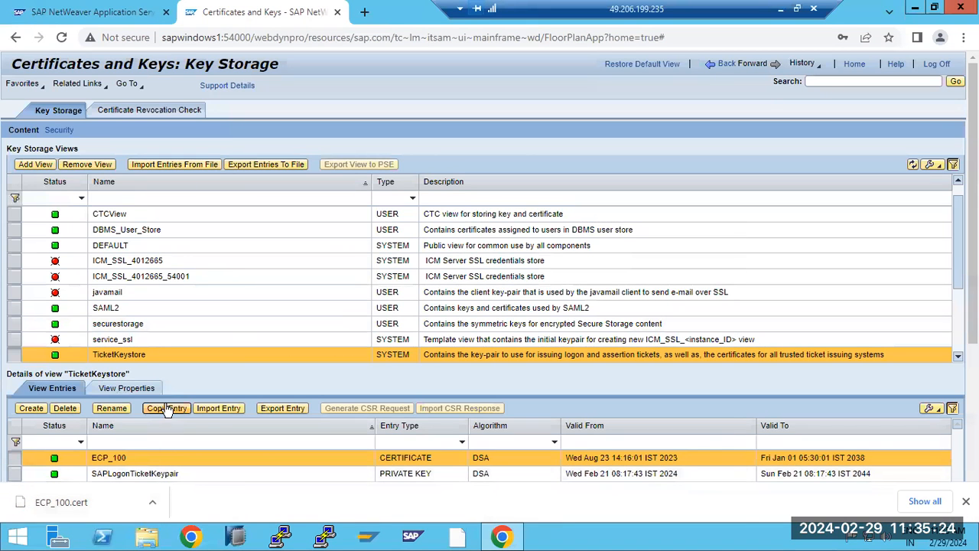
# Step: Check TicketKeystore's importable entry types, cancel the import, and go back to the overview
pyautogui.click(213, 409)
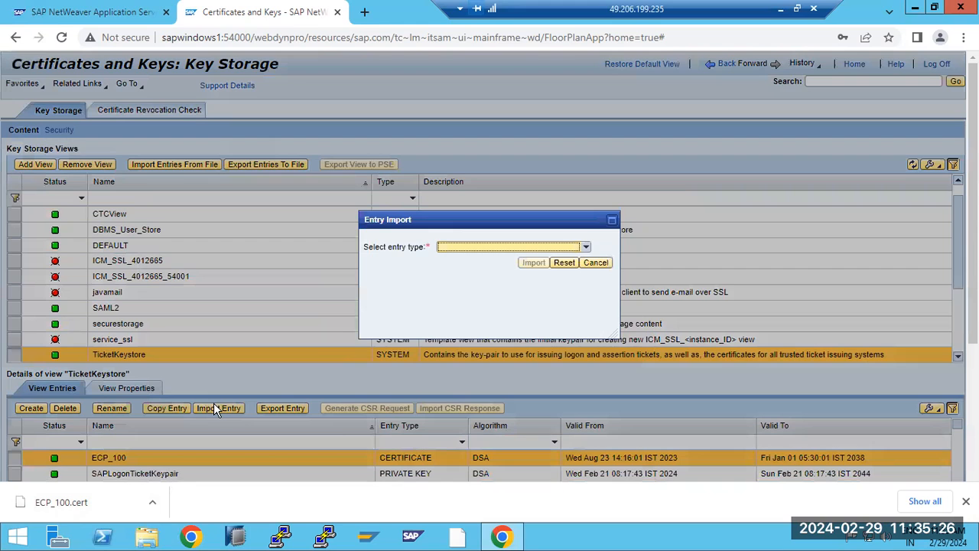
pyautogui.click(585, 246)
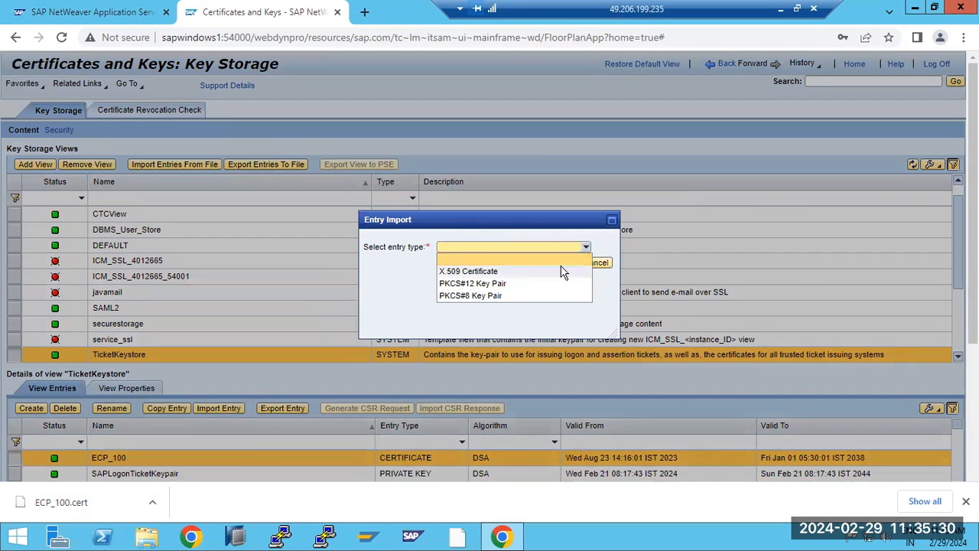
pyautogui.click(608, 283)
pyautogui.click(598, 263)
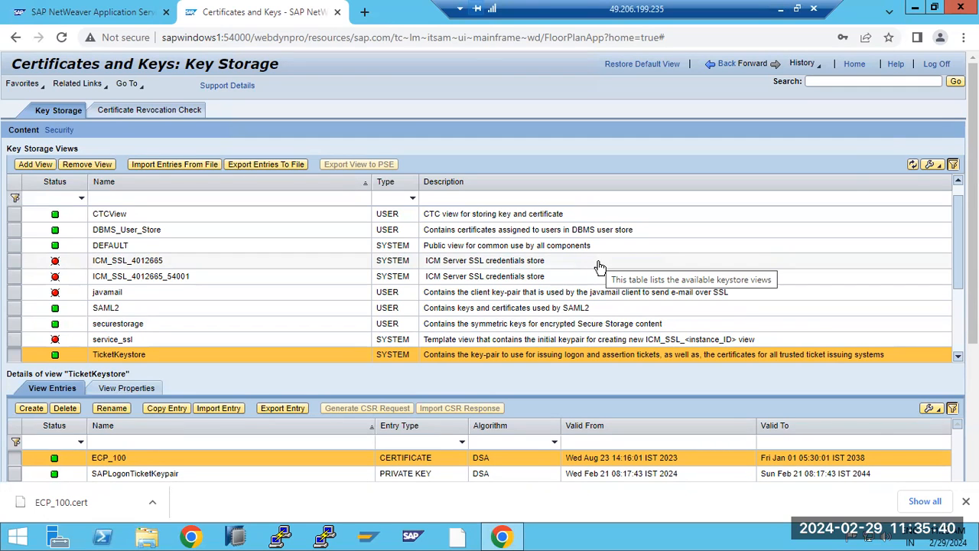
pyautogui.click(724, 66)
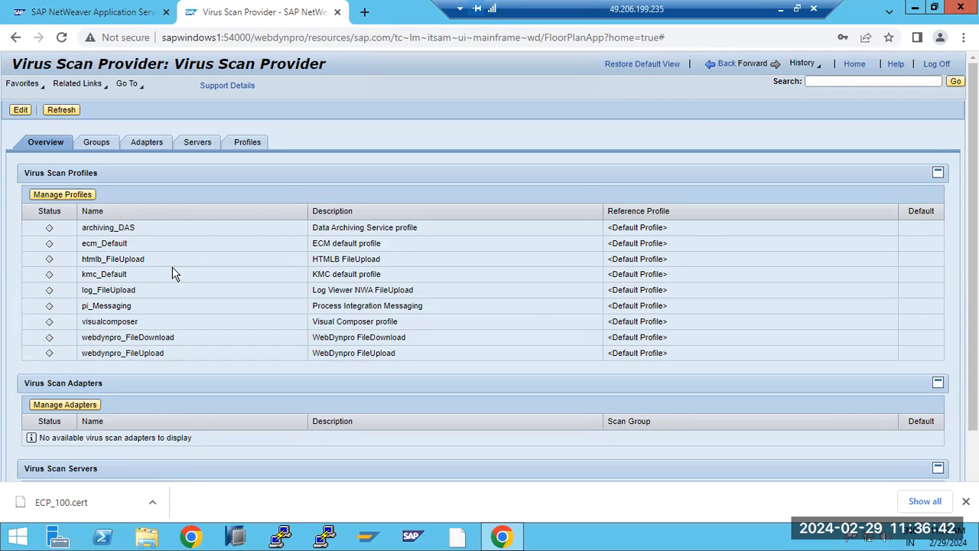
pyautogui.click(723, 66)
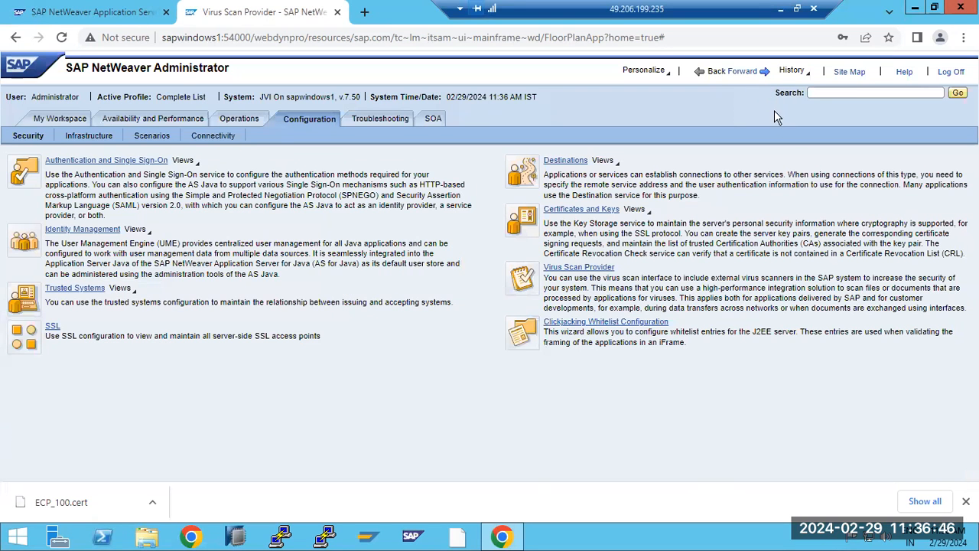
# Step: Open Clickjacking Whitelist Configuration, create a new host entry, and focus its Protocol field
pyautogui.click(625, 325)
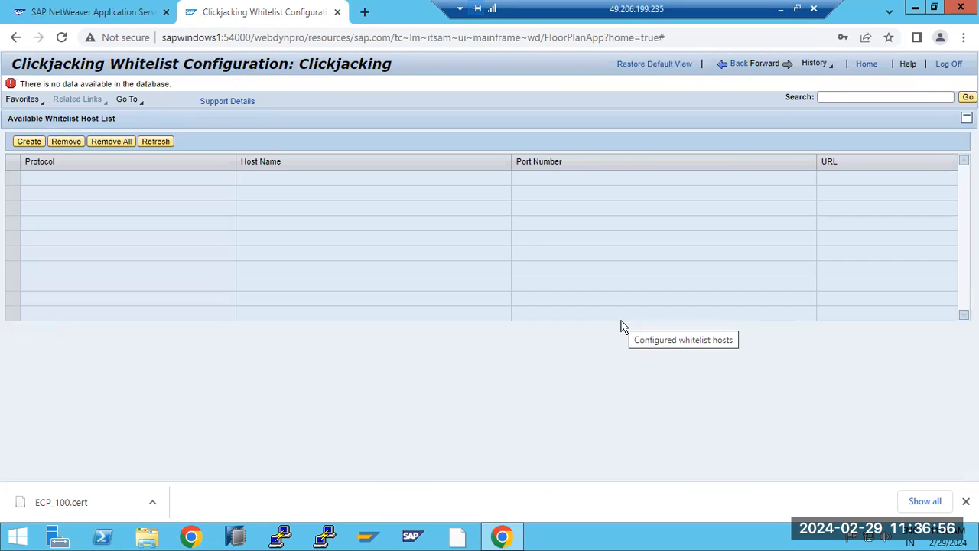
pyautogui.click(25, 143)
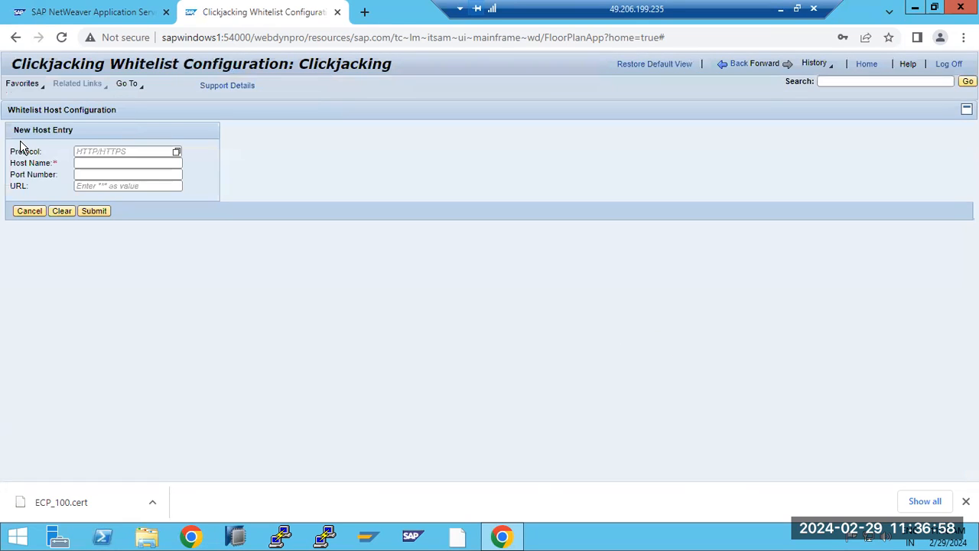
pyautogui.click(140, 153)
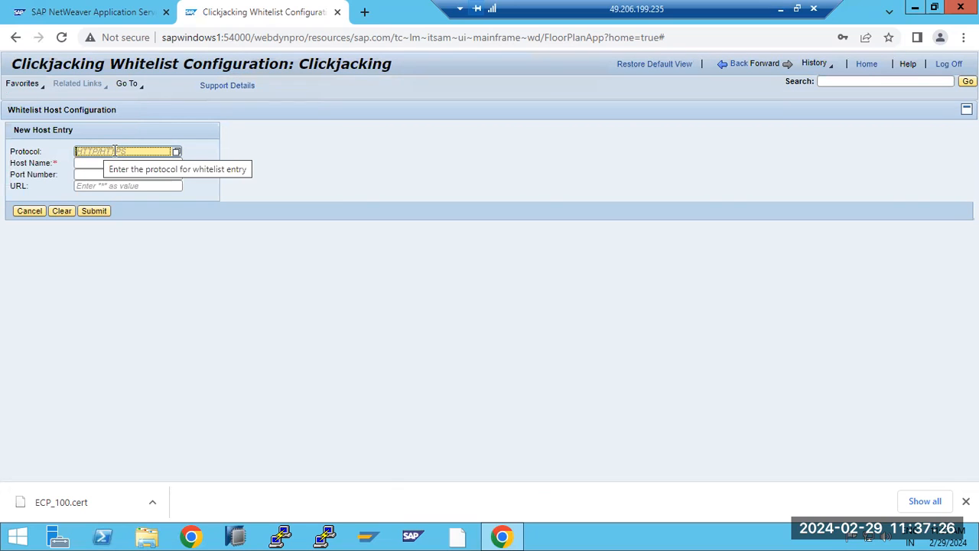
# Step: Enter protocol *, host name sapwindows1 and URL * for the entry and submit it
pyautogui.click(176, 154)
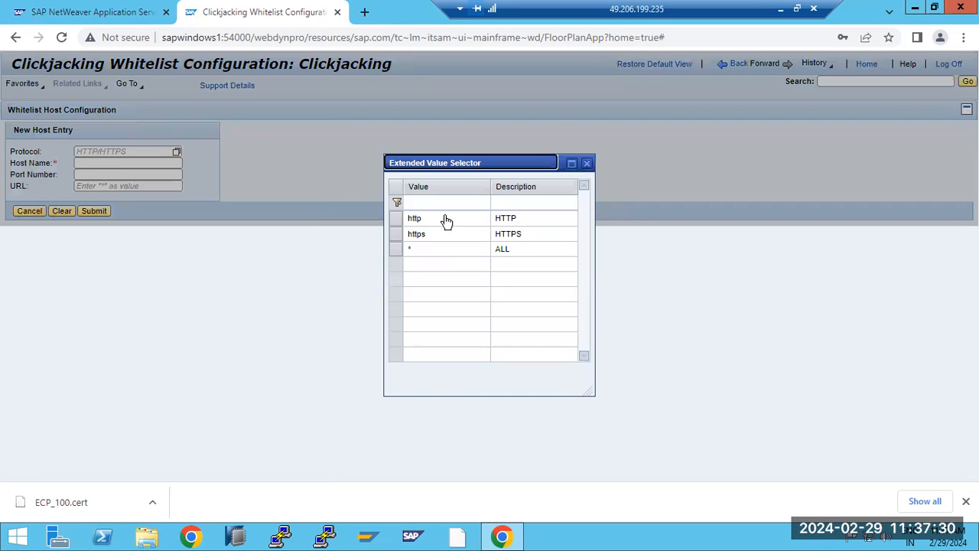
pyautogui.click(468, 249)
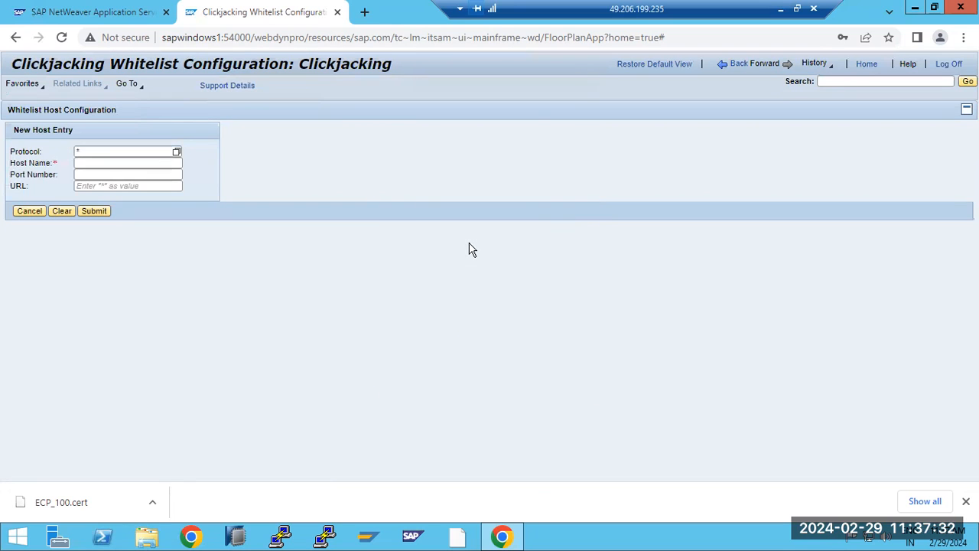
pyautogui.click(101, 161)
pyautogui.write('sapwindows1')
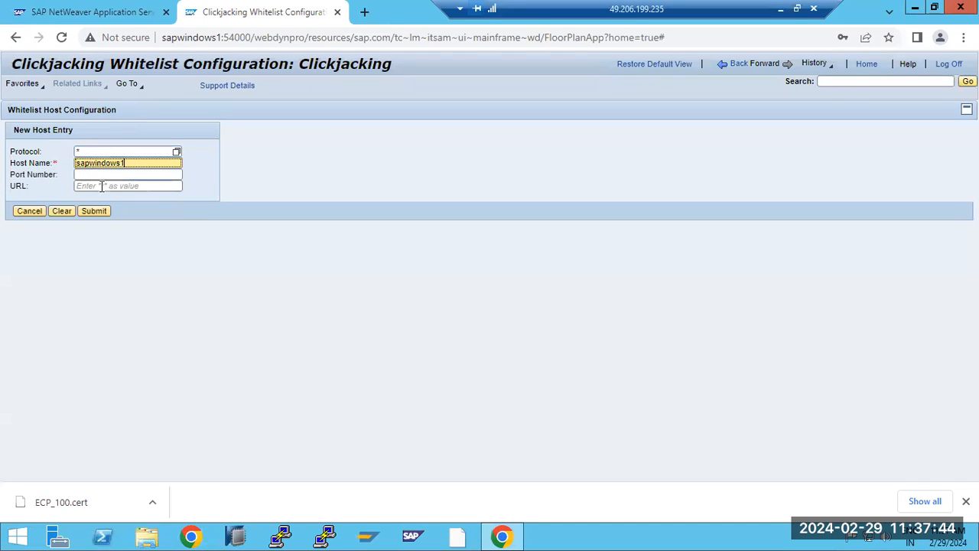
pyautogui.click(102, 186)
pyautogui.write('*')
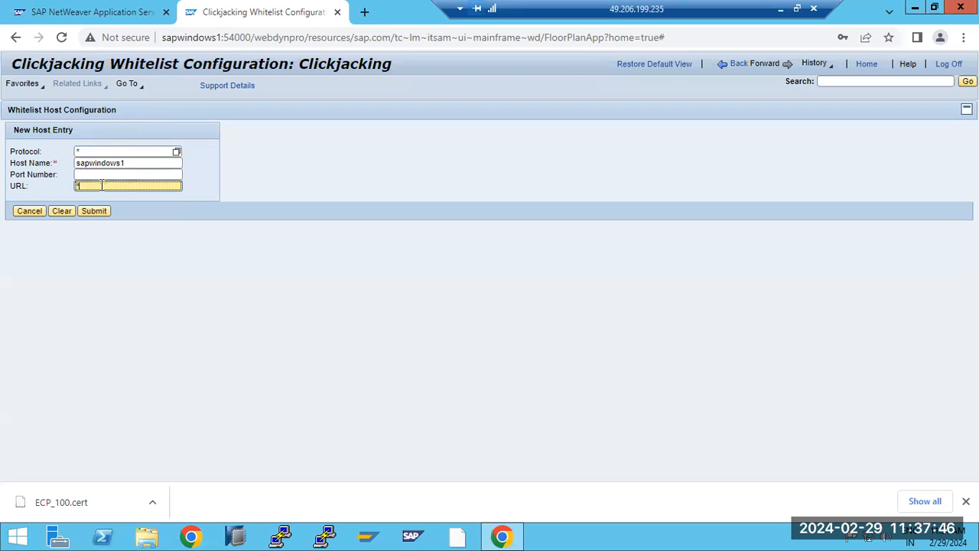
pyautogui.moveTo(93, 162); pyautogui.dragTo(143, 166)
pyautogui.click(96, 212)
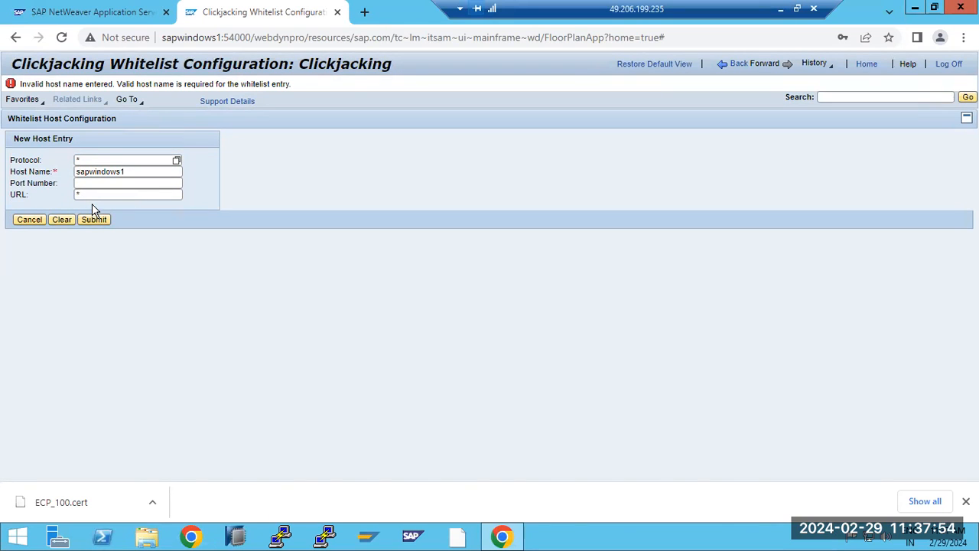
# Step: Correct the host name to sapwindows2, resubmit, and return to the Security overview
pyautogui.click(125, 172)
pyautogui.moveTo(124, 173); pyautogui.dragTo(74, 179)
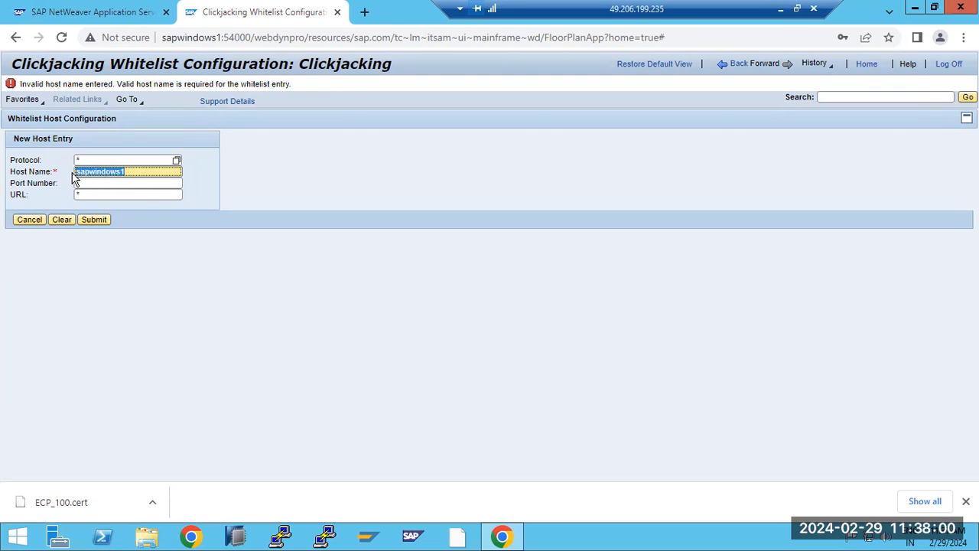
pyautogui.press('Right')
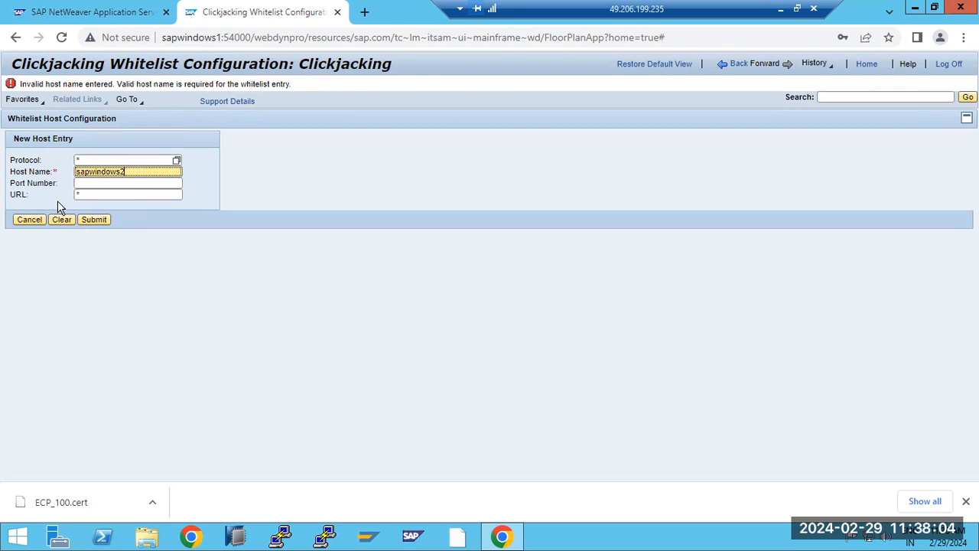
pyautogui.click(98, 221)
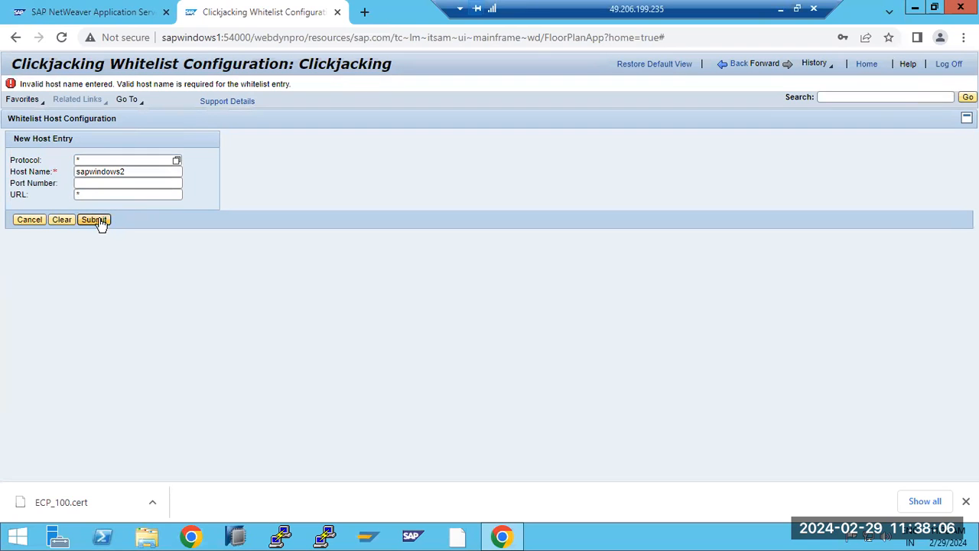
pyautogui.click(765, 68)
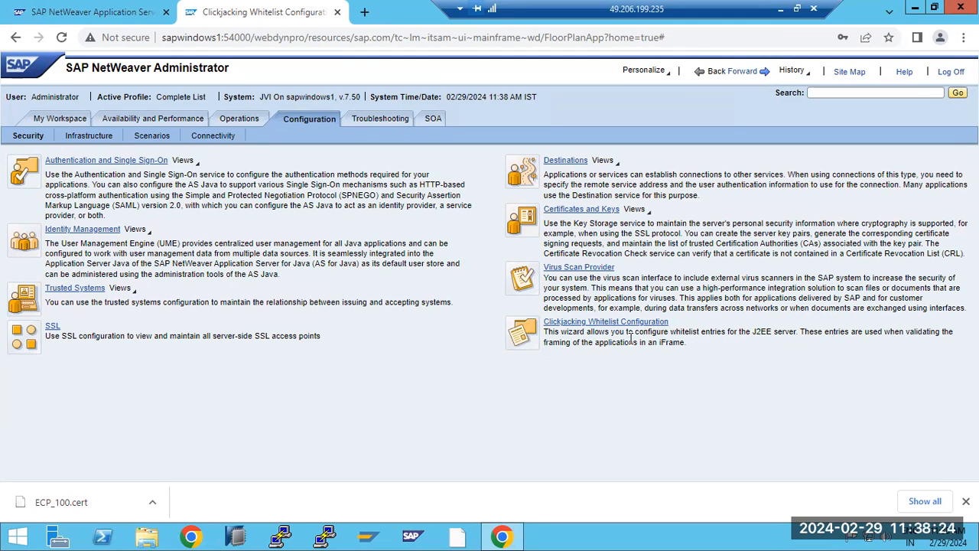
# Step: Review the clickjacking whitelist description, then show the Infrastructure configuration services
pyautogui.moveTo(627, 333); pyautogui.dragTo(680, 343)
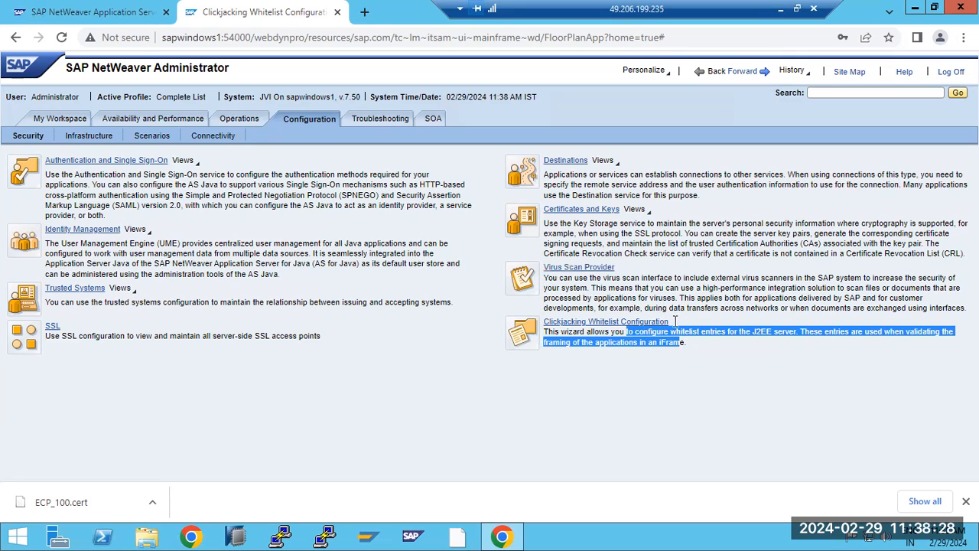
pyautogui.click(688, 334)
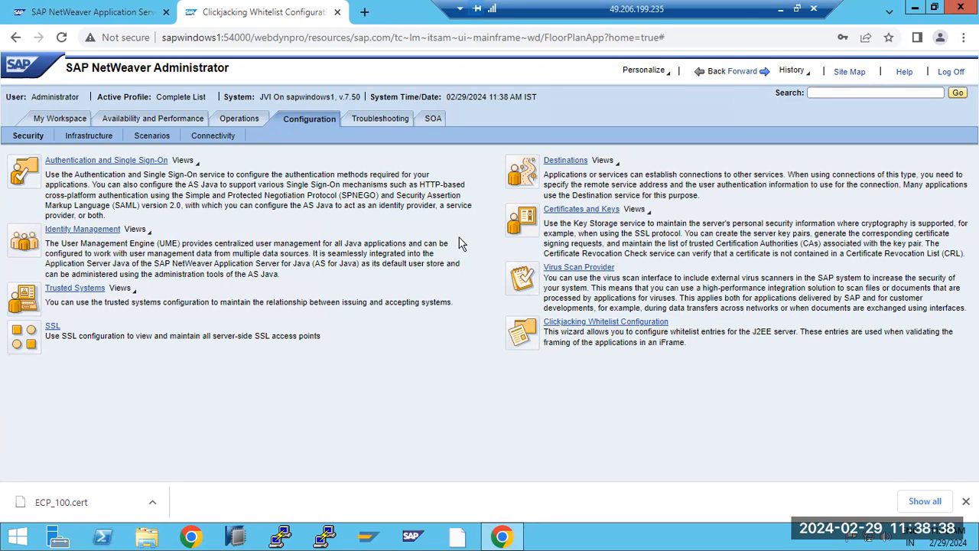
pyautogui.click(89, 138)
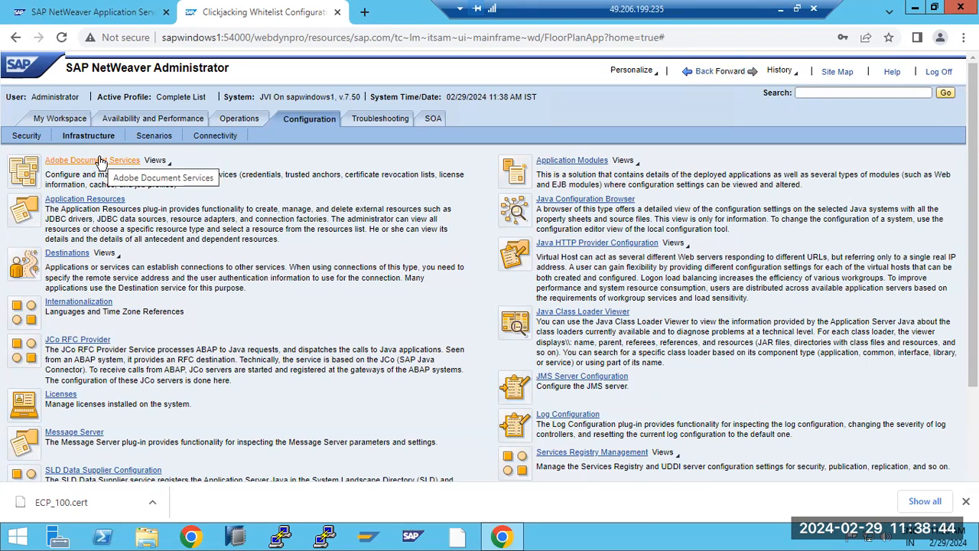
# Step: Open Adobe Document Services, start and cancel a new document security credential, then go back to Infrastructure
pyautogui.click(101, 161)
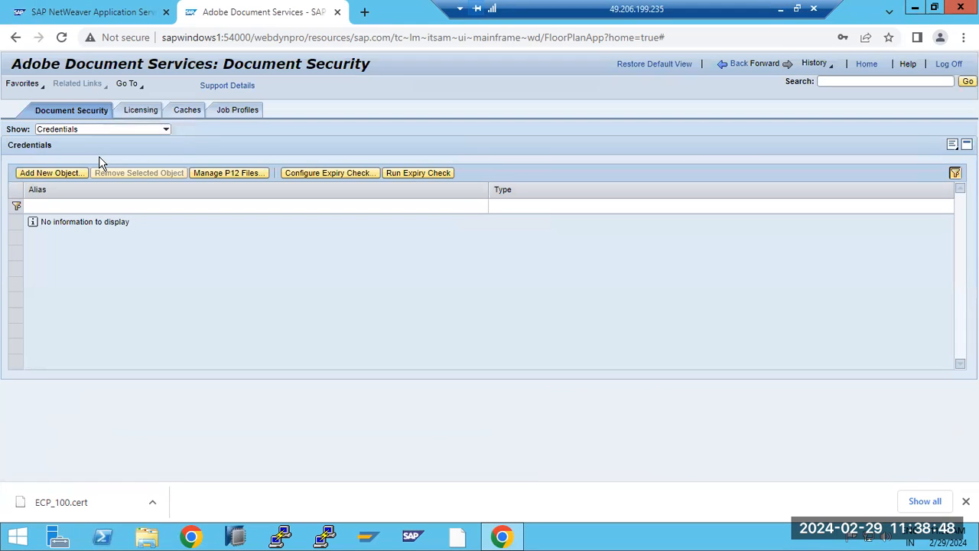
pyautogui.click(24, 177)
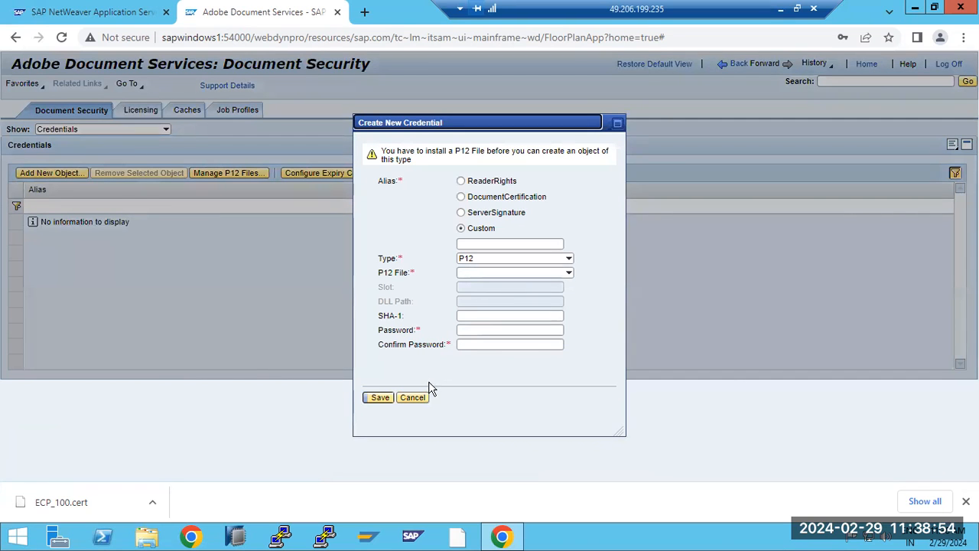
pyautogui.click(408, 399)
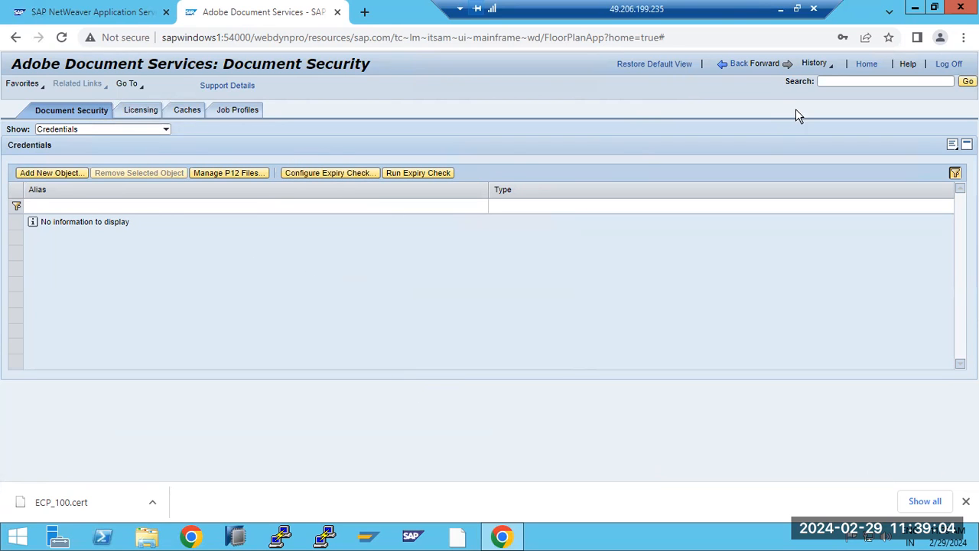
pyautogui.click(766, 72)
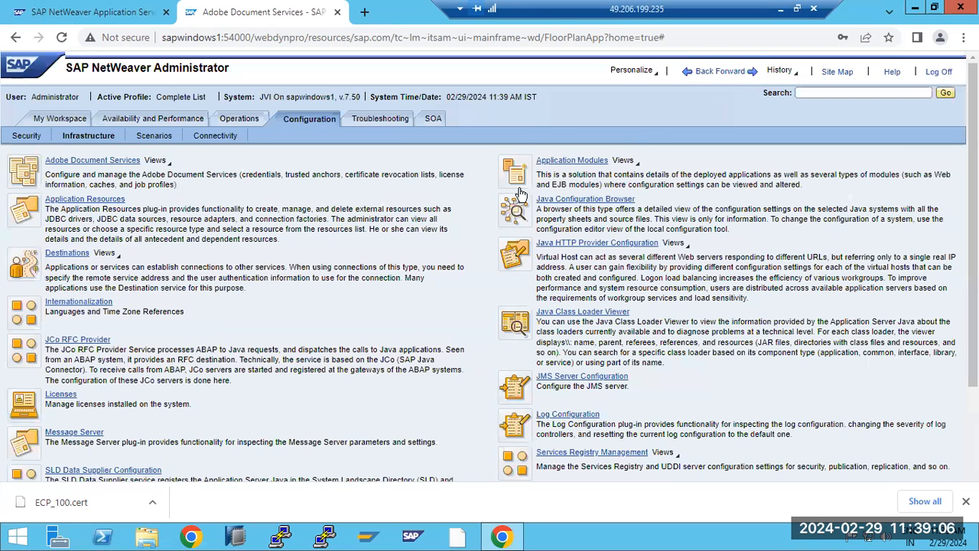
pyautogui.click(93, 201)
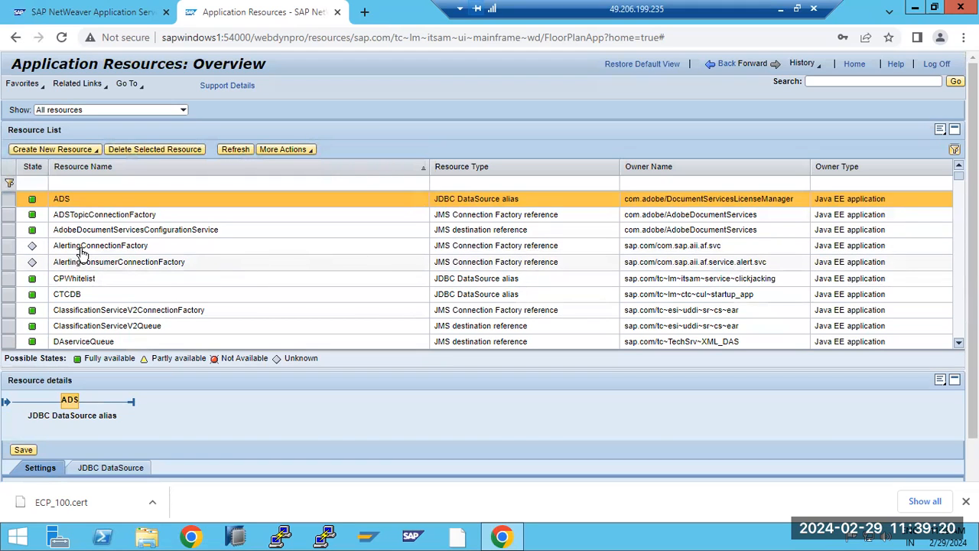
pyautogui.click(96, 217)
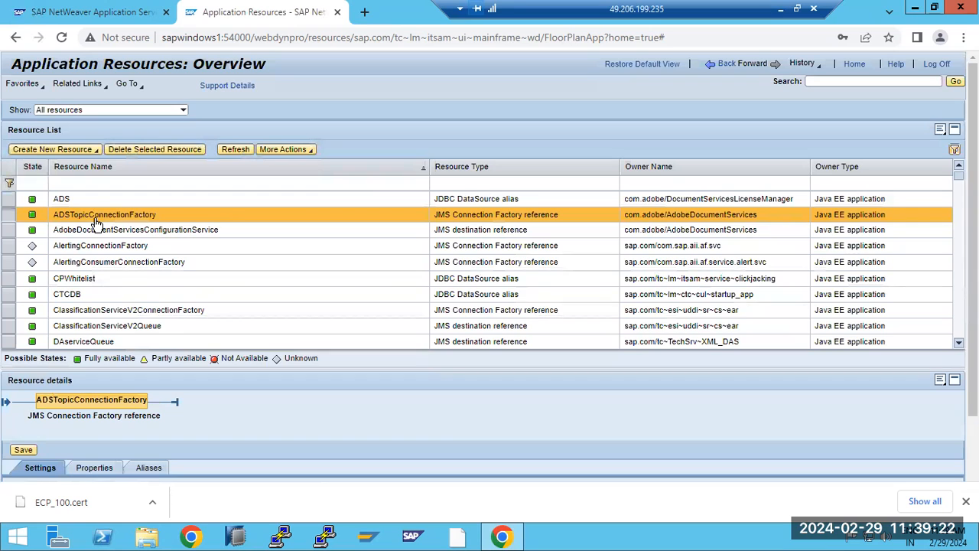
pyautogui.scroll(-2, 191, 409)
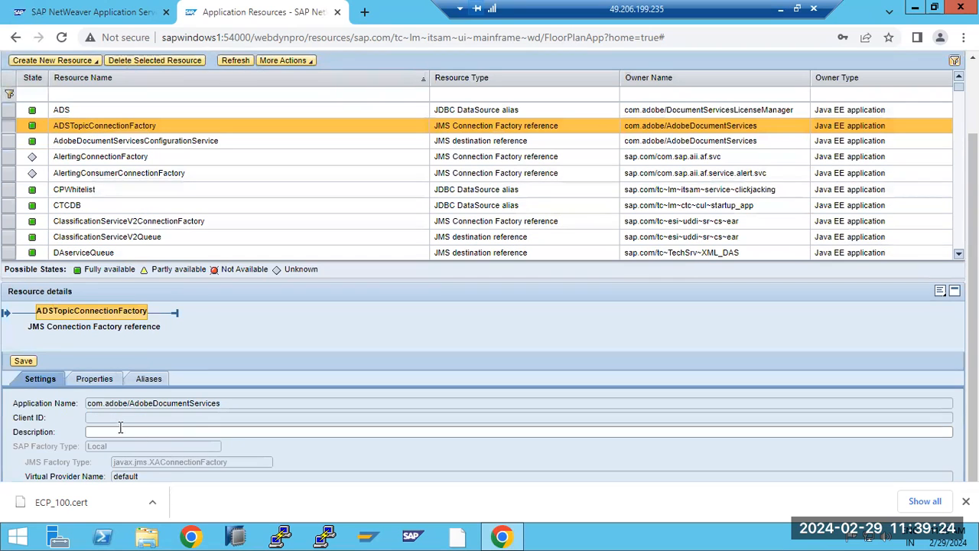
pyautogui.moveTo(104, 403); pyautogui.dragTo(175, 403)
pyautogui.scroll(2, 228, 307)
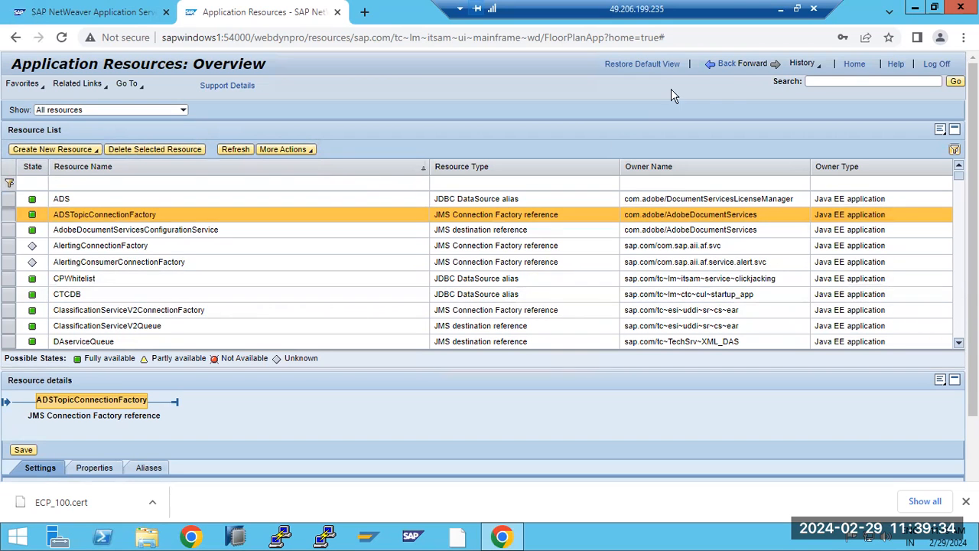
pyautogui.click(724, 68)
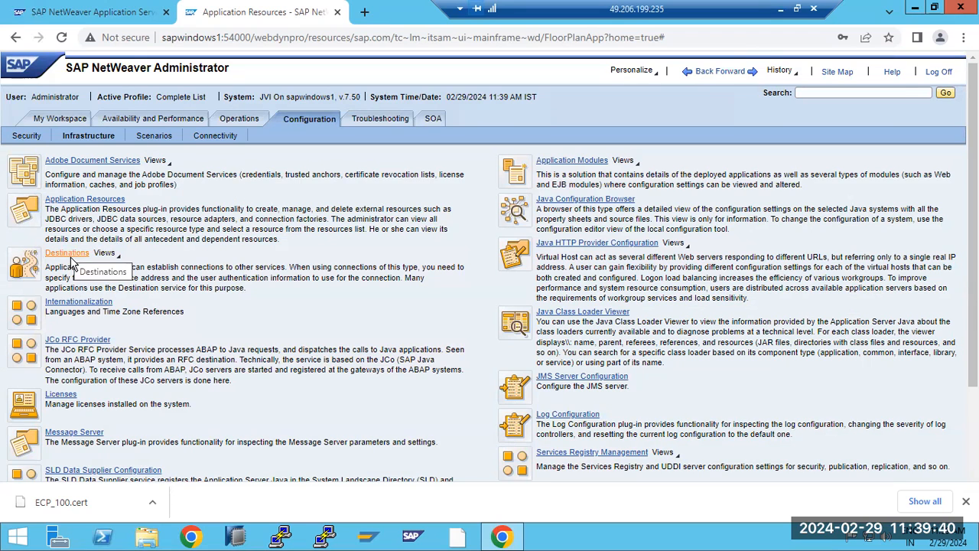
# Step: Open the JCo RFC Provider page to view its JCo RFC destinations, currently empty
pyautogui.click(77, 339)
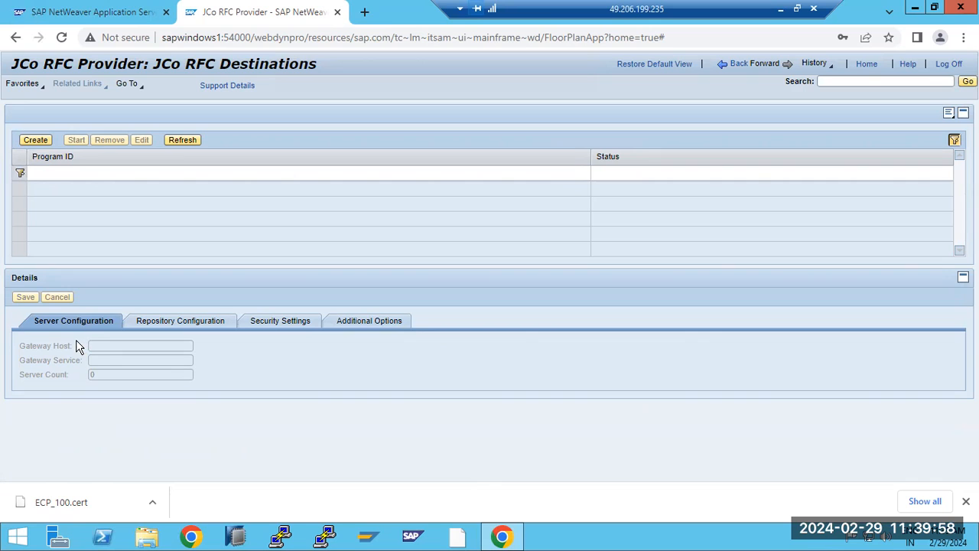
# Step: Launch SAP Logon, dismiss the landscape error, and log on to SAP ECC PRODUCTION with user and password
pyautogui.click(370, 539)
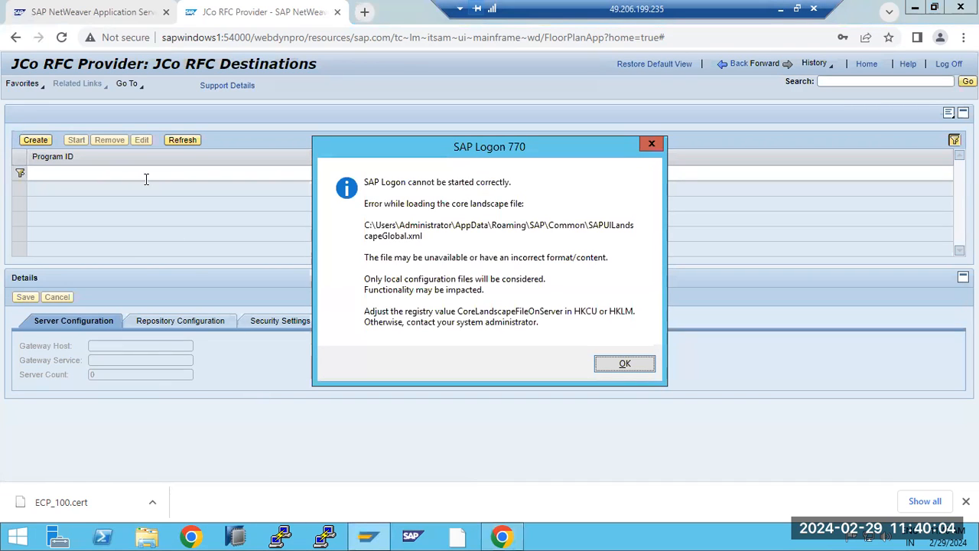
pyautogui.click(622, 367)
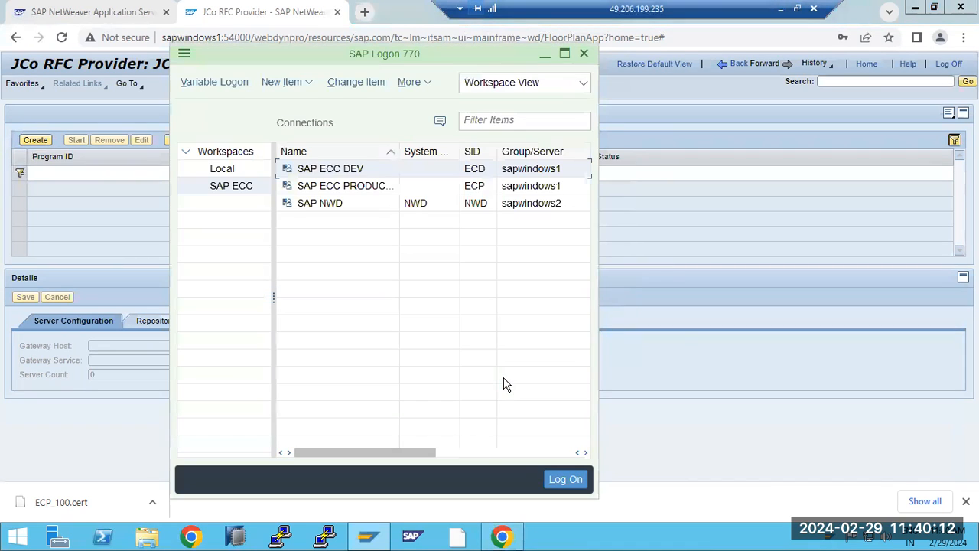
pyautogui.doubleClick(336, 187)
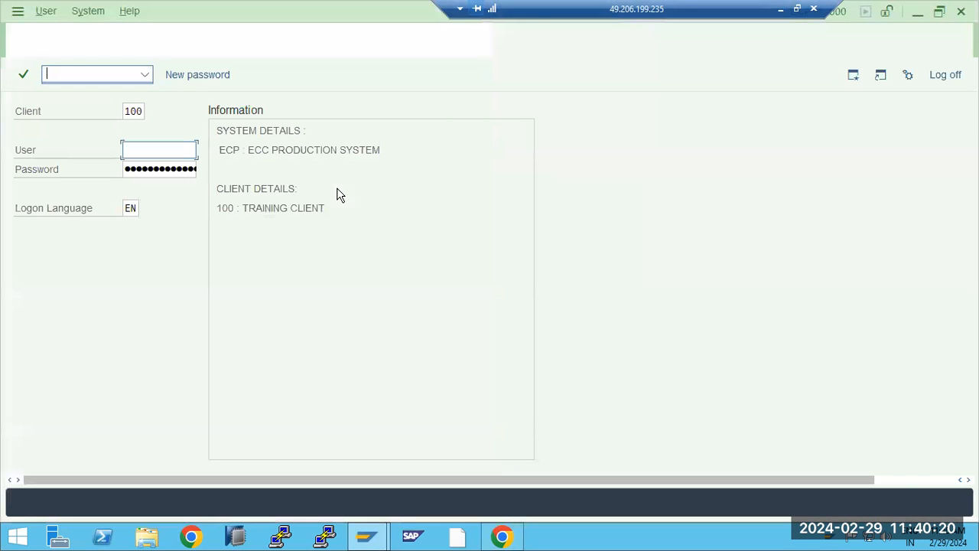
pyautogui.write('basi')
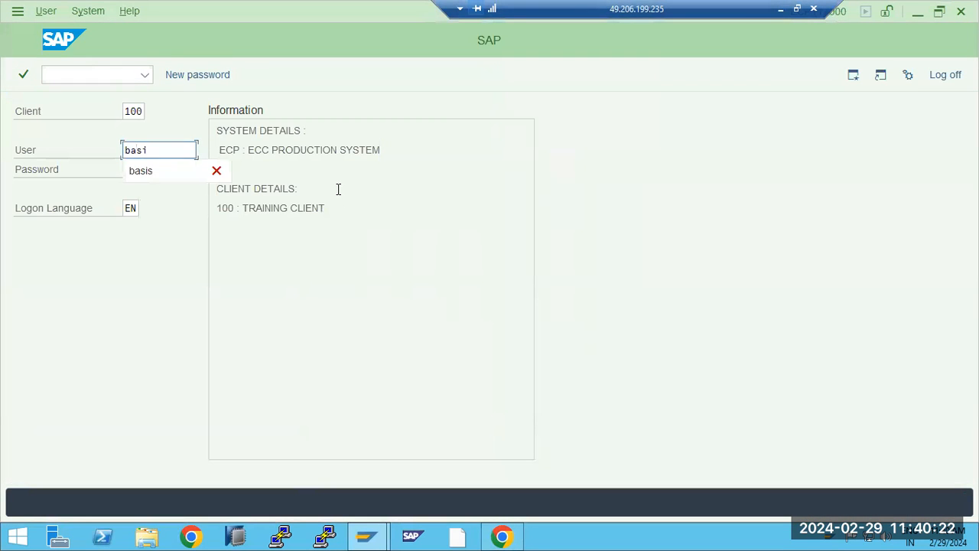
pyautogui.write('s')
pyautogui.press('Tab')
pyautogui.write('●●●●●')
pyautogui.press('Return')
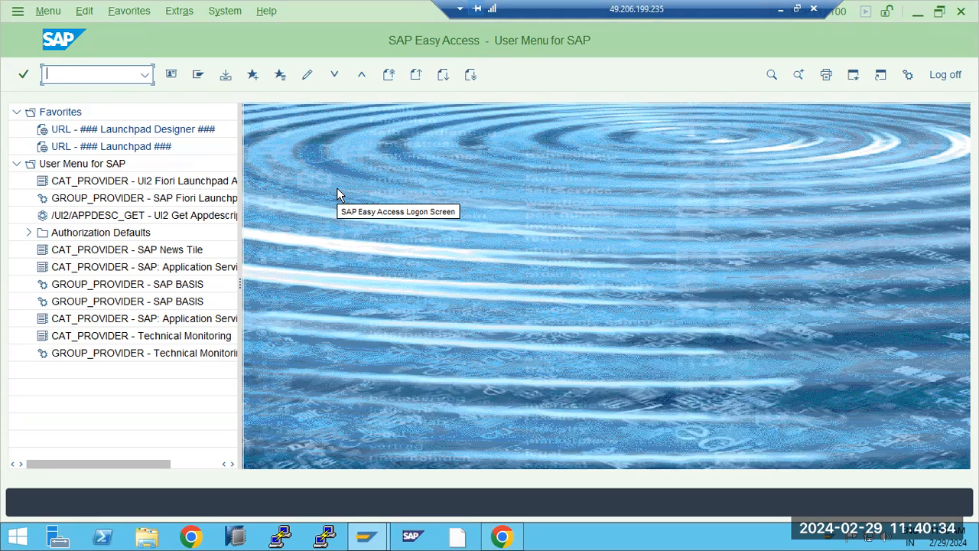
# Step: Run SM59, expand TCP/IP Connections, and start a new RFC destination entry
pyautogui.write('sm59')
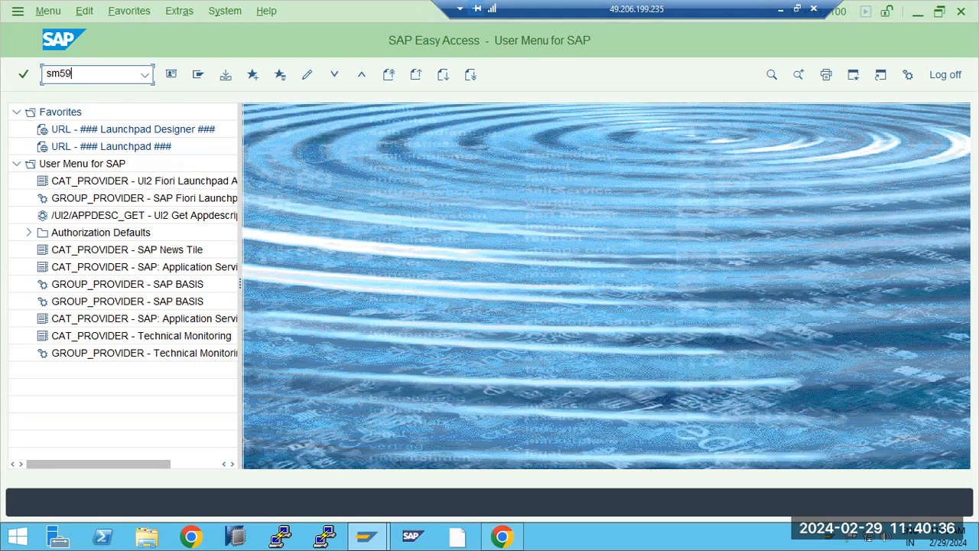
pyautogui.press('Return')
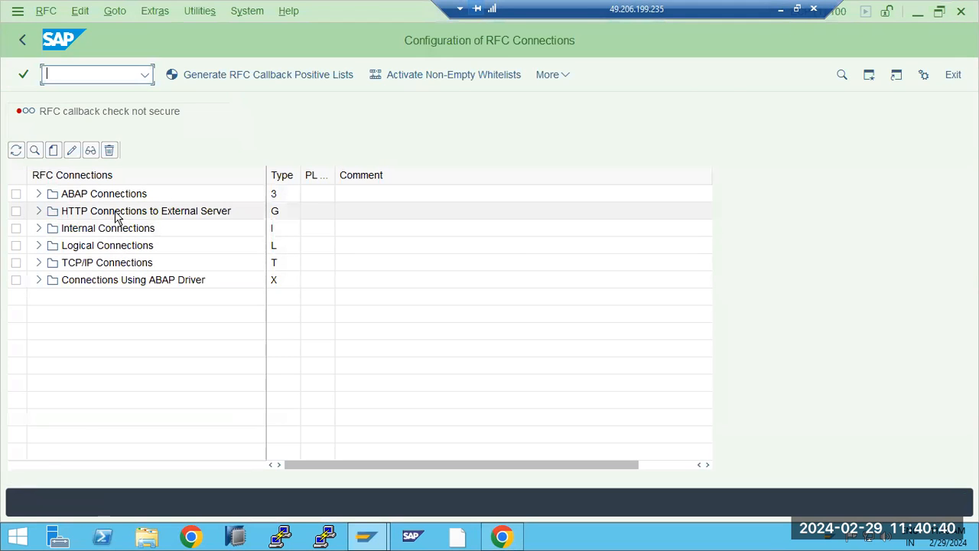
pyautogui.click(39, 263)
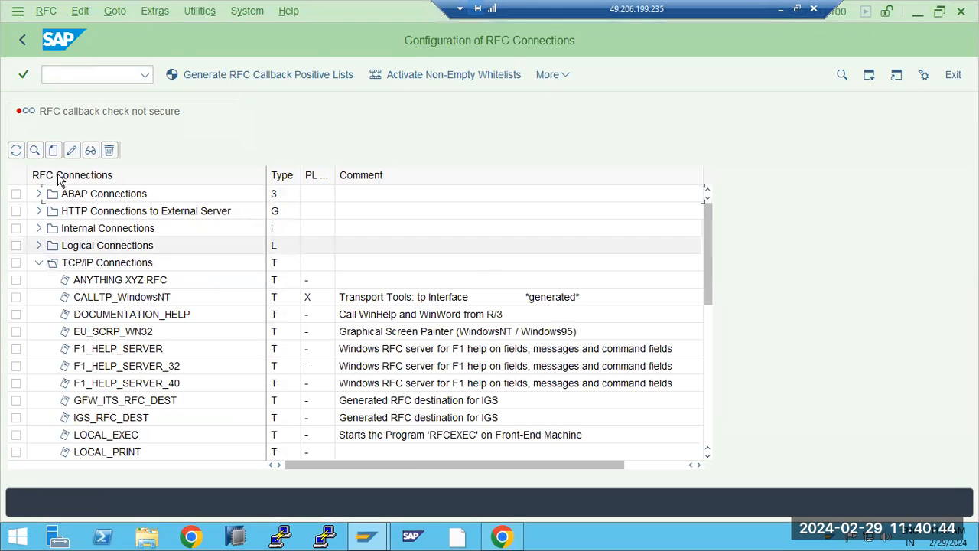
pyautogui.click(53, 151)
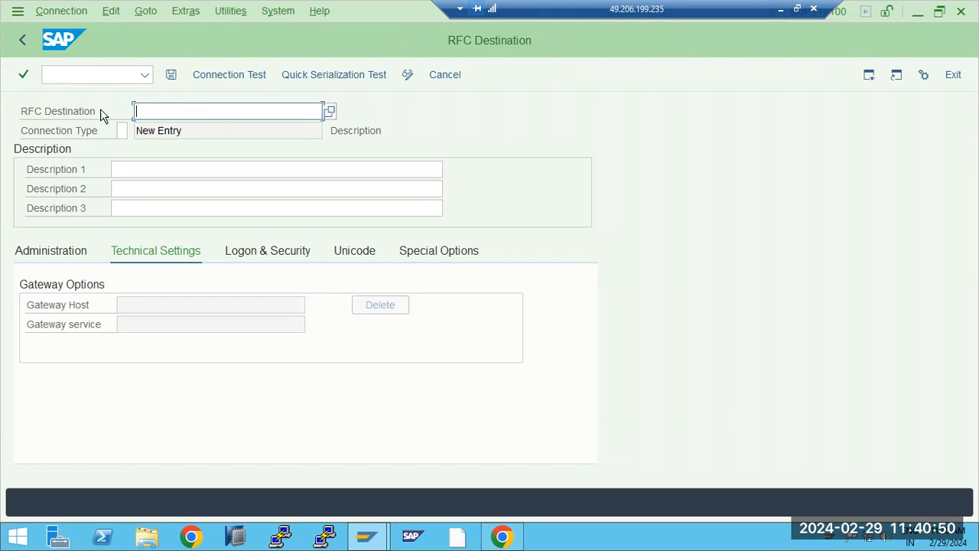
# Step: Create RFC destination JAVA with connection type T (TCP/IP)
pyautogui.click(121, 131)
pyautogui.click(133, 132)
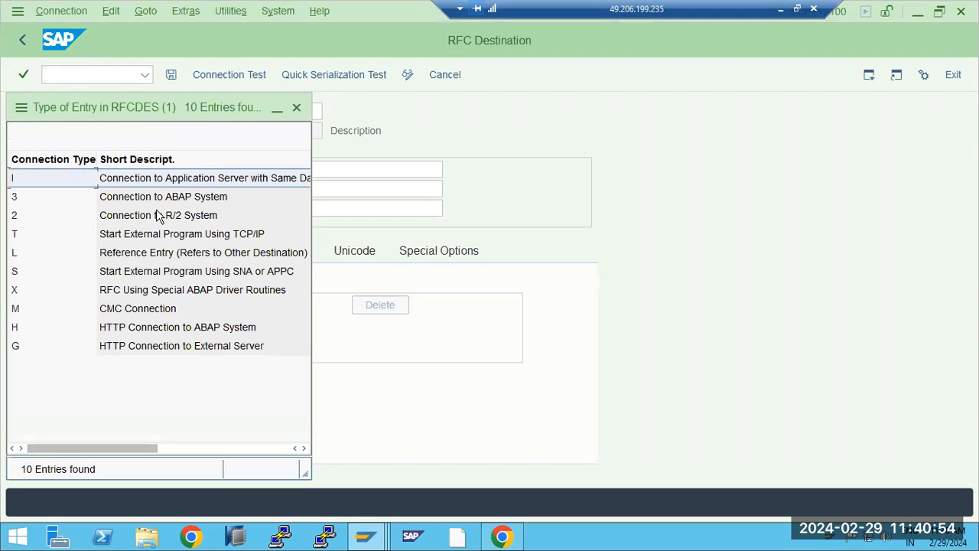
pyautogui.doubleClick(117, 241)
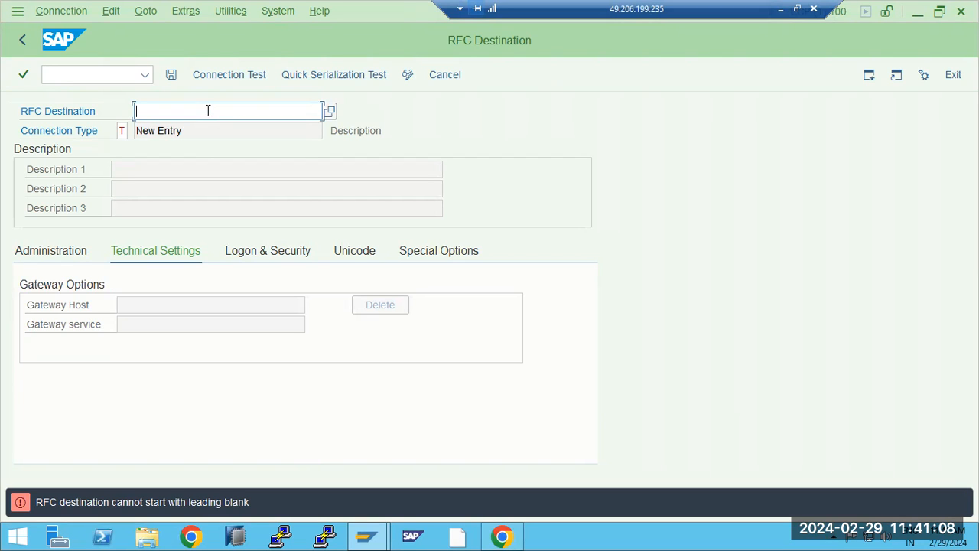
pyautogui.write('JAV')
pyautogui.press('Return')
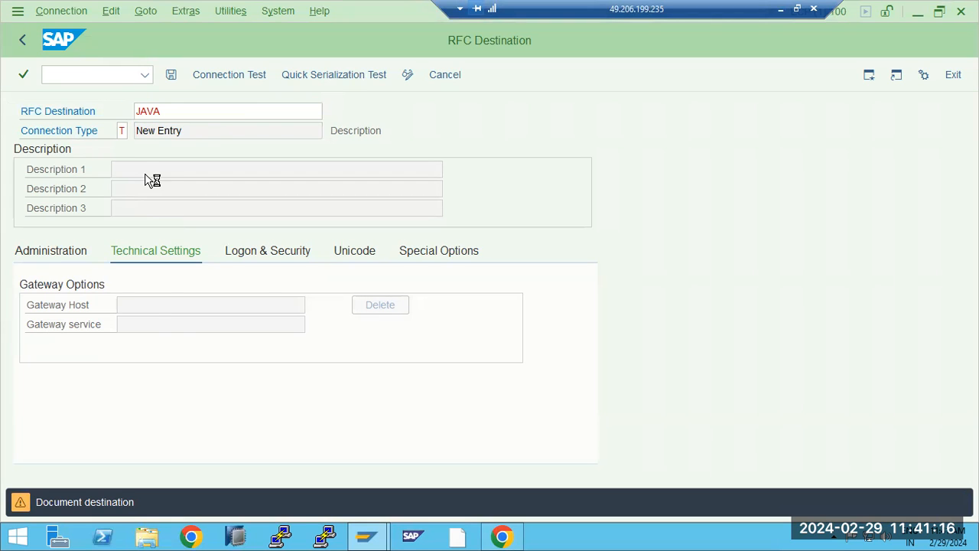
pyautogui.press('Return')
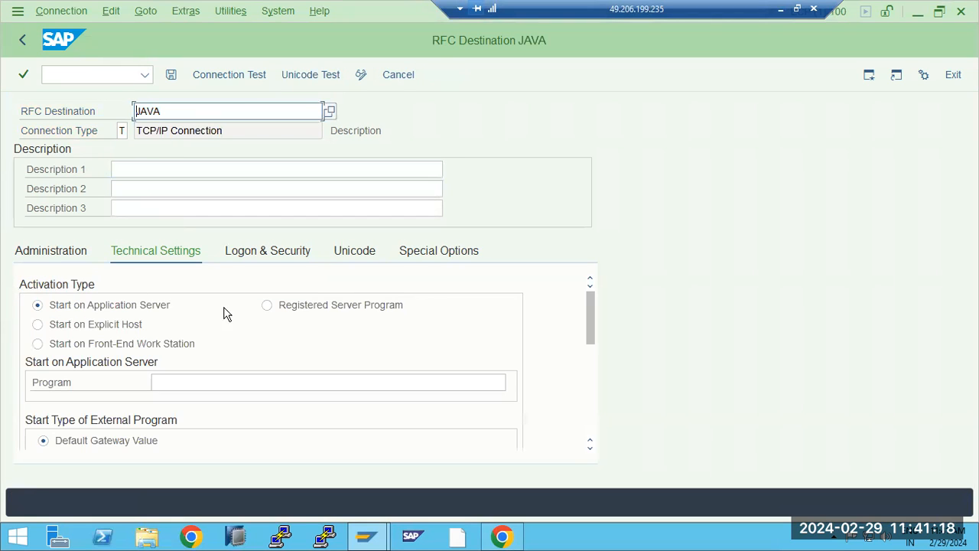
# Step: Set activation to Registered Server Program with Program ID JVI_PROGRAM and copy the ID
pyautogui.click(267, 305)
pyautogui.click(175, 377)
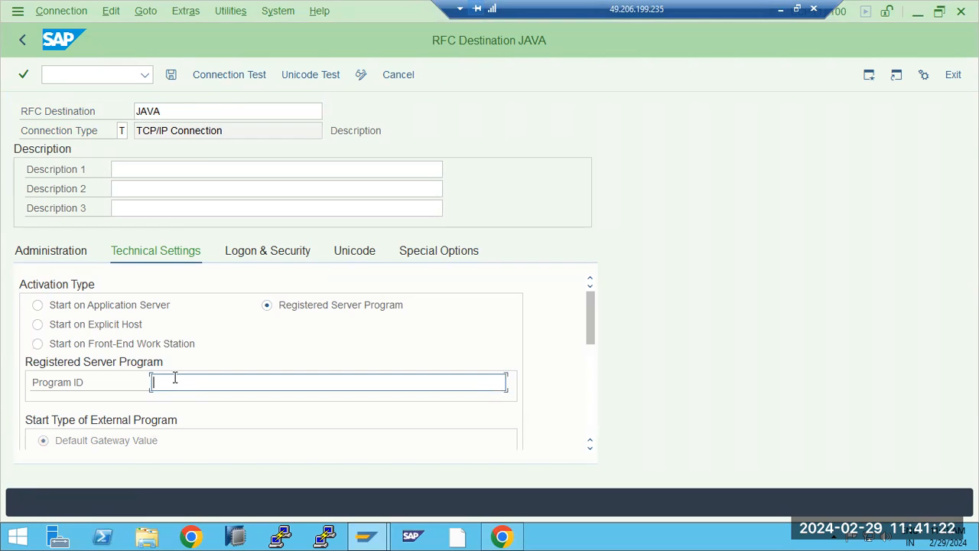
pyautogui.write('JVI_PROGRAM')
pyautogui.hotkey('ctrl', 'a')
pyautogui.hotkey('ctrl', 'c')
pyautogui.hotkey('ctrl', 'v')
pyautogui.hotkey('ctrl', 'a')
pyautogui.hotkey('ctrl', 'v')
pyautogui.scroll(-4, 227, 376)
pyautogui.click(196, 418)
pyautogui.scroll(4, 194, 396)
# Step: Save destination JAVA, run its connection test, and return to the JCo RFC Provider page
pyautogui.click(171, 74)
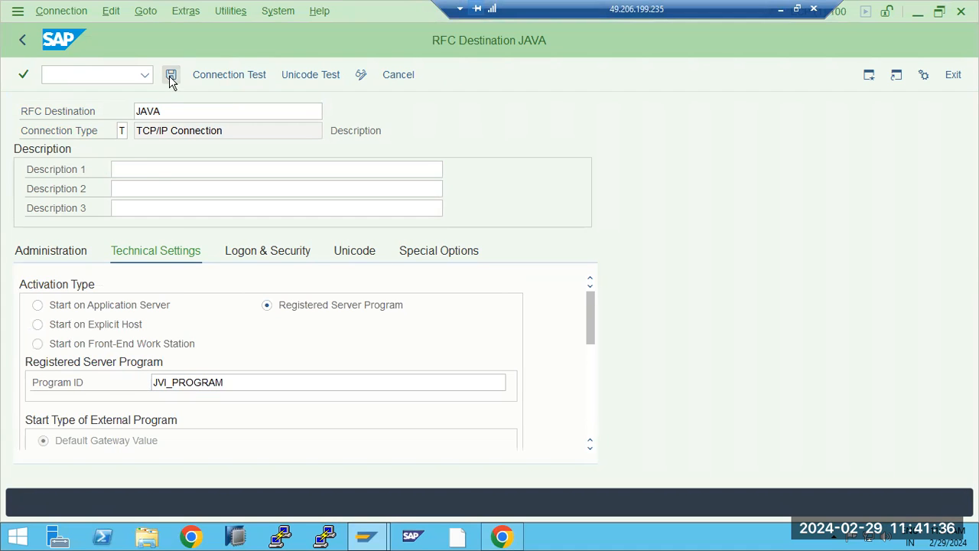
pyautogui.click(224, 74)
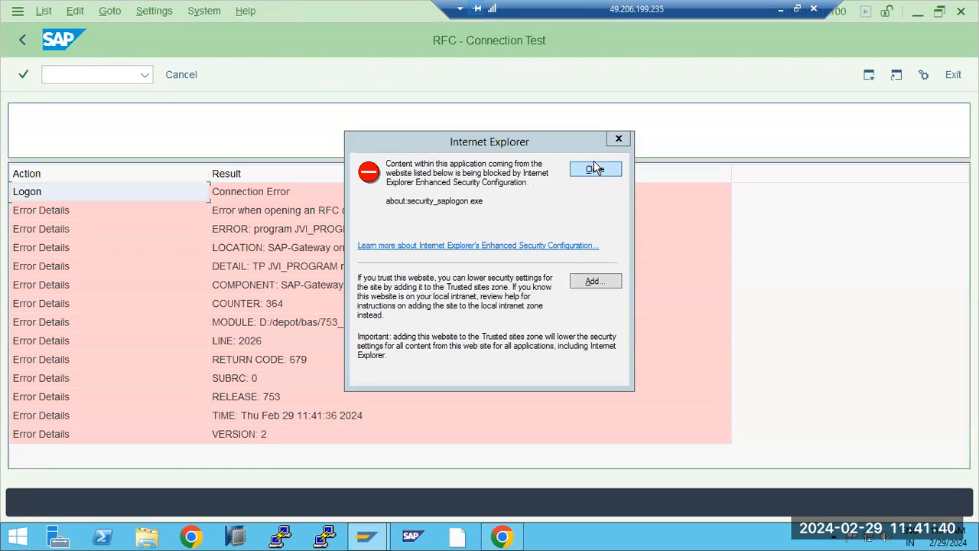
pyautogui.click(595, 169)
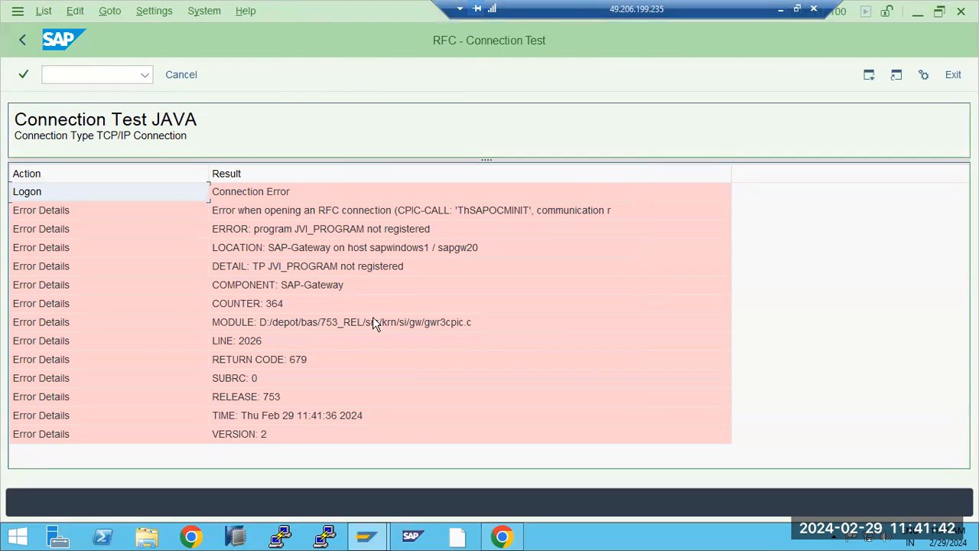
pyautogui.moveTo(375, 534)
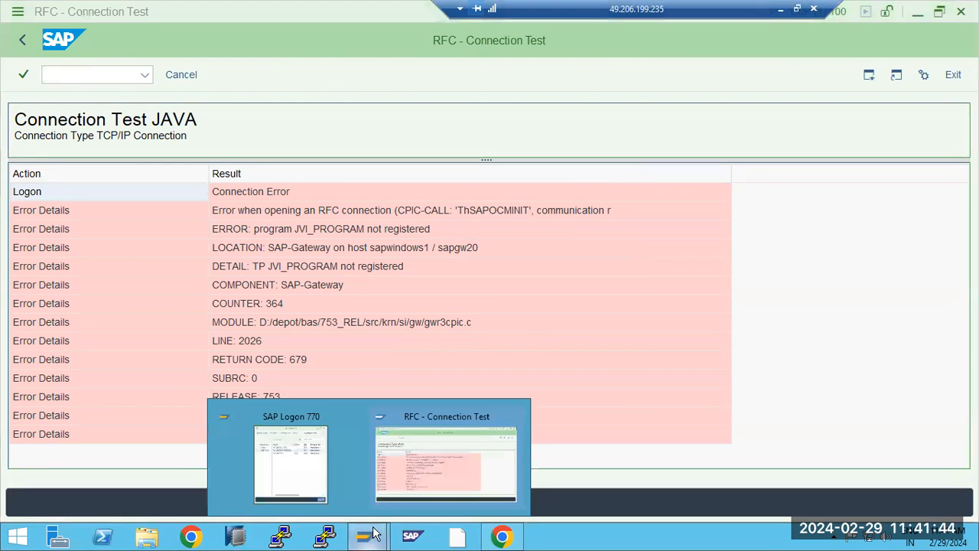
pyautogui.click(502, 536)
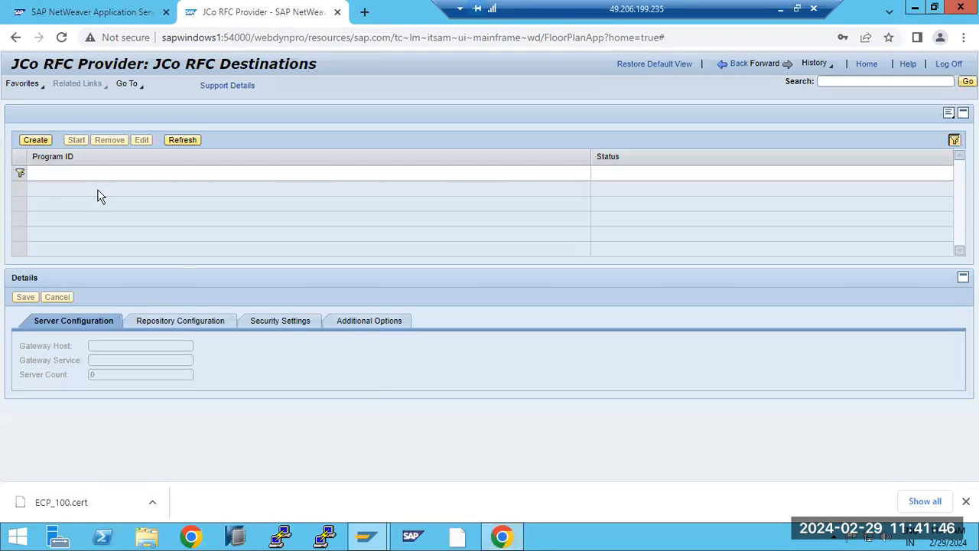
# Step: Begin a JCo RFC destination with Program ID JVI_PROGRAM, gateway host sapwindows1, service sapgw, then open SAP MMC
pyautogui.click(35, 140)
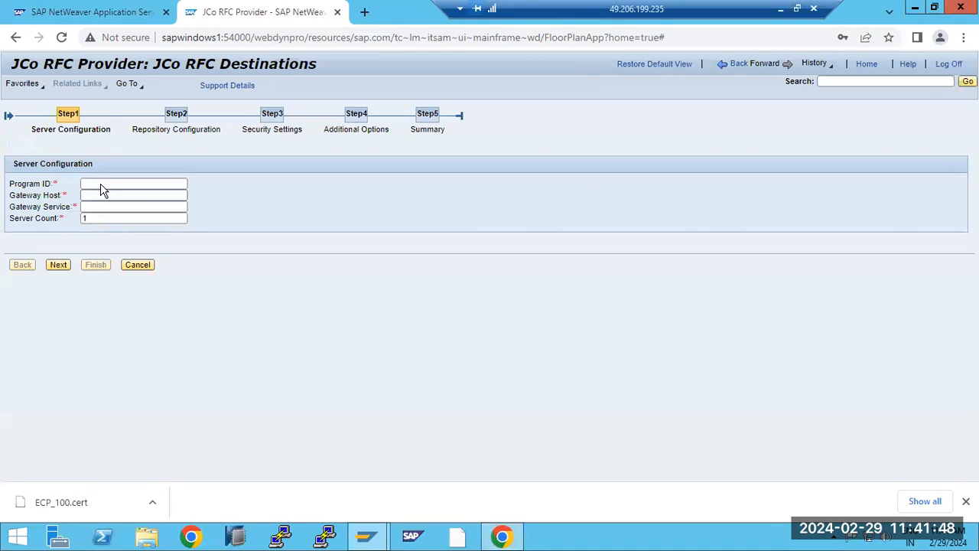
pyautogui.click(100, 184)
pyautogui.hotkey('ctrl', 'v')
pyautogui.click(102, 197)
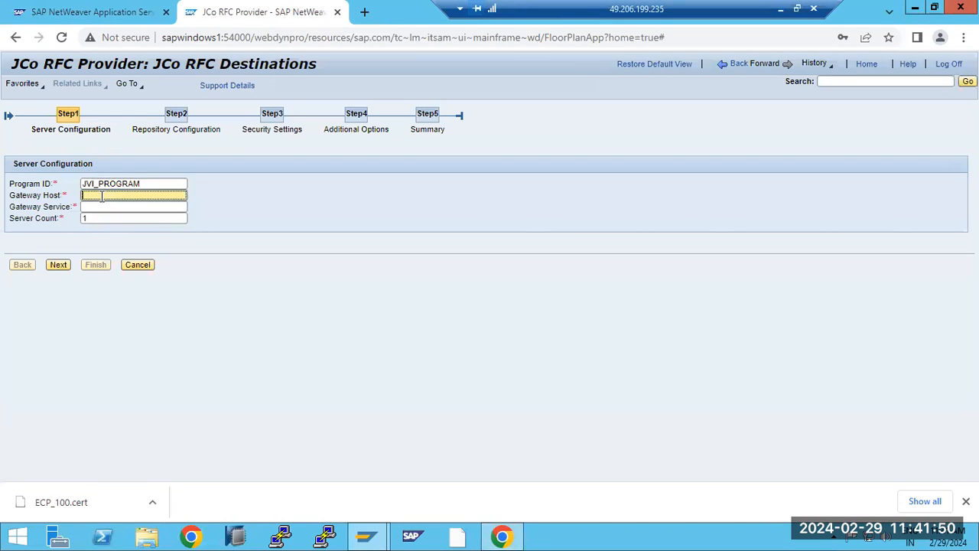
pyautogui.write('sapwindows1')
pyautogui.press('Tab')
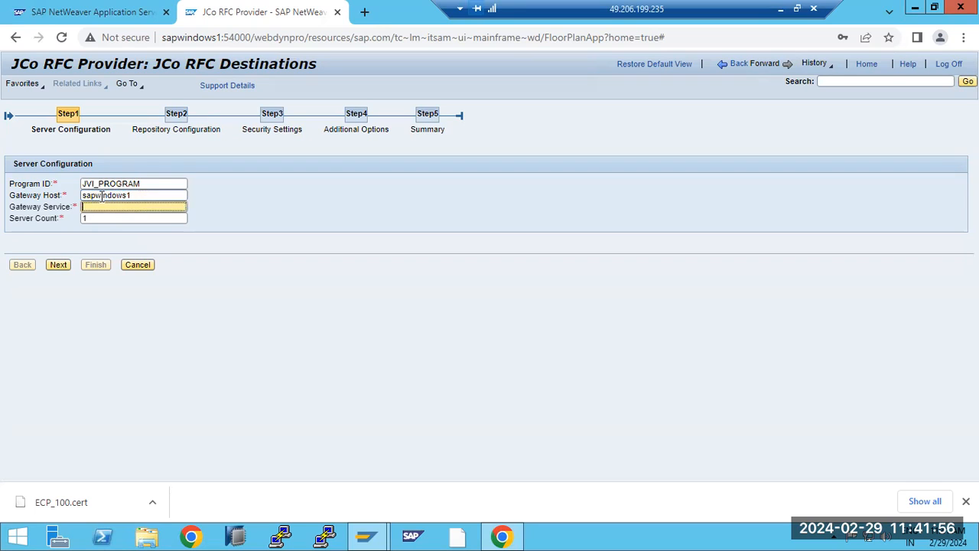
pyautogui.write('sapgw')
pyautogui.click(413, 535)
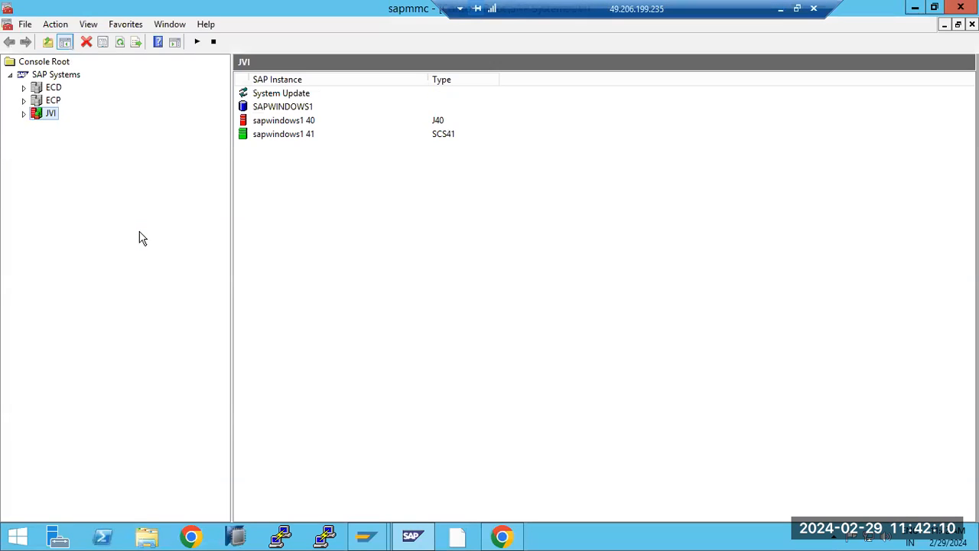
# Step: Verify instance sapwindows1 20's gateway process gwrd is running, then return to the browser
pyautogui.click(24, 100)
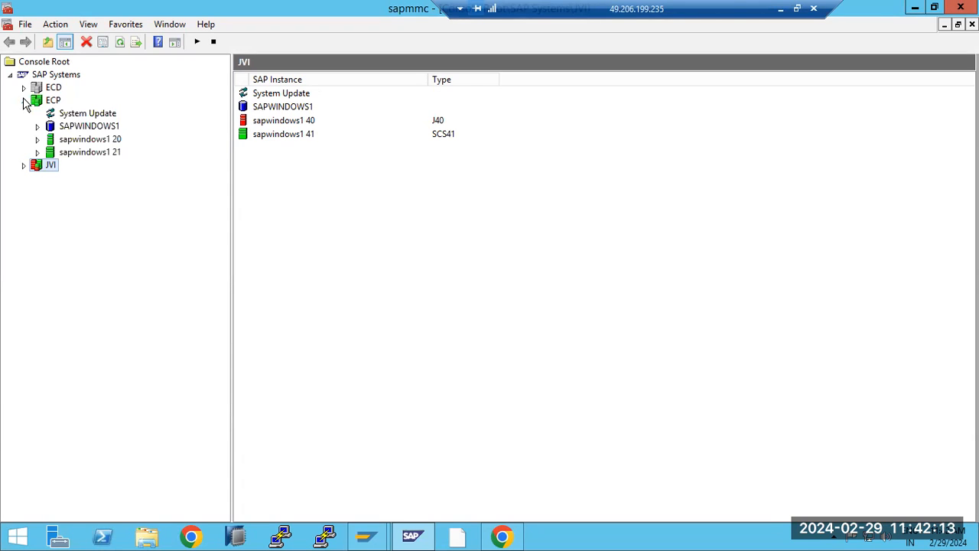
pyautogui.click(38, 139)
pyautogui.click(84, 152)
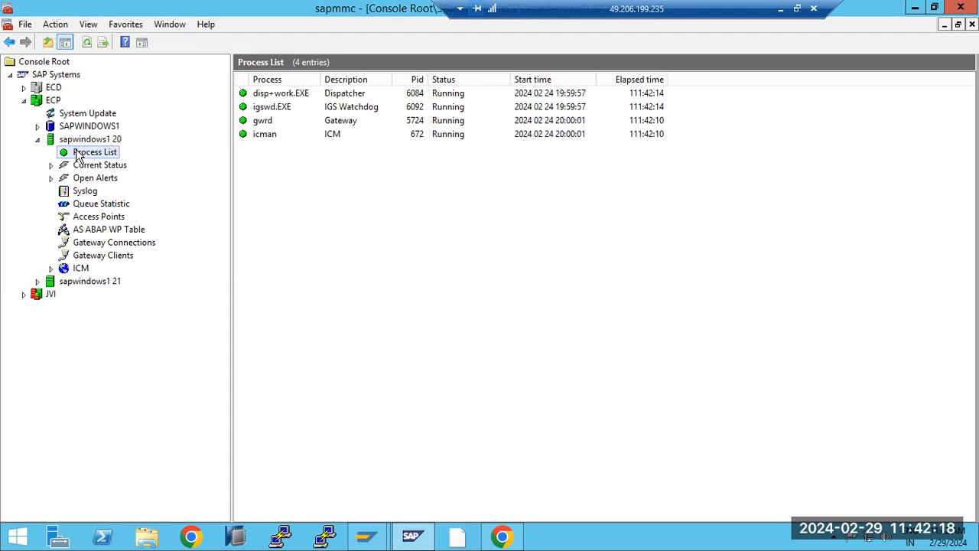
pyautogui.click(380, 123)
pyautogui.click(503, 536)
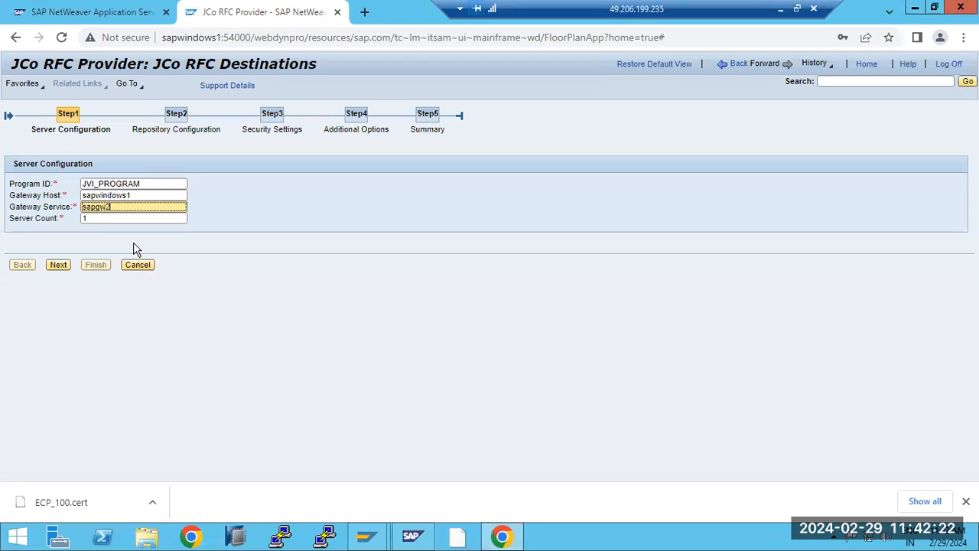
# Step: Finish the JVI_PROGRAM JCo server with repository destination ECP, then try starting it twice
pyautogui.click(54, 266)
pyautogui.click(114, 192)
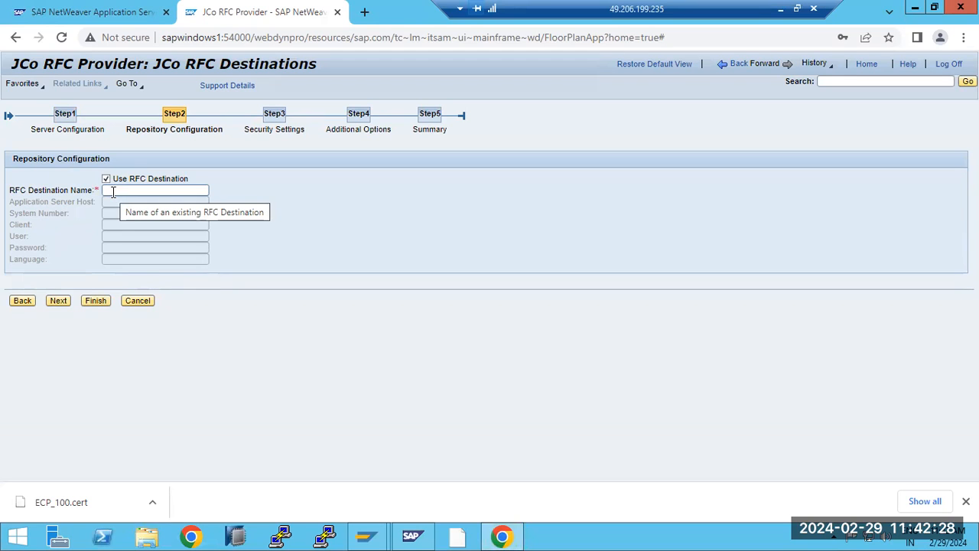
pyautogui.click(114, 192)
pyautogui.write('ECP')
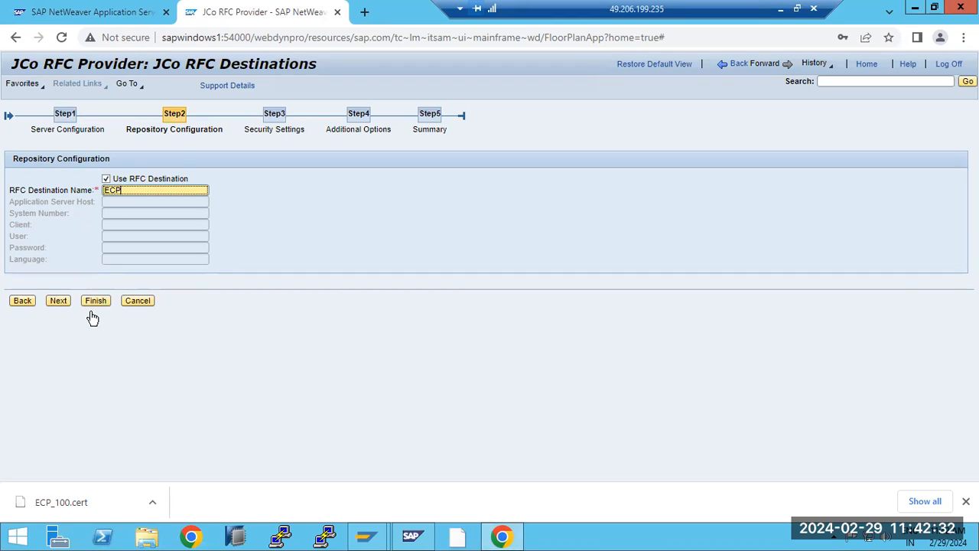
pyautogui.click(55, 303)
pyautogui.click(91, 269)
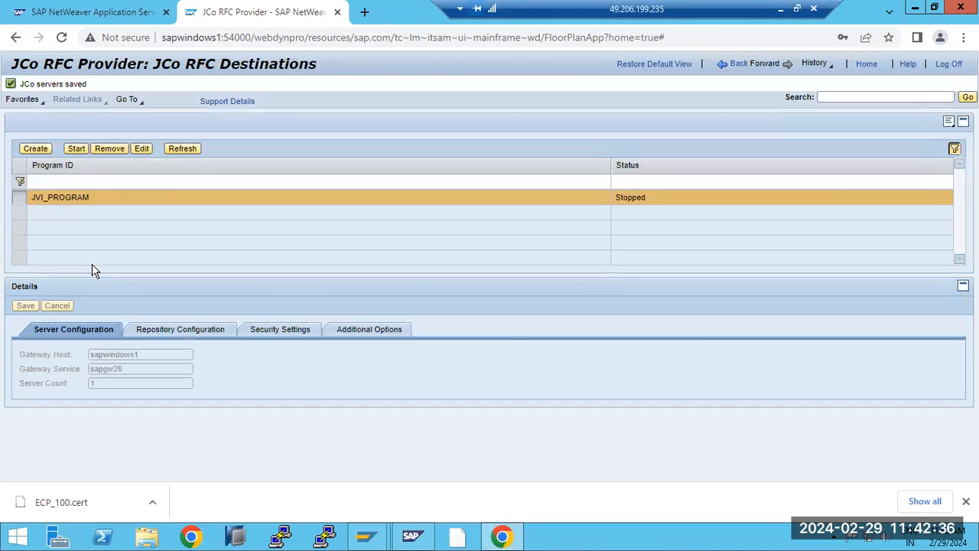
pyautogui.click(77, 148)
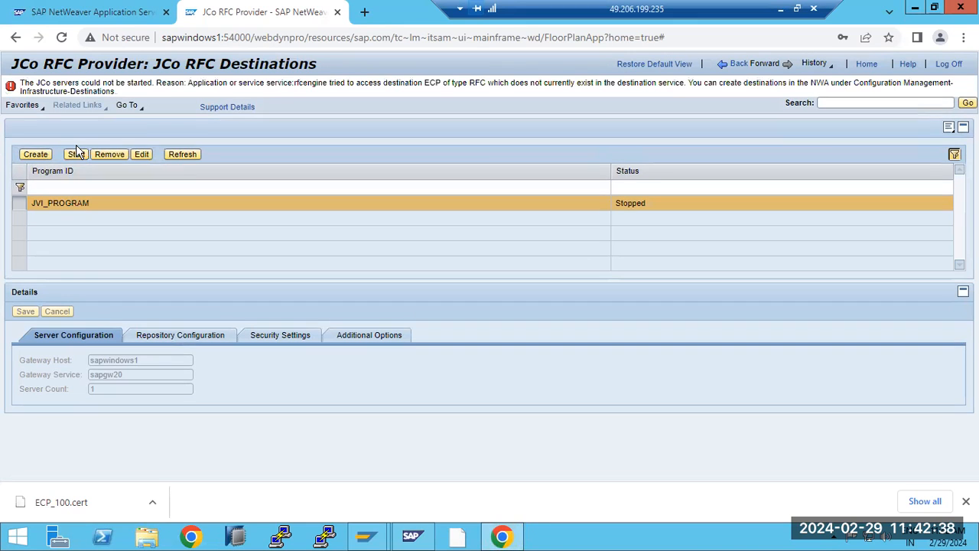
pyautogui.click(78, 152)
# Step: Go from NWA home to Destinations, inspect the ECP destination, and launch the Destination Wizard
pyautogui.click(121, 11)
pyautogui.click(43, 174)
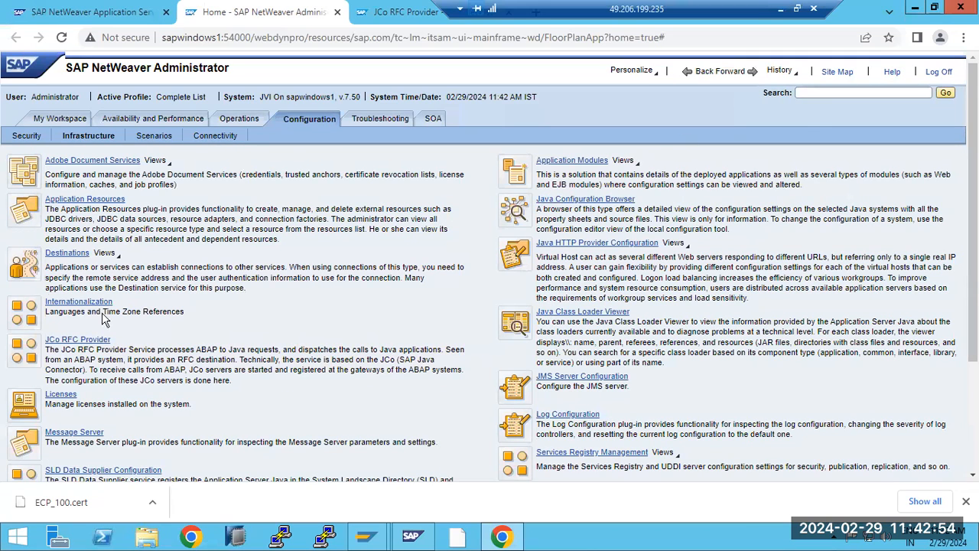
pyautogui.click(55, 257)
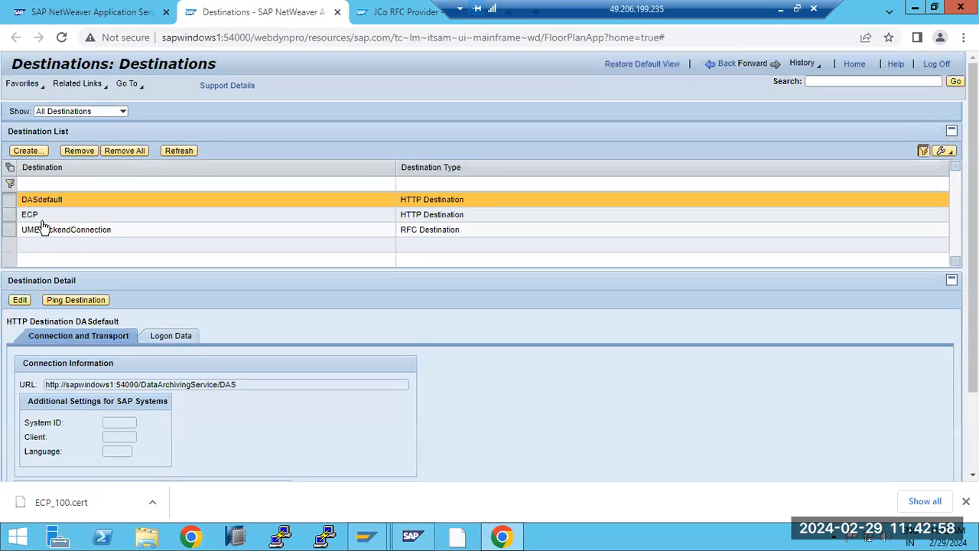
pyautogui.click(37, 216)
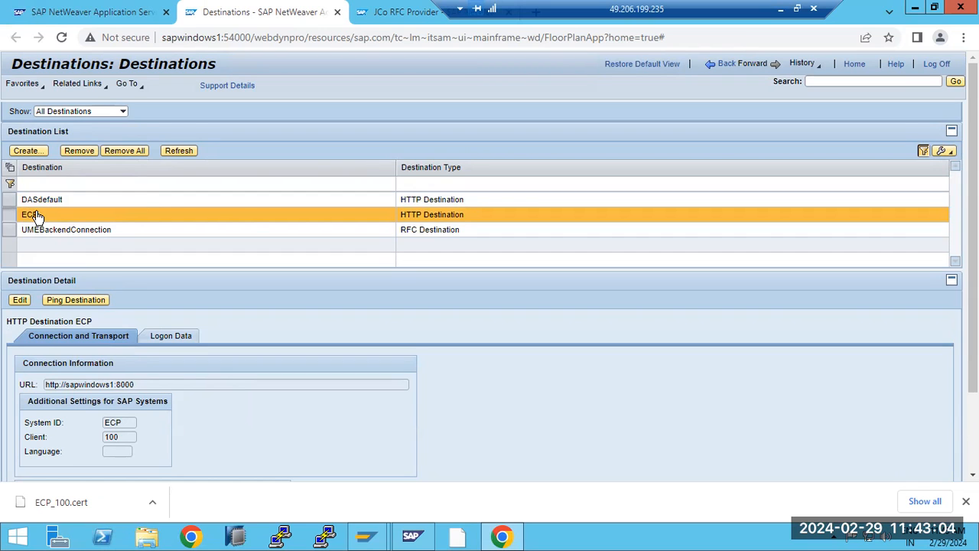
pyautogui.click(26, 151)
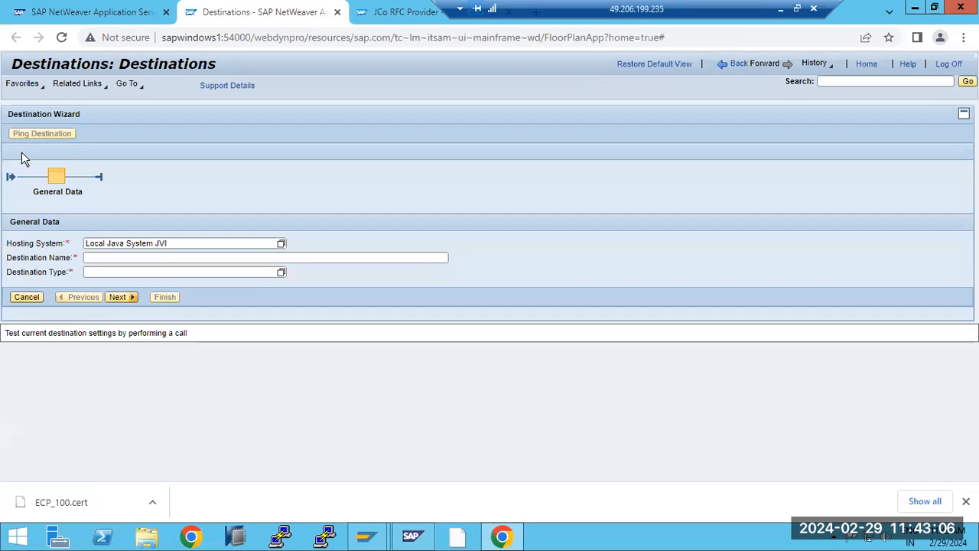
# Step: Name the new destination ECPRFC and make it an RFC destination
pyautogui.click(109, 257)
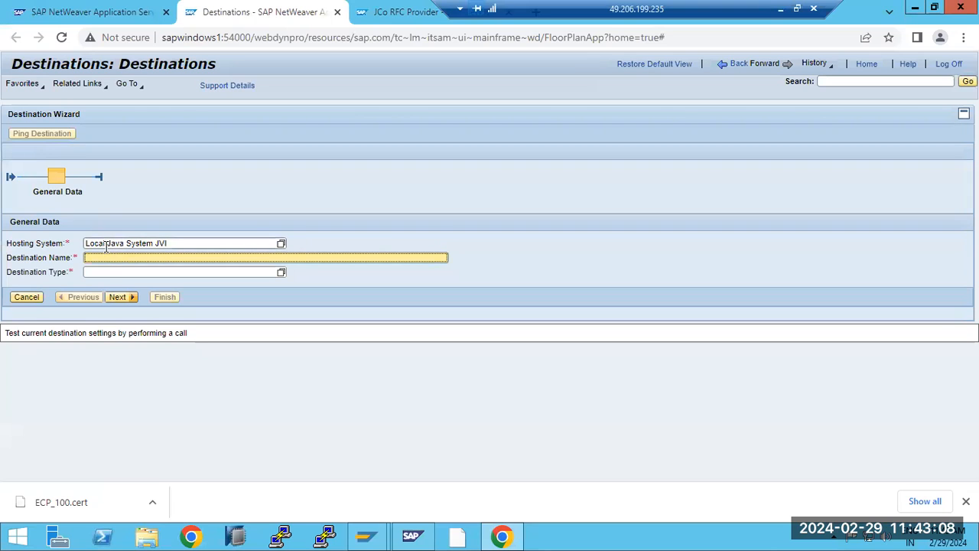
pyautogui.write('ECPRFC')
pyautogui.click(281, 274)
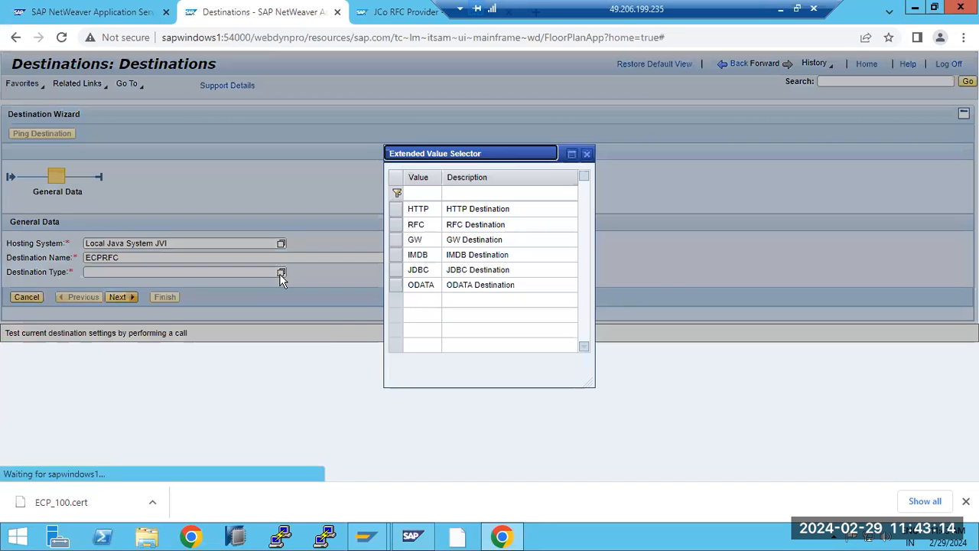
pyautogui.click(416, 224)
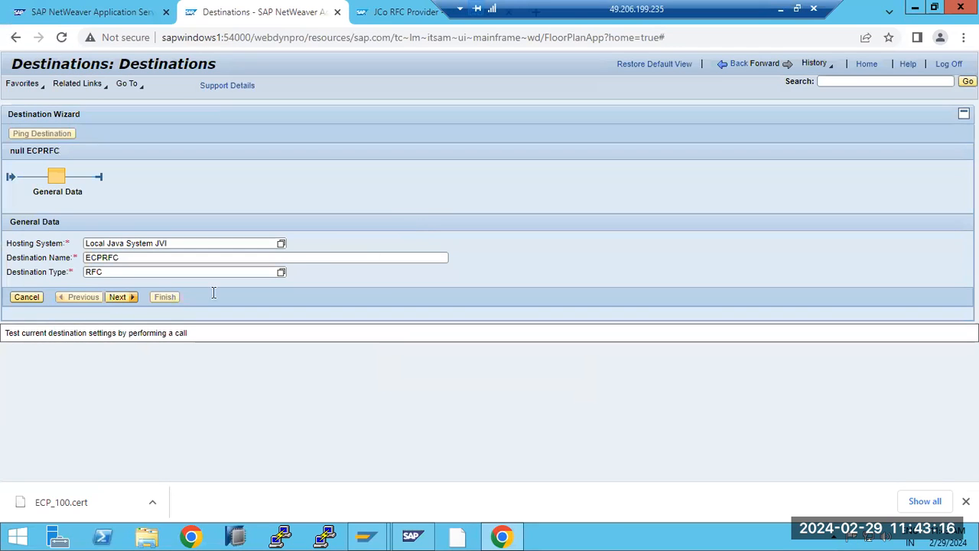
# Step: Disable load balancing and target host sapwindows1, system number 20, system ID ECP
pyautogui.click(119, 297)
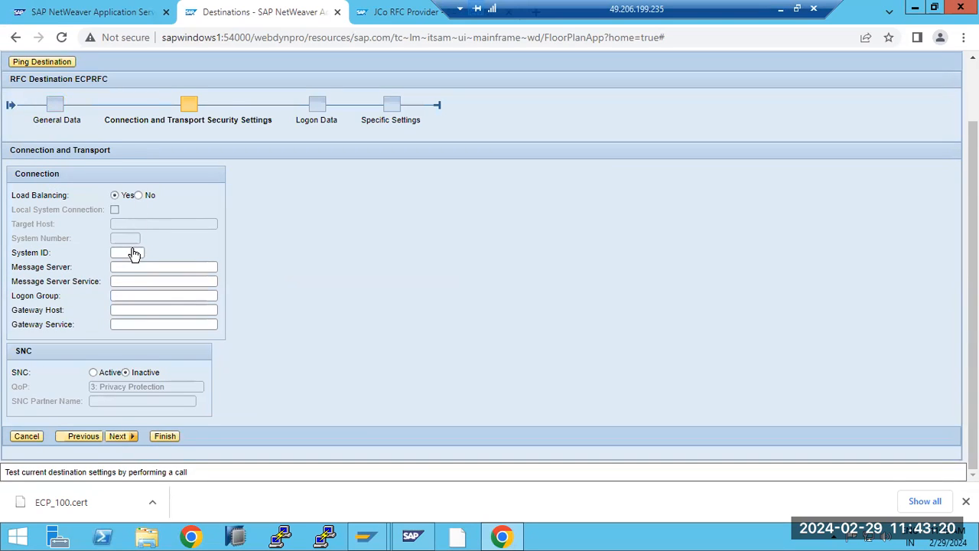
pyautogui.click(139, 195)
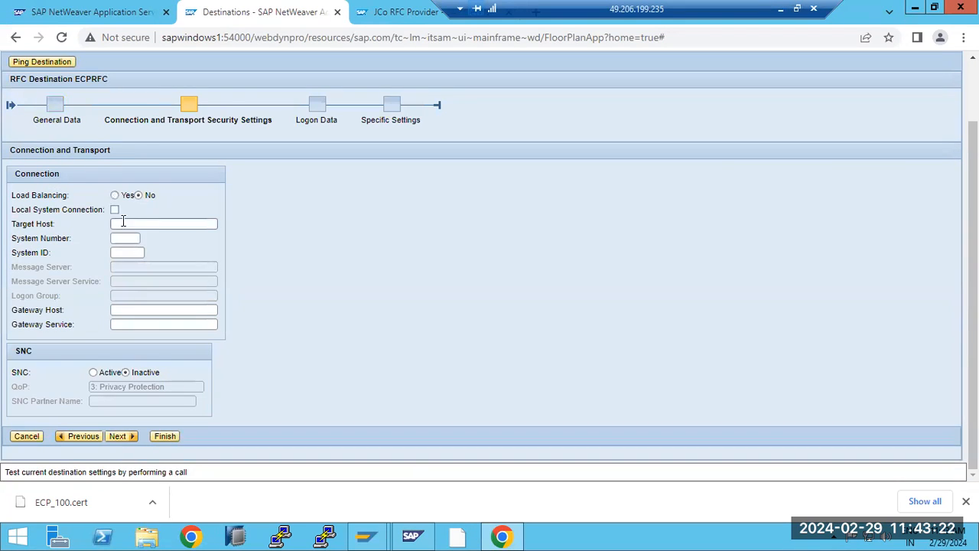
pyautogui.click(118, 222)
pyautogui.write('sapwindows1')
pyautogui.click(116, 239)
pyautogui.write('20')
pyautogui.press('Tab')
pyautogui.write('E')
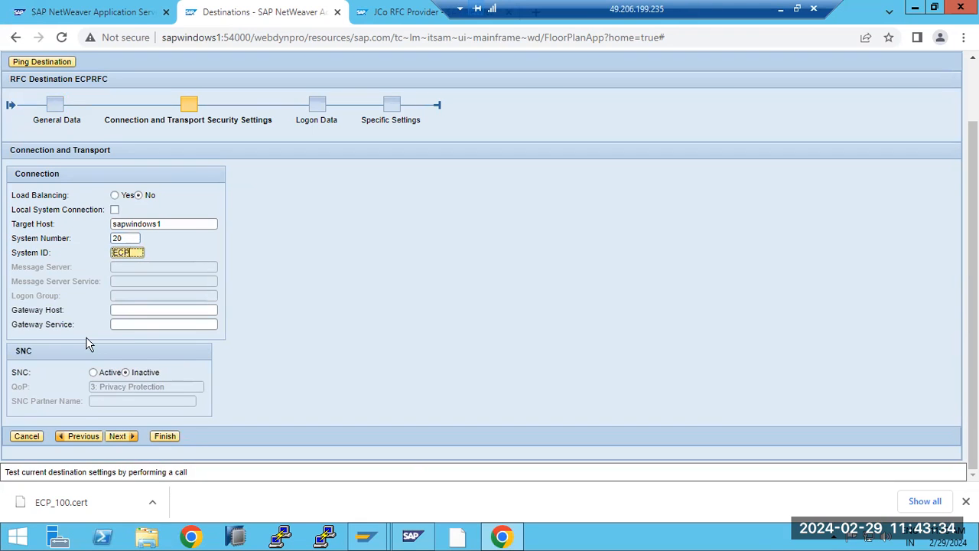
pyautogui.click(116, 435)
pyautogui.click(80, 279)
# Step: Enter logon data: language EN, client 100, the technical user and its password
pyautogui.write('E')
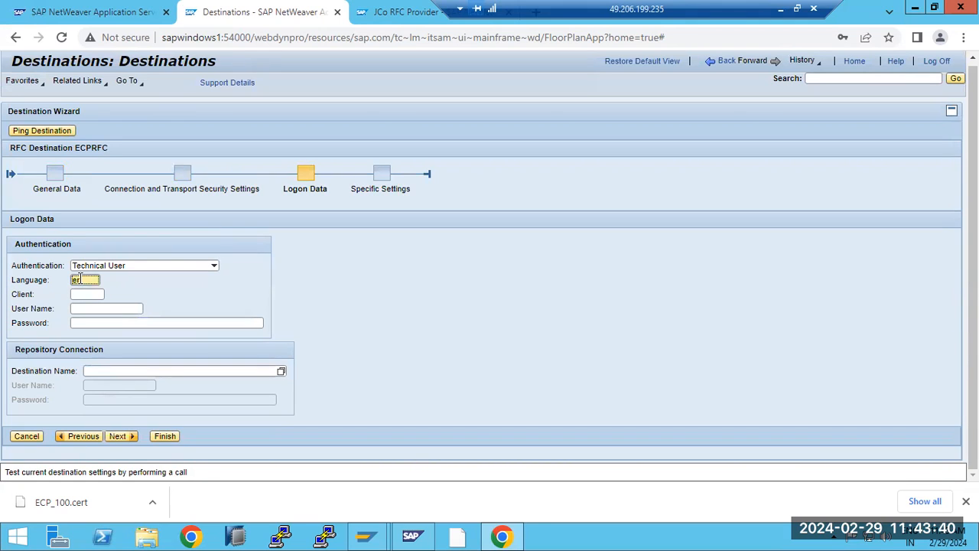
pyautogui.press('Tab')
pyautogui.write('100')
pyautogui.press('Tab')
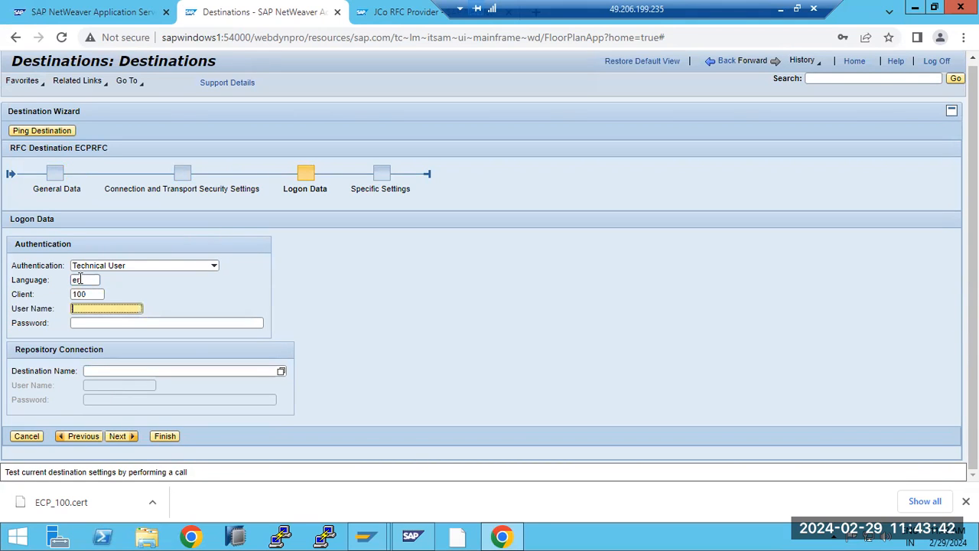
pyautogui.write('BASIS')
pyautogui.press('Tab')
pyautogui.write('••••')
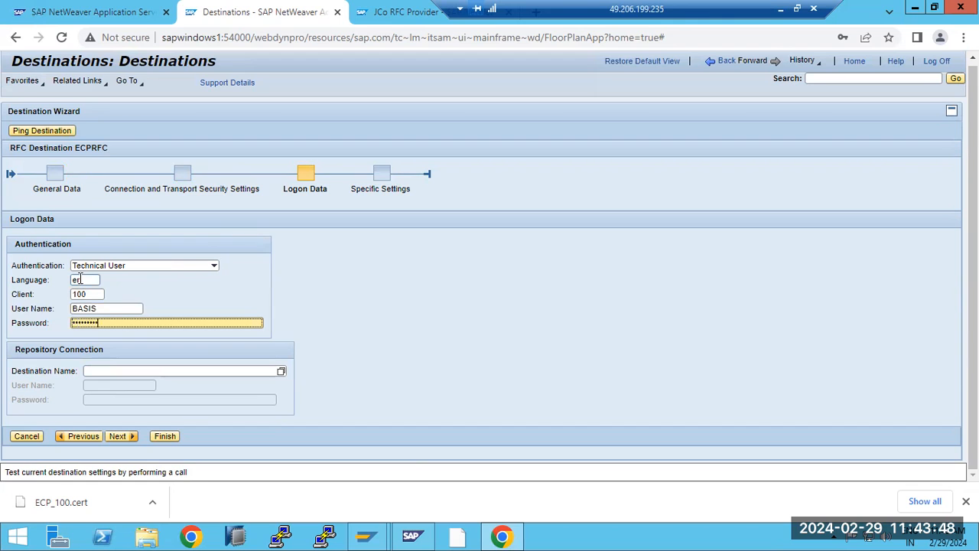
# Step: Finish creating ECPRFC, ping it successfully, and decline saving the browser password
pyautogui.click(119, 436)
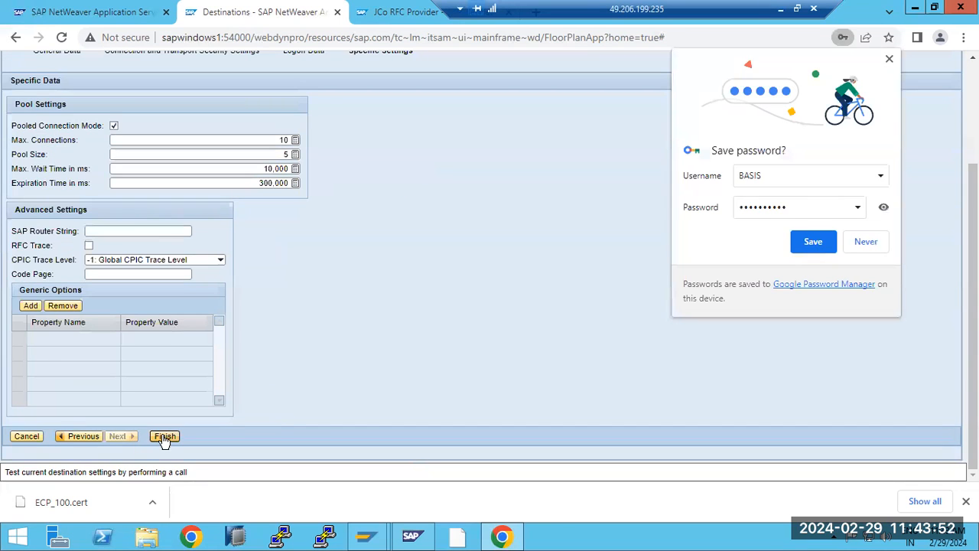
pyautogui.click(164, 436)
pyautogui.click(75, 167)
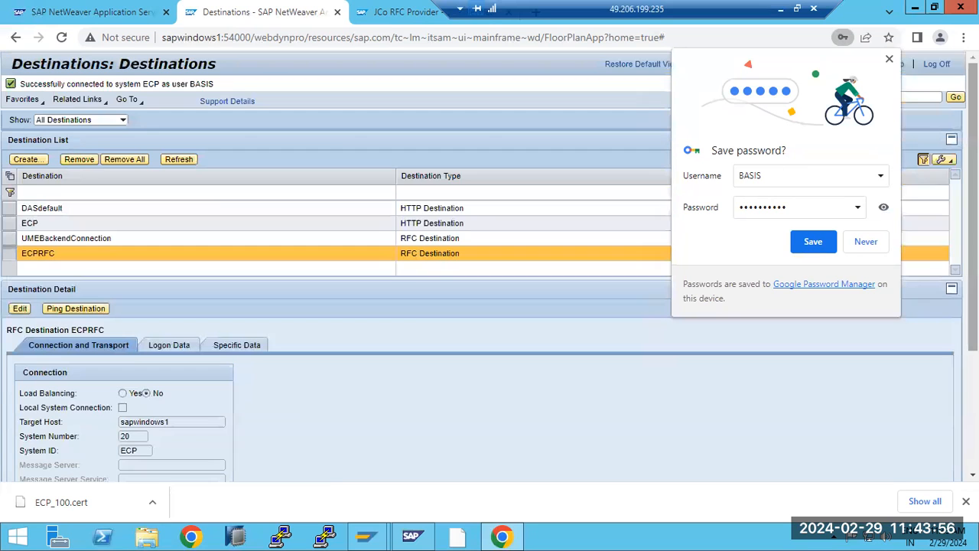
pyautogui.click(865, 241)
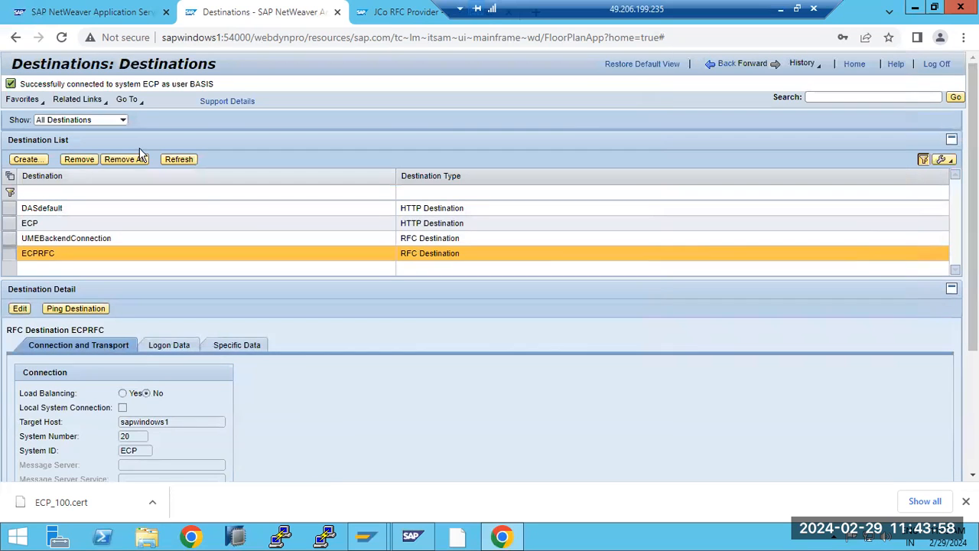
# Step: Change JVI_PROGRAM's repository destination from ECP to ECPRFC and save the server
pyautogui.click(396, 12)
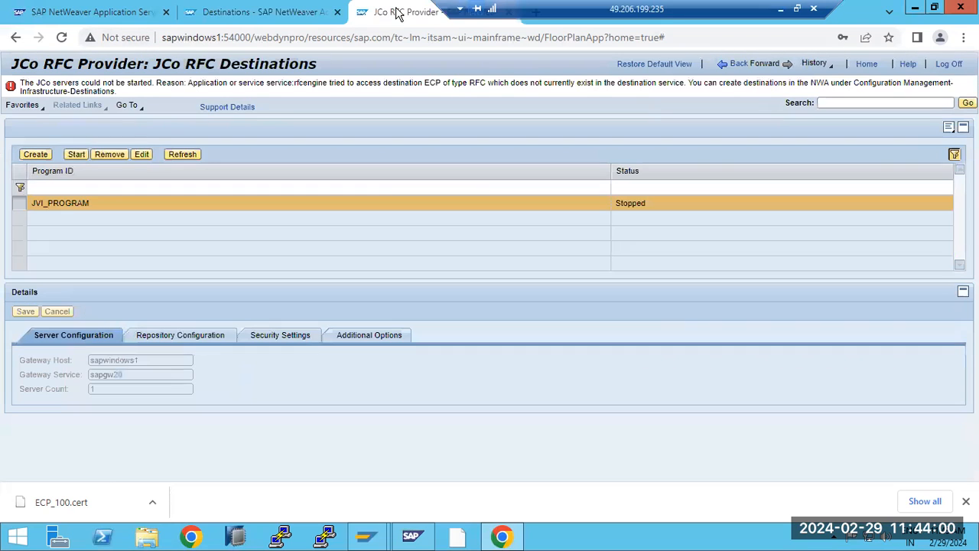
pyautogui.click(141, 156)
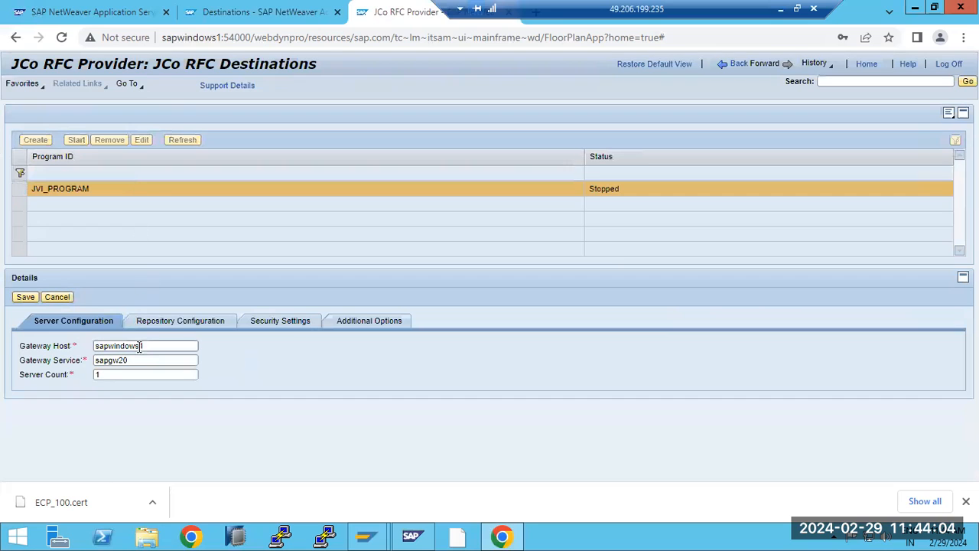
pyautogui.click(154, 324)
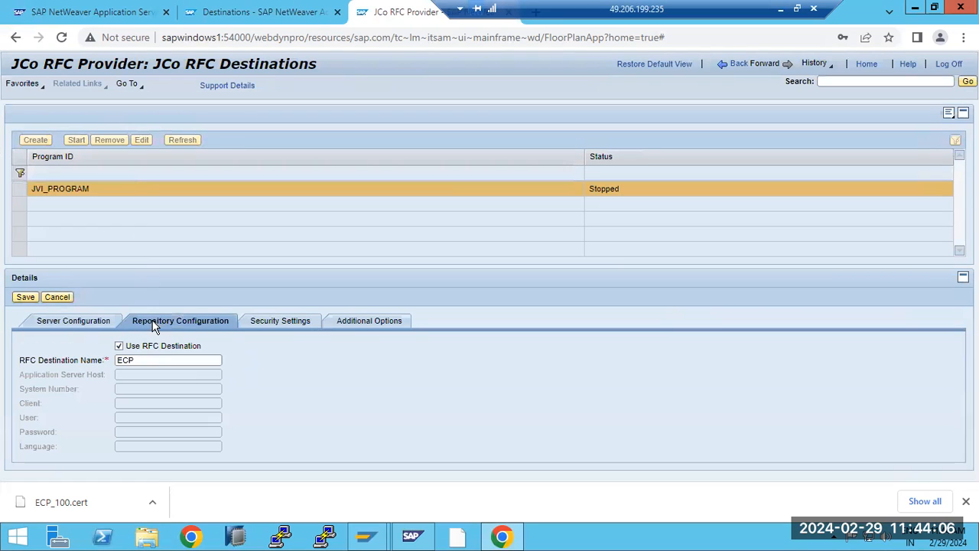
pyautogui.doubleClick(150, 358)
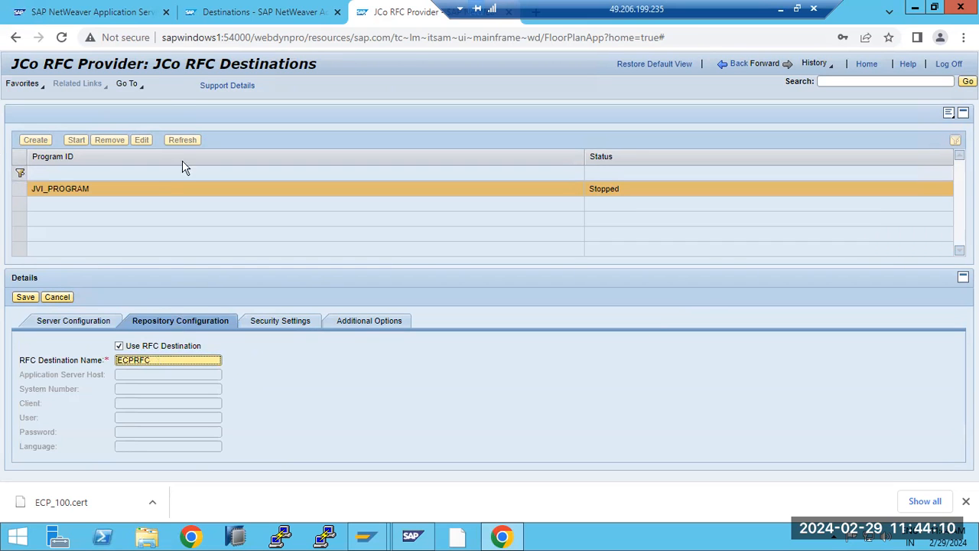
pyautogui.hotkey('ctrl', 'shift', 'Tab')
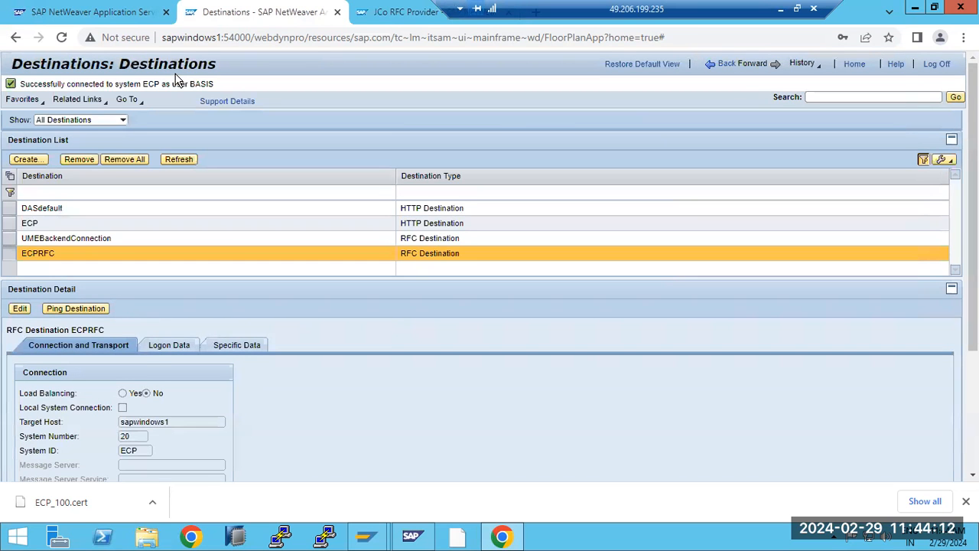
pyautogui.hotkey('ctrl', 'Tab')
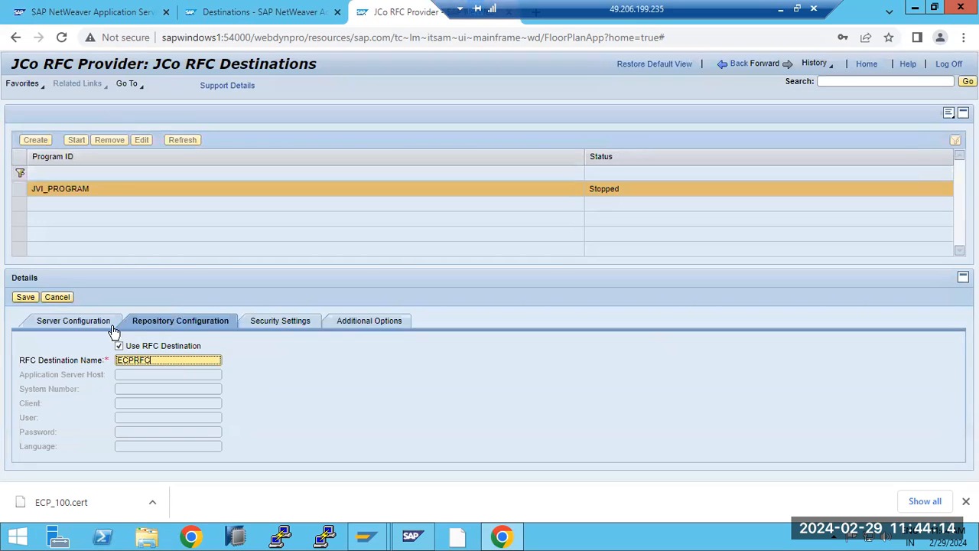
pyautogui.click(24, 298)
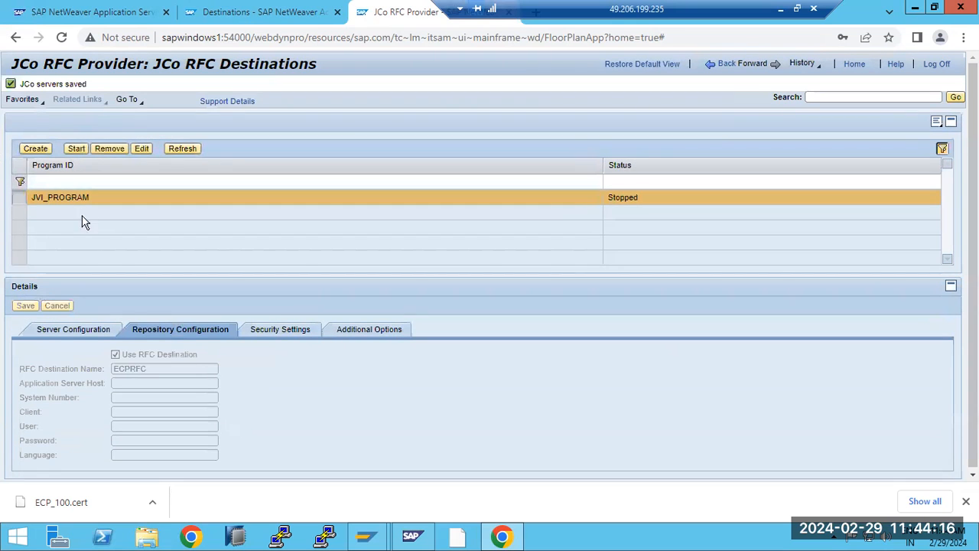
# Step: Retry starting JVI_PROGRAM, then review its server, repository and security settings
pyautogui.click(77, 149)
pyautogui.click(77, 149)
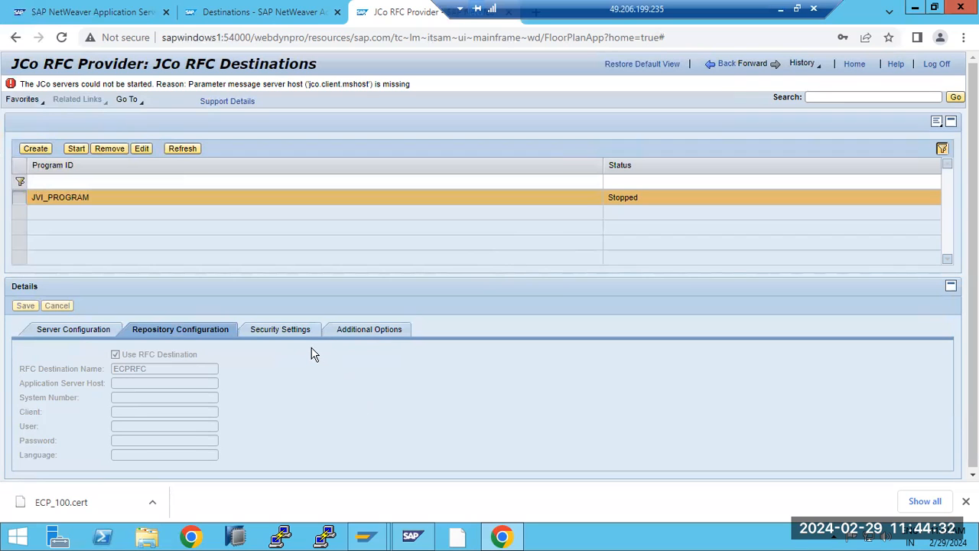
pyautogui.click(90, 330)
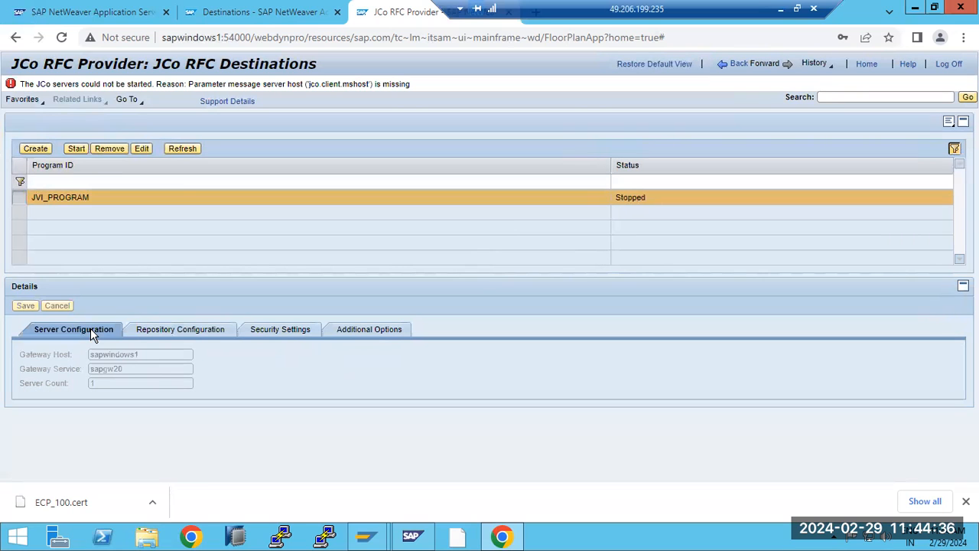
pyautogui.click(184, 329)
pyautogui.click(269, 332)
pyautogui.click(236, 13)
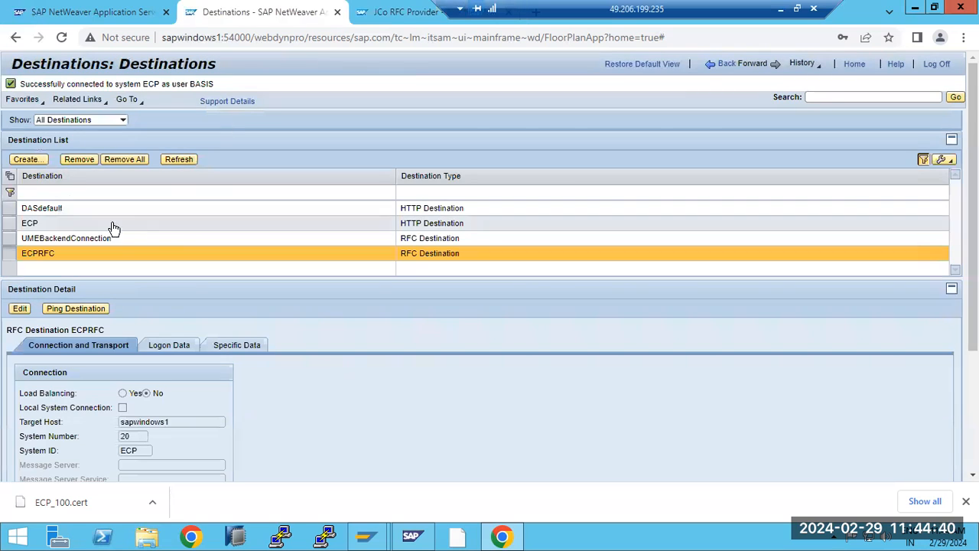
# Step: Give ECPRFC gateway sapwindows1/sapgw20 and Local System Connection, then save and ping it
pyautogui.click(19, 309)
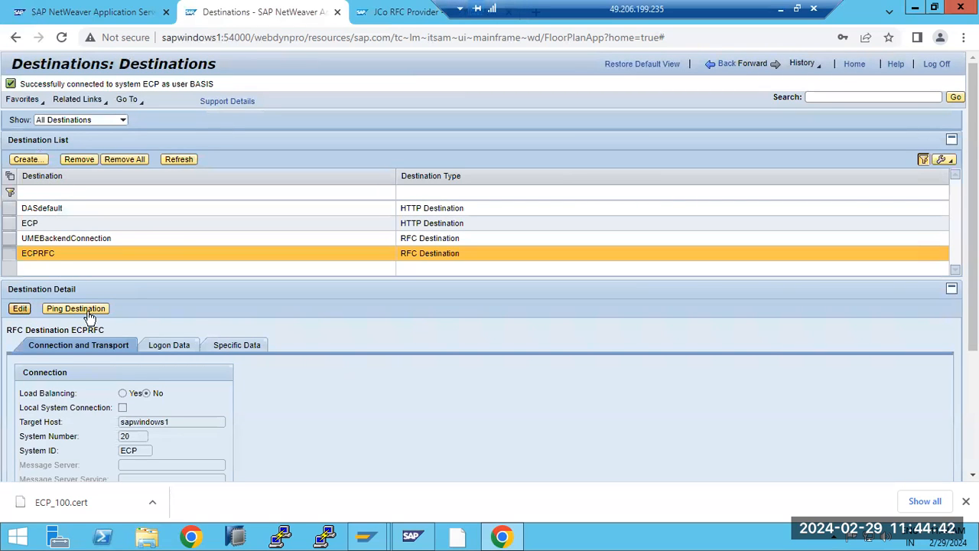
pyautogui.scroll(-2, 229, 363)
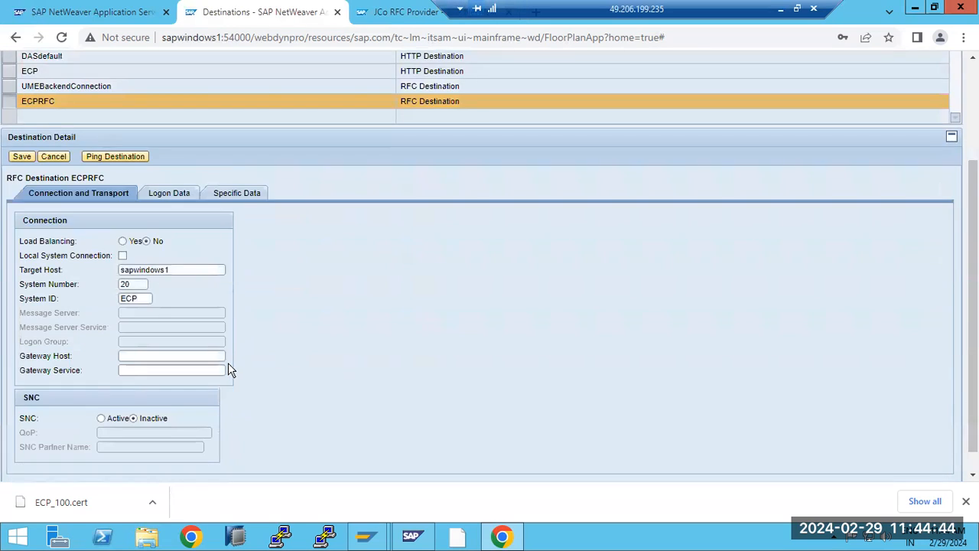
pyautogui.click(135, 354)
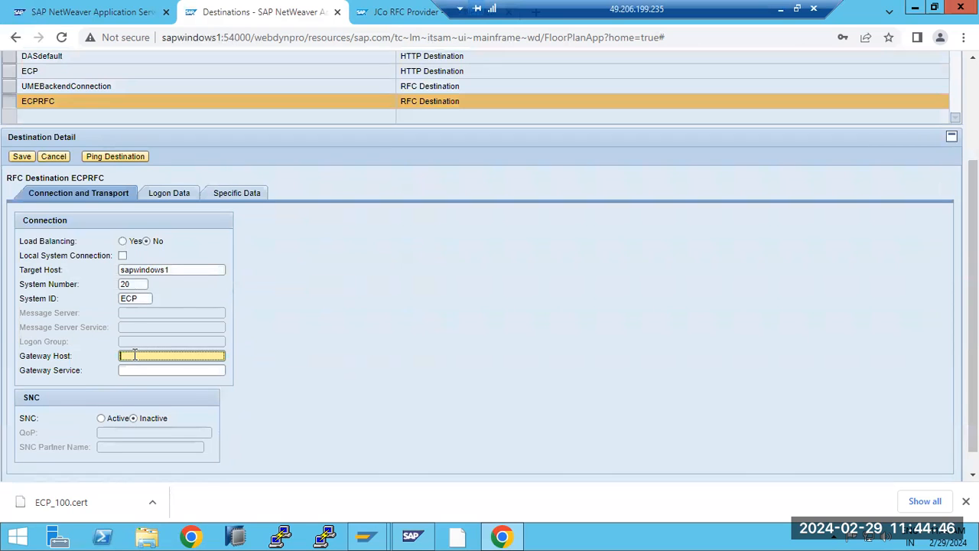
pyautogui.write('sapwindows1')
pyautogui.press('Tab')
pyautogui.write('sapgw20')
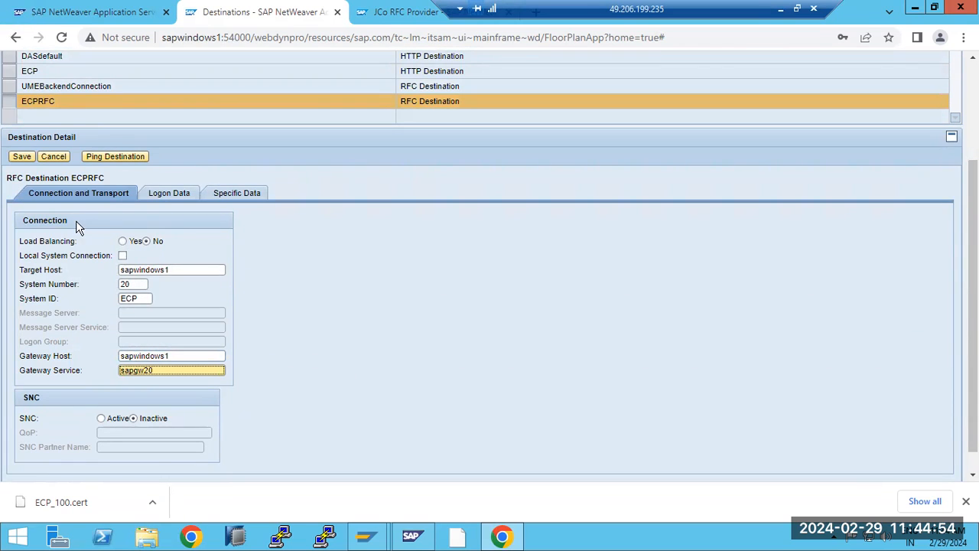
pyautogui.click(123, 255)
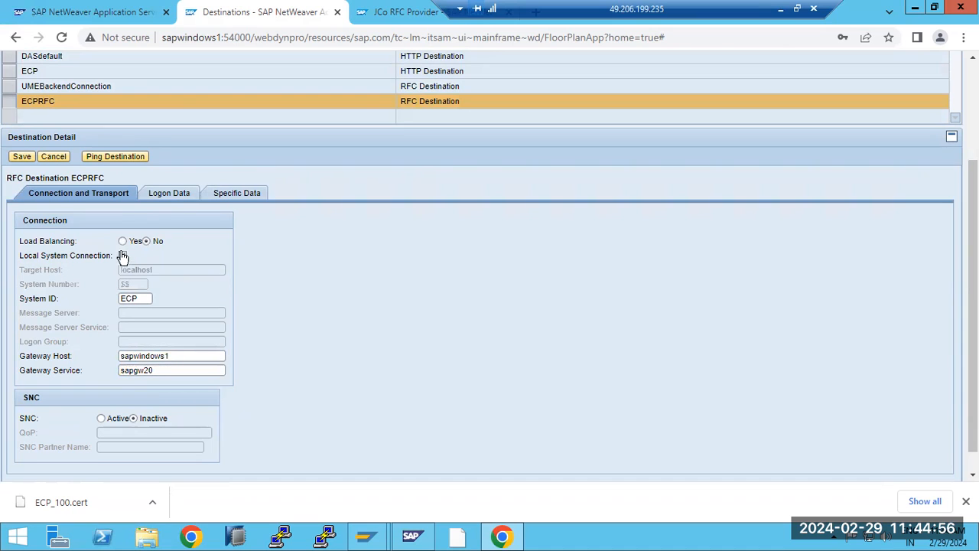
pyautogui.click(21, 157)
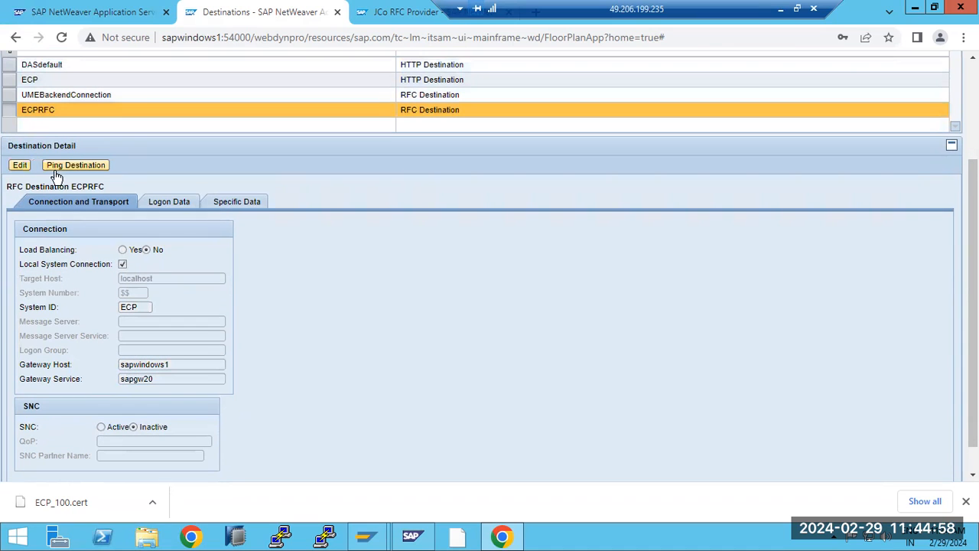
pyautogui.click(83, 167)
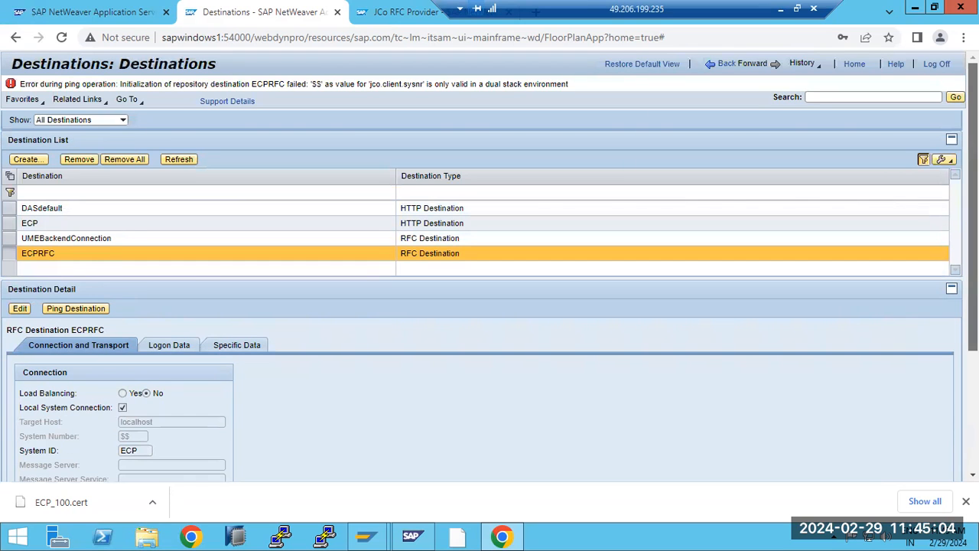
# Step: Untick Local System Connection and set target host sapwindows1, system number 20
pyautogui.scroll(-3, 942, 199)
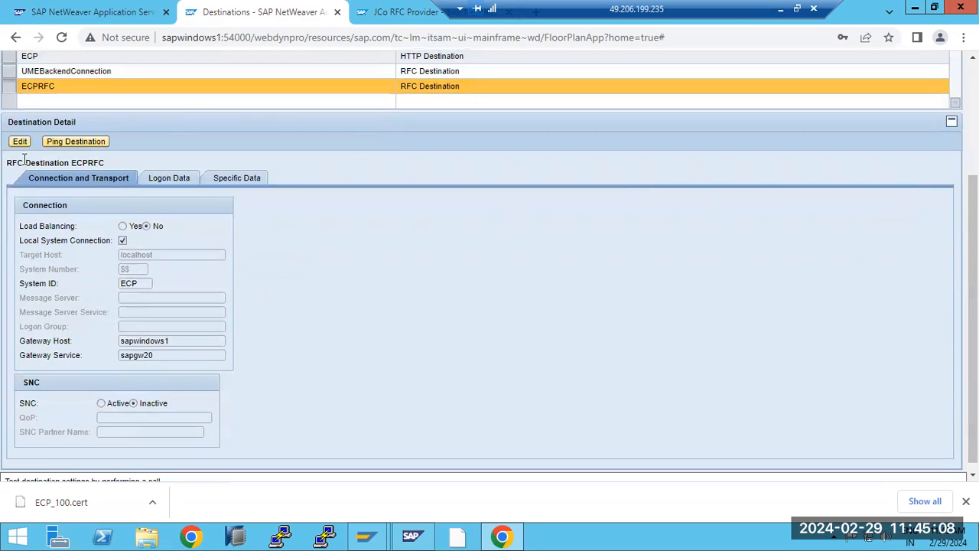
pyautogui.click(20, 142)
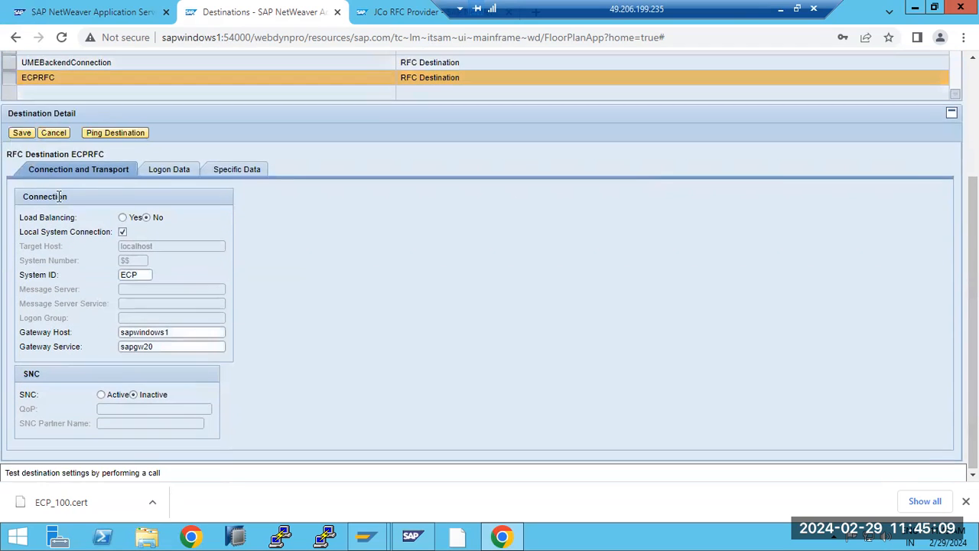
pyautogui.click(122, 231)
pyautogui.click(151, 245)
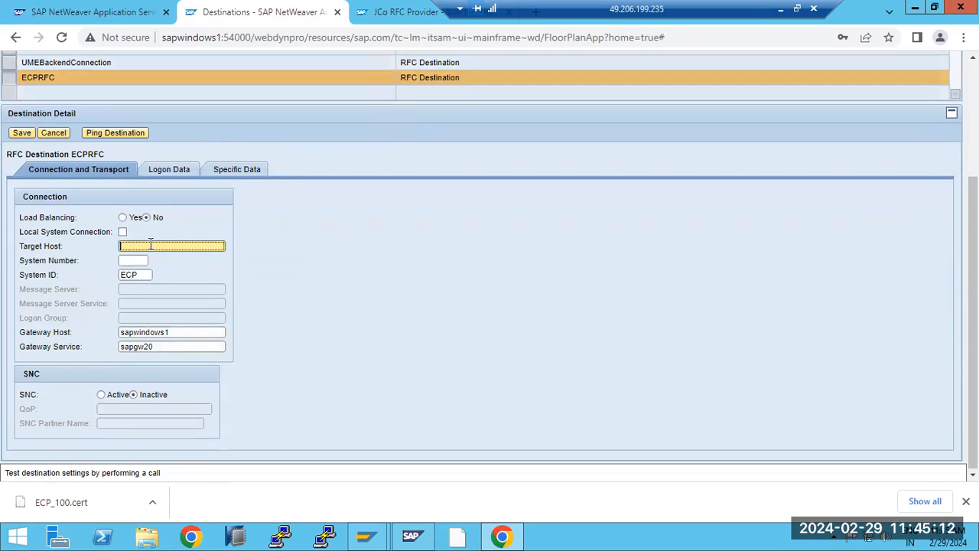
pyautogui.write('sapwindows1')
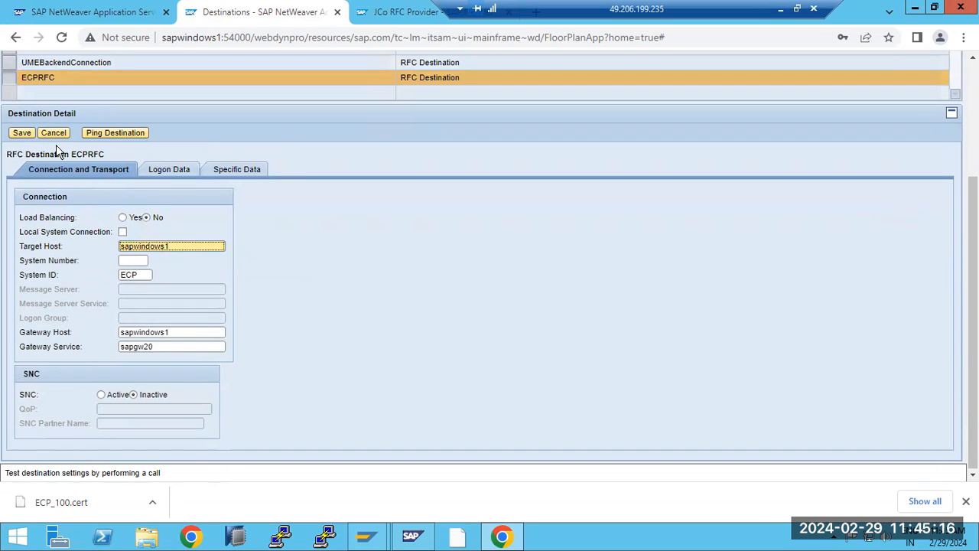
pyautogui.click(124, 260)
pyautogui.write('20')
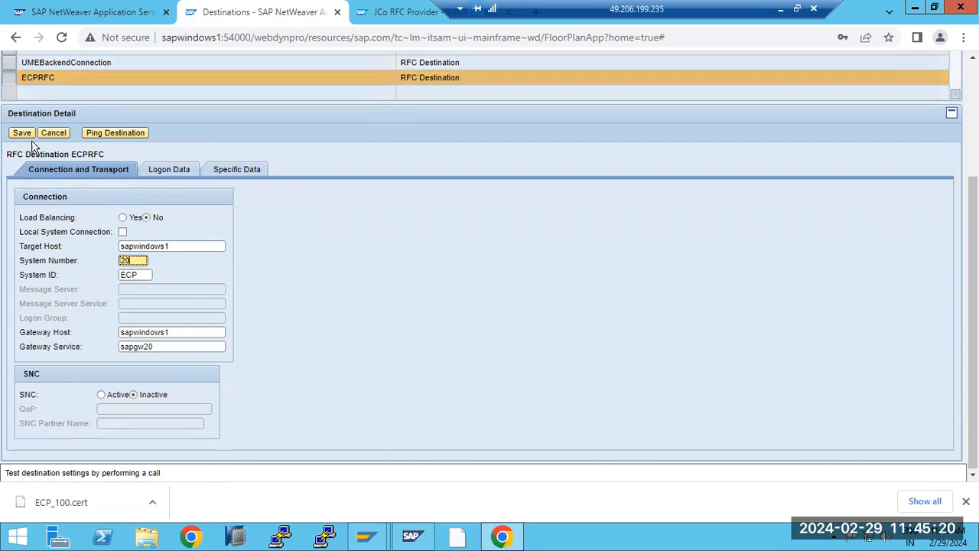
# Step: Save and ping ECPRFC successfully, then refresh the JCo RFC destinations list
pyautogui.click(21, 135)
pyautogui.click(64, 145)
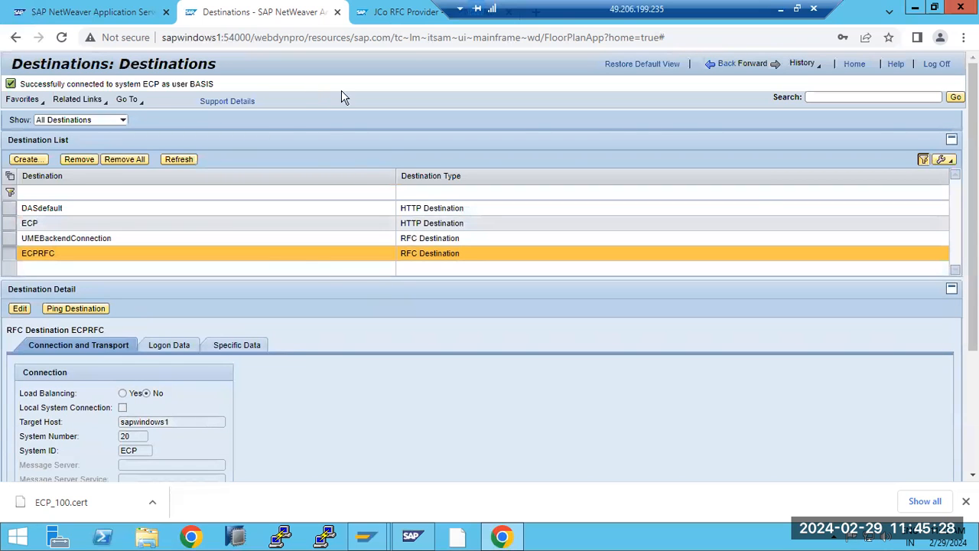
pyautogui.hotkey('ctrl', 'Tab')
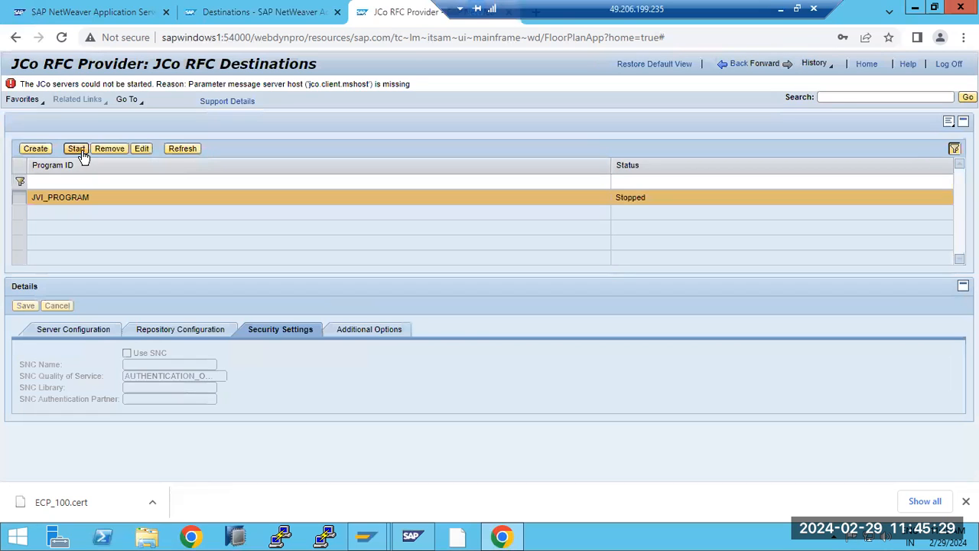
pyautogui.click(182, 146)
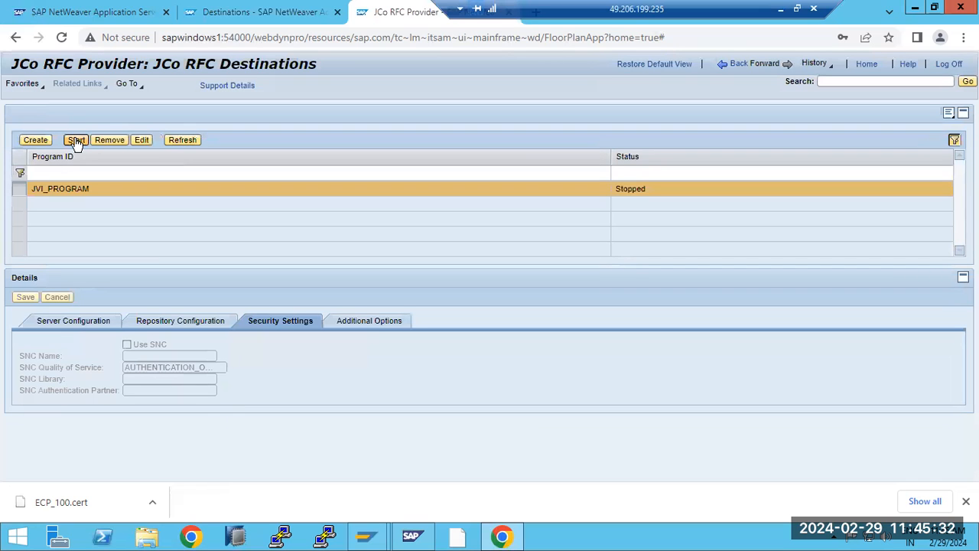
# Step: Rerun the JAVA destination's connection test in SAP GUI, dismiss the warning, and go back
pyautogui.moveTo(365, 536)
pyautogui.click(420, 469)
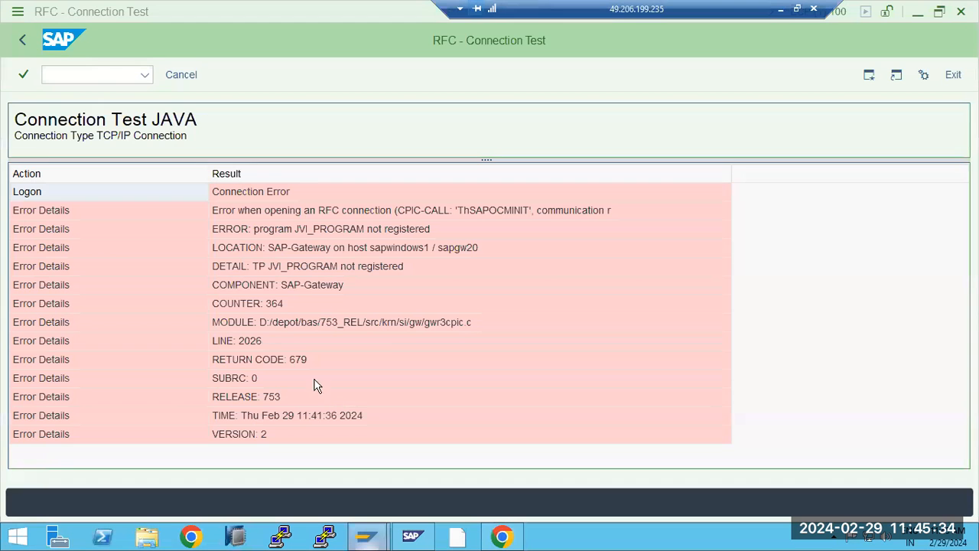
pyautogui.click(22, 41)
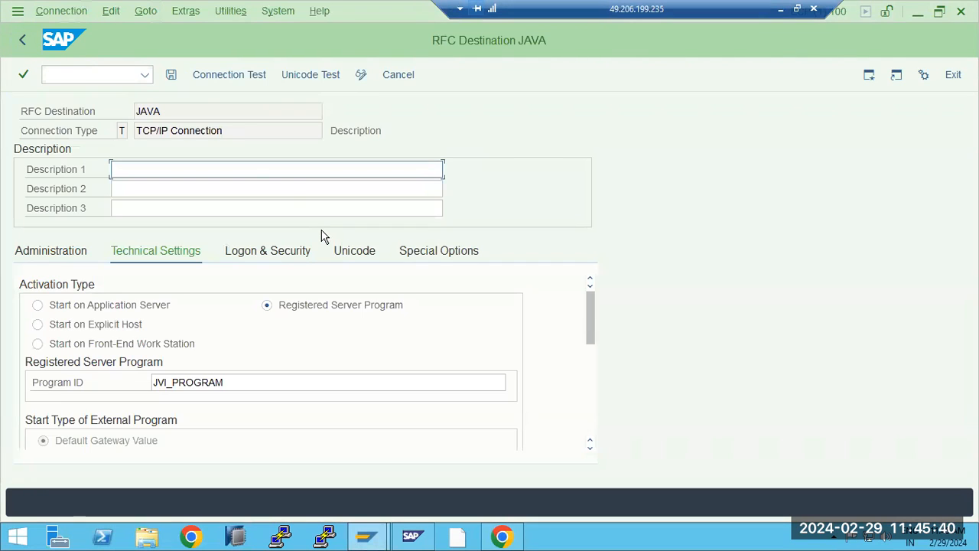
pyautogui.click(215, 77)
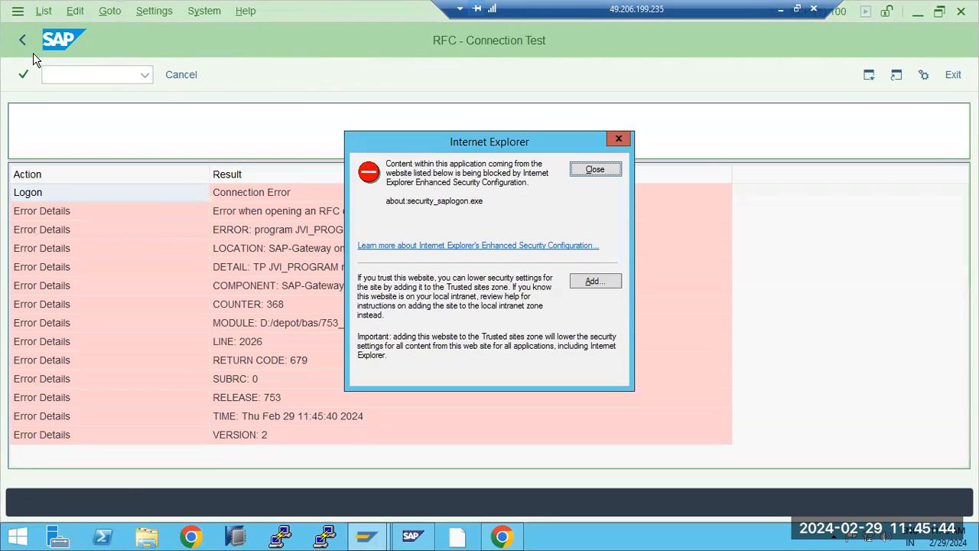
pyautogui.click(590, 169)
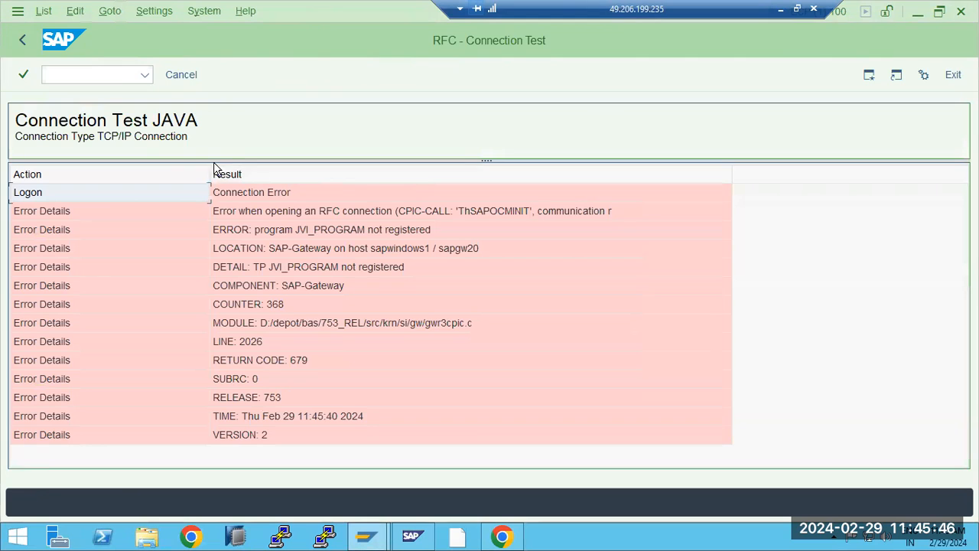
pyautogui.click(26, 40)
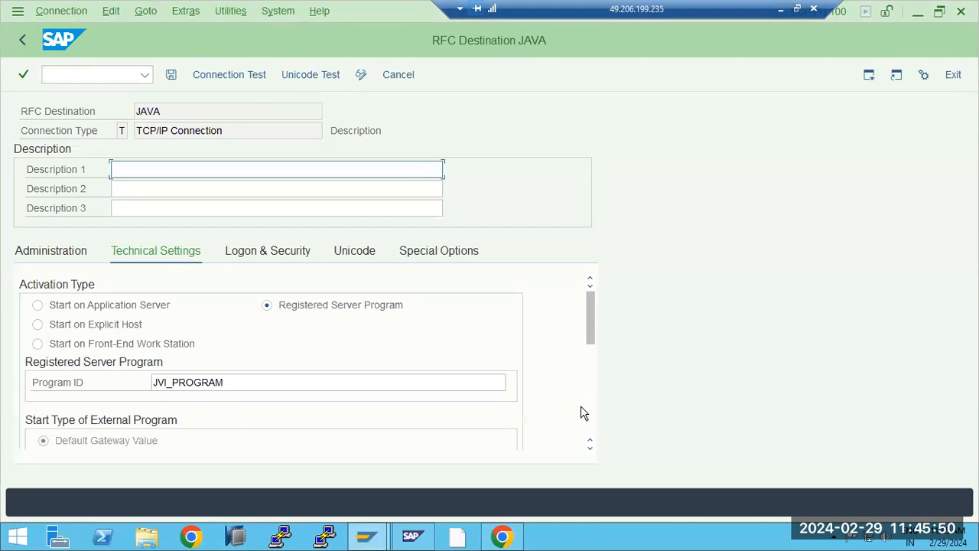
# Step: Enter gateway host sapwindows1 and gateway service sapgw20 for destination JAVA and save
pyautogui.scroll(-3, 596, 418)
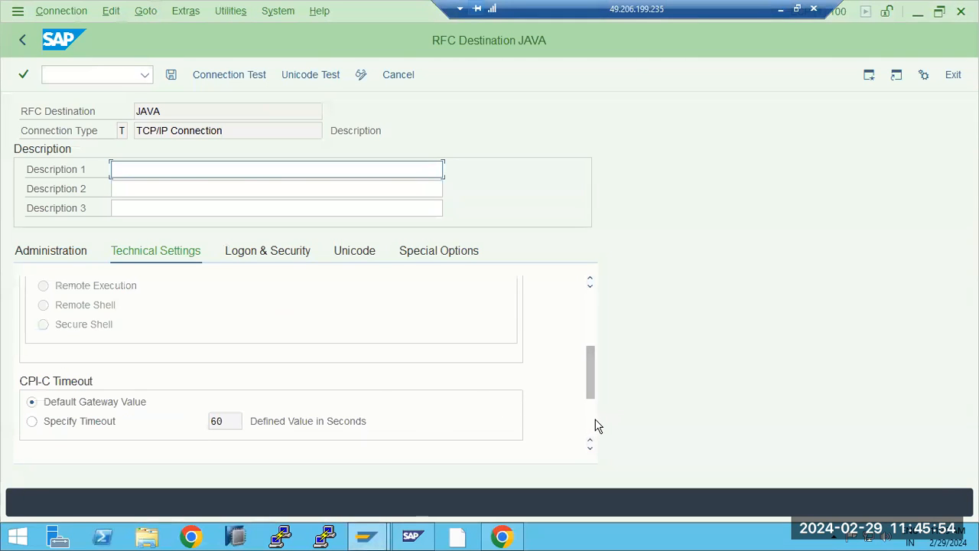
pyautogui.scroll(-3, 594, 420)
pyautogui.click(173, 361)
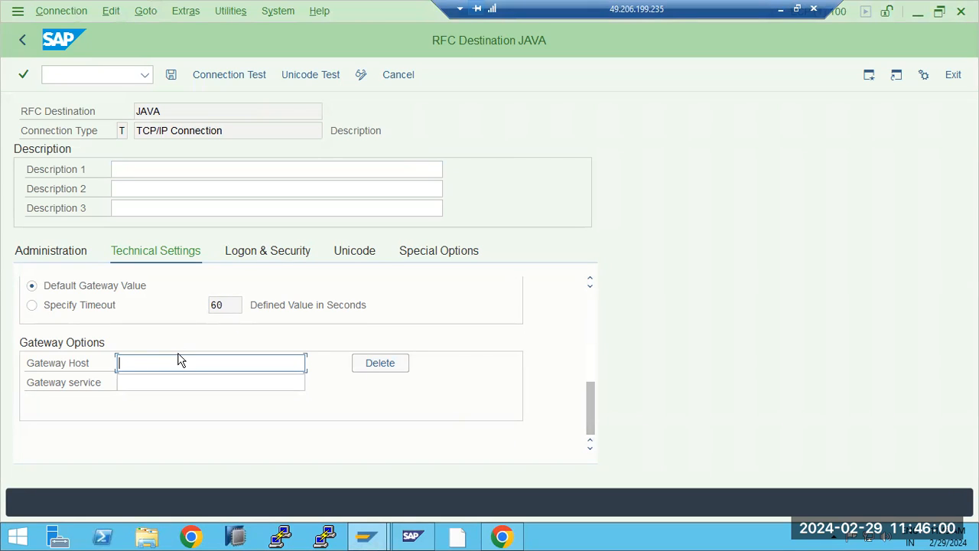
pyautogui.write('pwindows1')
pyautogui.press('Tab')
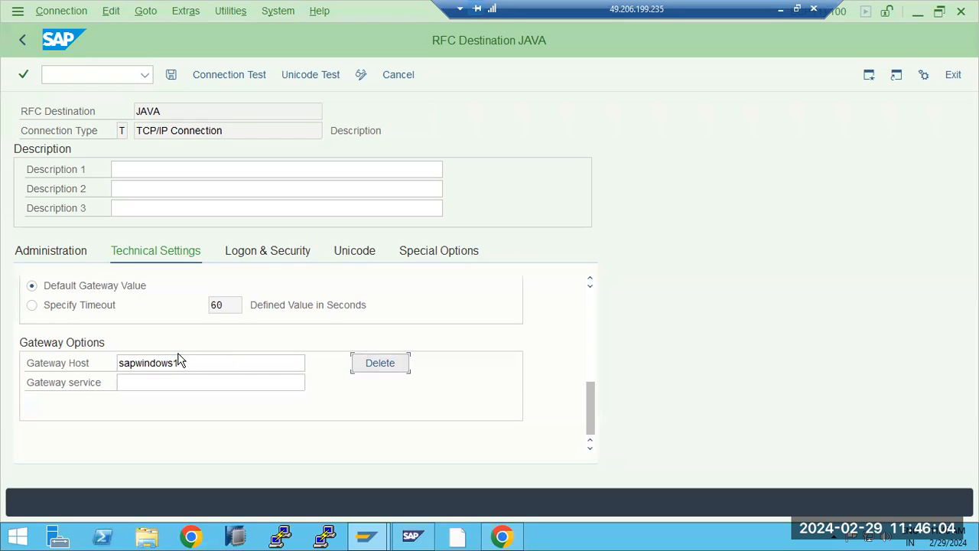
pyautogui.press('Tab')
pyautogui.write('s')
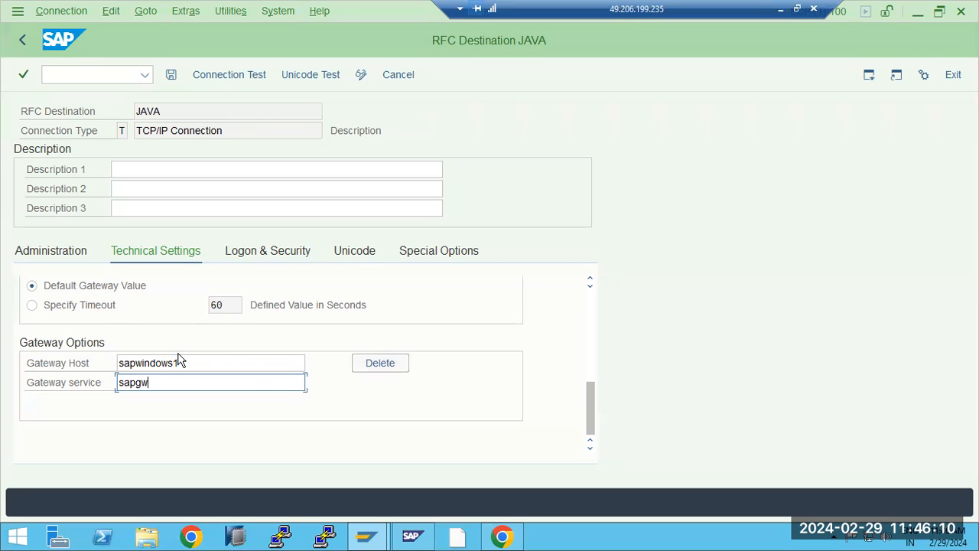
pyautogui.write('apgw20')
pyautogui.click(170, 74)
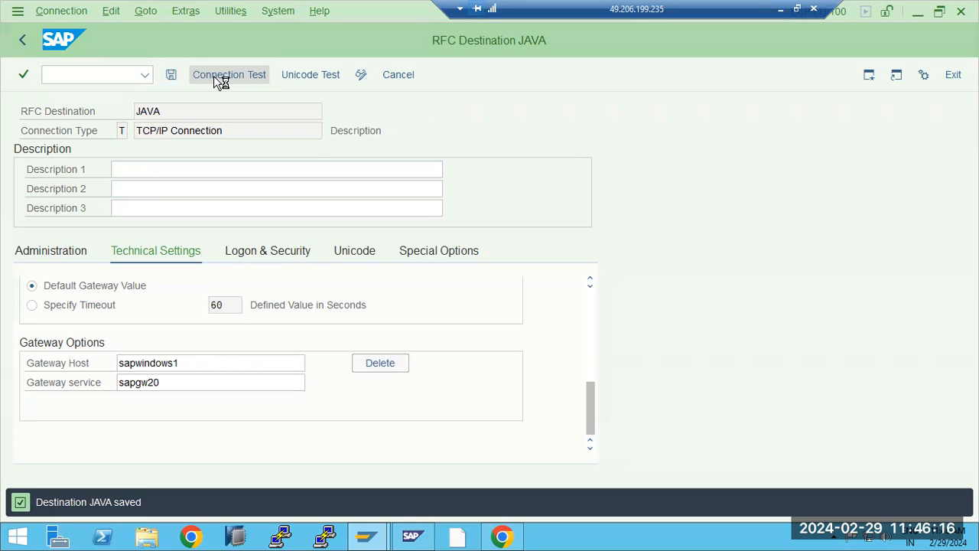
# Step: Refresh the JCo list and retry starting JVI_PROGRAM, noting the missing jco.client.mshost error
pyautogui.click(502, 539)
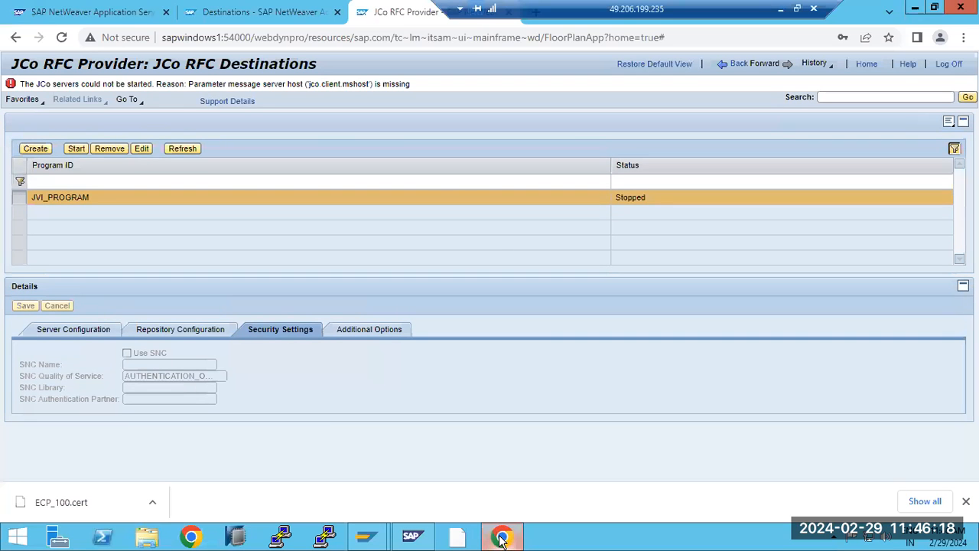
pyautogui.click(182, 148)
pyautogui.click(78, 142)
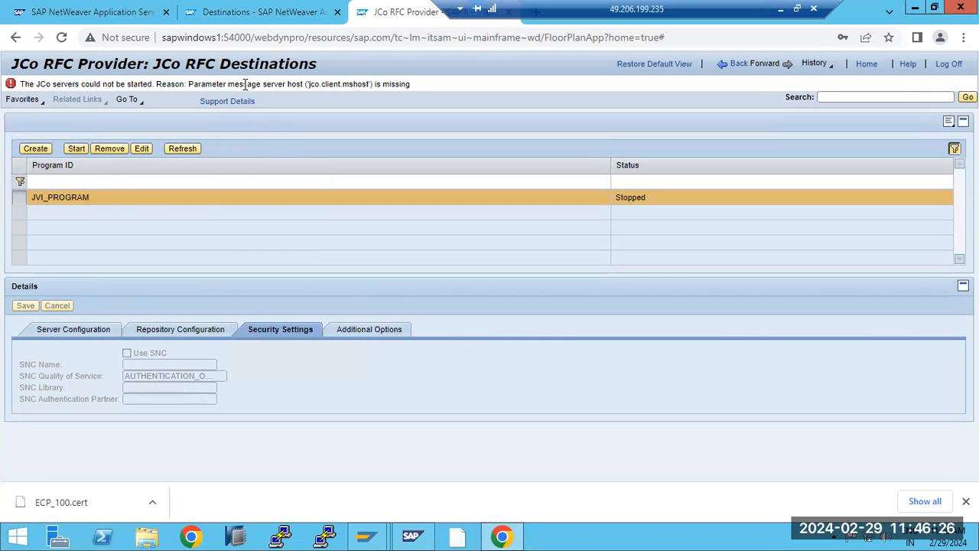
pyautogui.moveTo(245, 84); pyautogui.dragTo(380, 85)
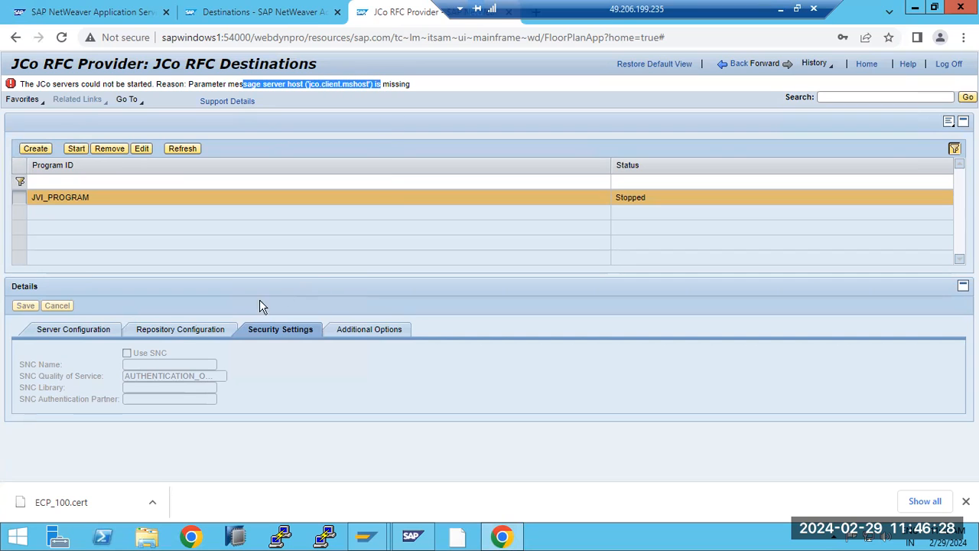
# Step: Review JVI_PROGRAM's server, repository and security tabs, then return to the configuration overview
pyautogui.click(107, 332)
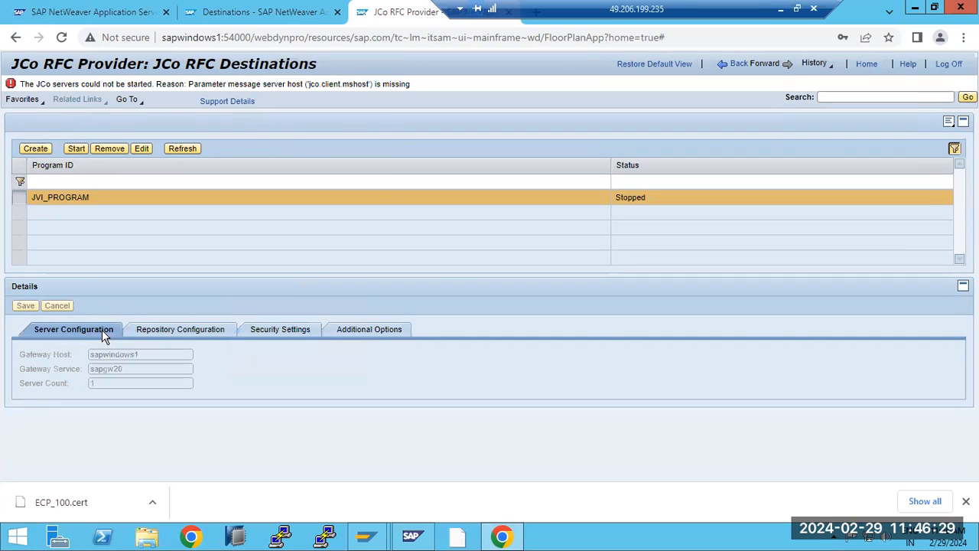
pyautogui.click(177, 333)
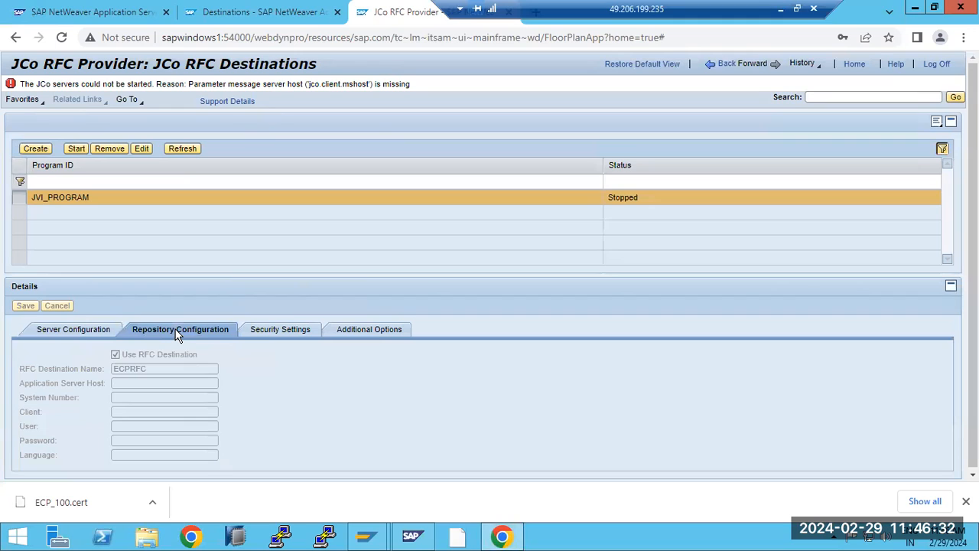
pyautogui.click(280, 332)
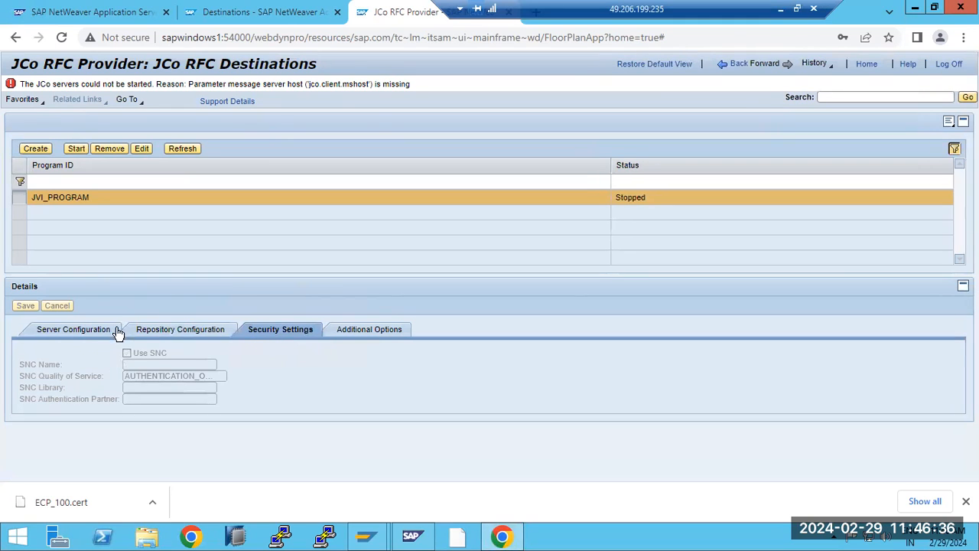
pyautogui.click(81, 330)
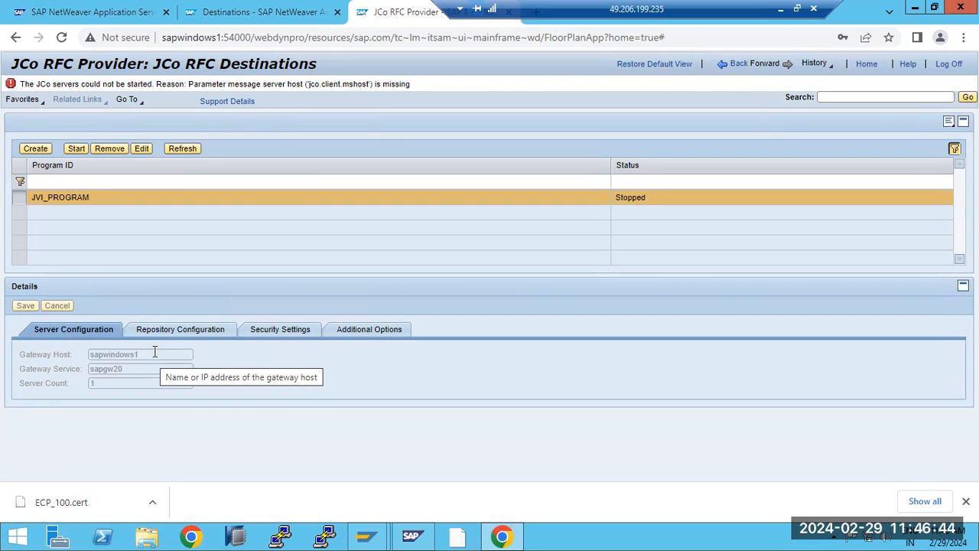
pyautogui.click(182, 330)
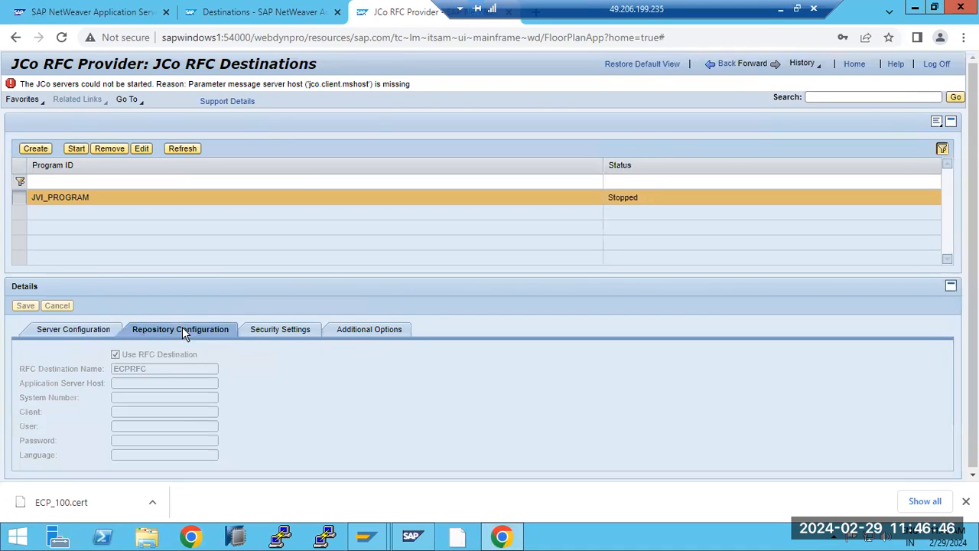
pyautogui.click(722, 71)
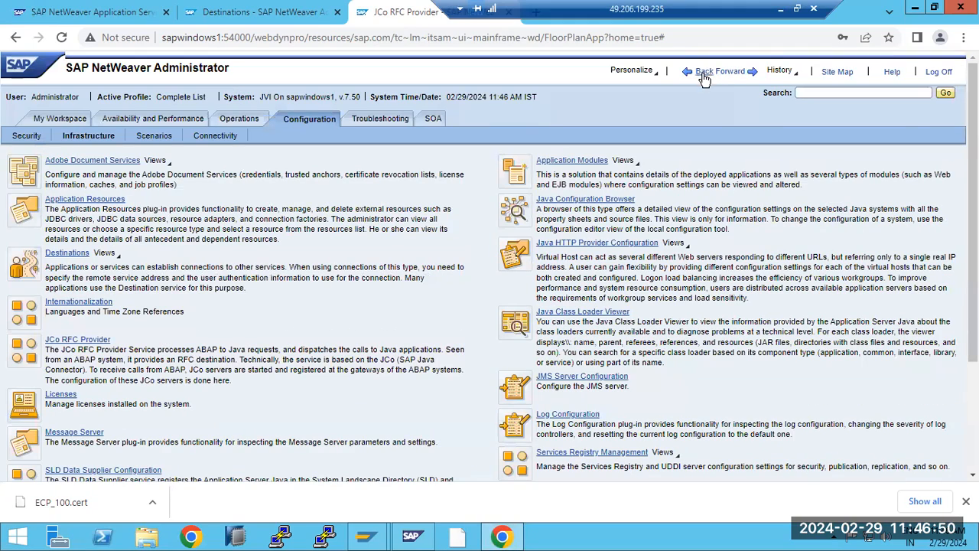
# Step: Read the JCo RFC Provider and Destinations plug-in descriptions, then open the Licenses page
pyautogui.scroll(-2, 177, 448)
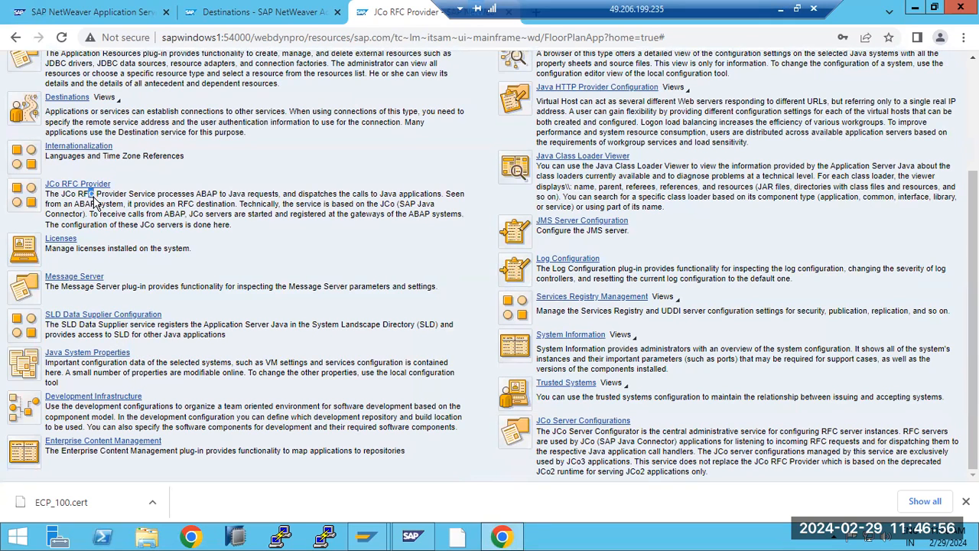
pyautogui.moveTo(114, 194); pyautogui.dragTo(413, 193)
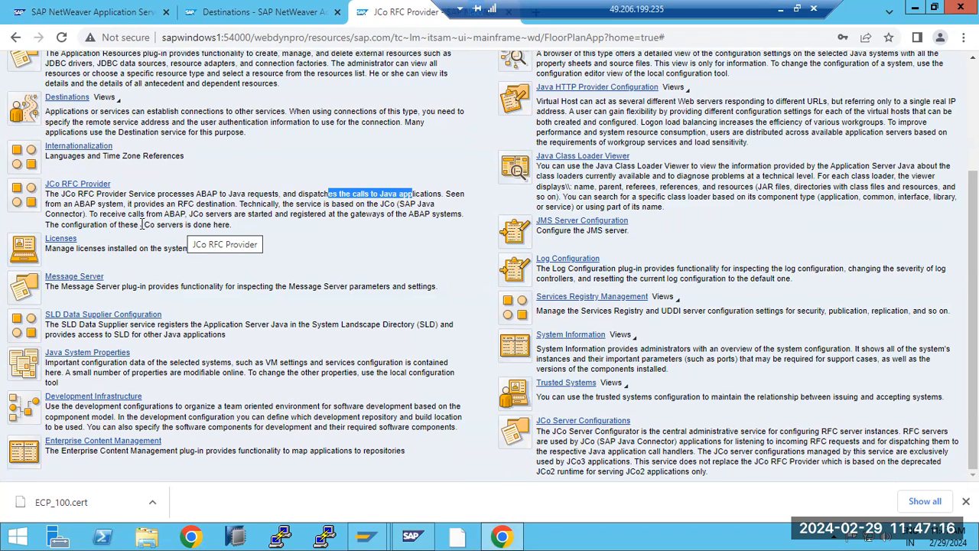
pyautogui.moveTo(98, 214); pyautogui.dragTo(129, 208)
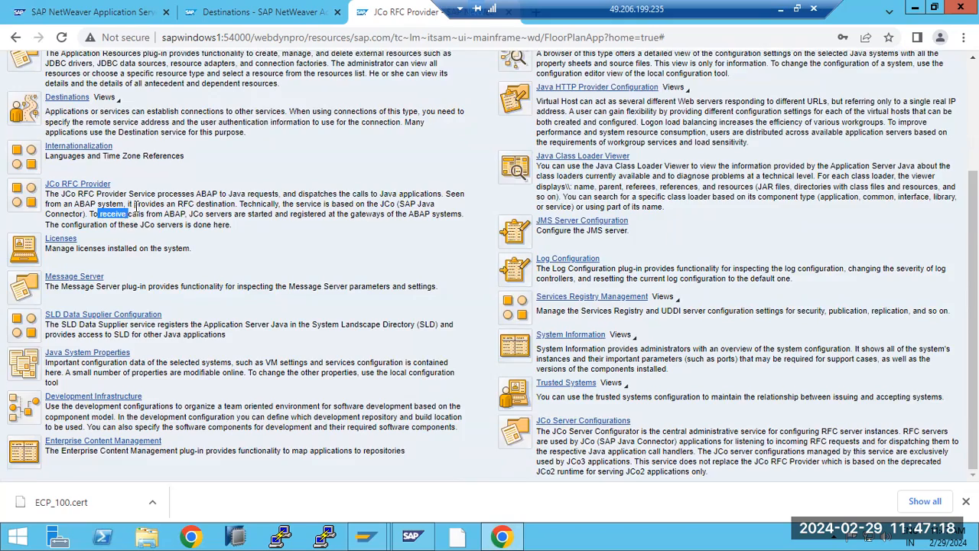
pyautogui.scroll(2, 130, 208)
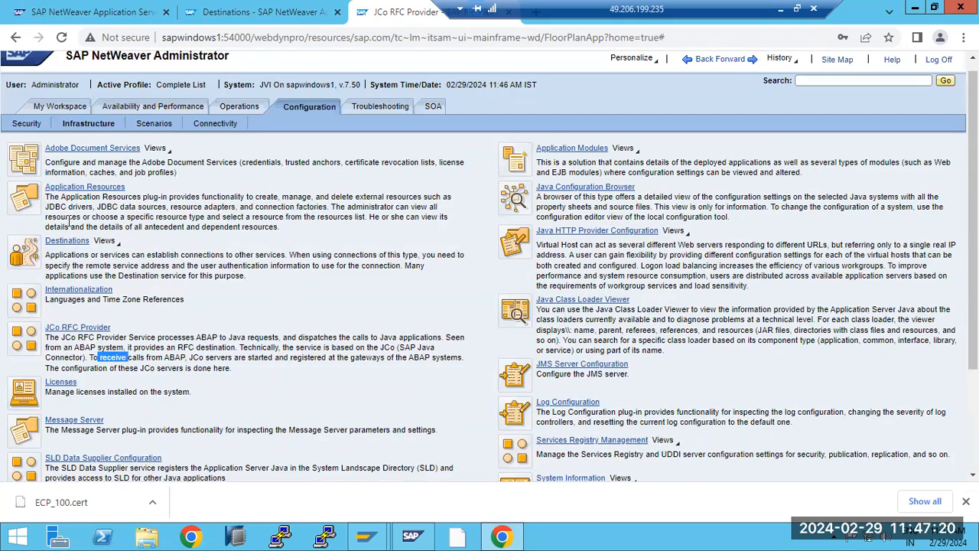
pyautogui.moveTo(71, 265); pyautogui.dragTo(117, 255)
pyautogui.moveTo(214, 277); pyautogui.dragTo(231, 277)
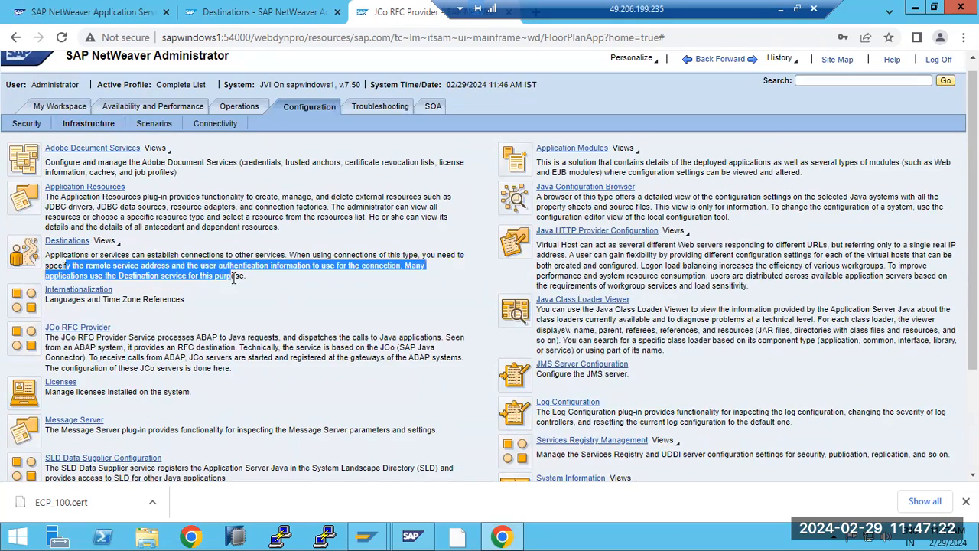
pyautogui.scroll(-1, 134, 269)
pyautogui.moveTo(98, 265); pyautogui.dragTo(238, 290)
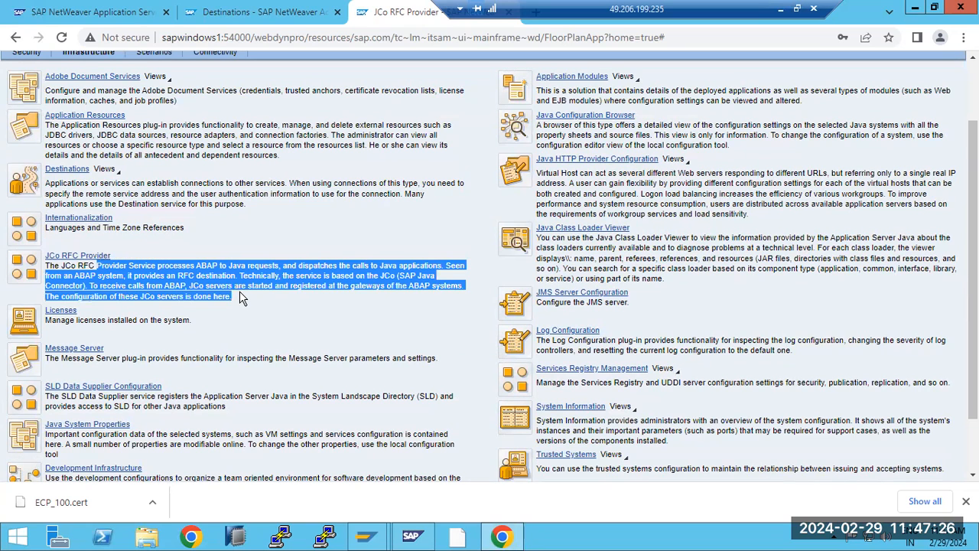
pyautogui.click(239, 292)
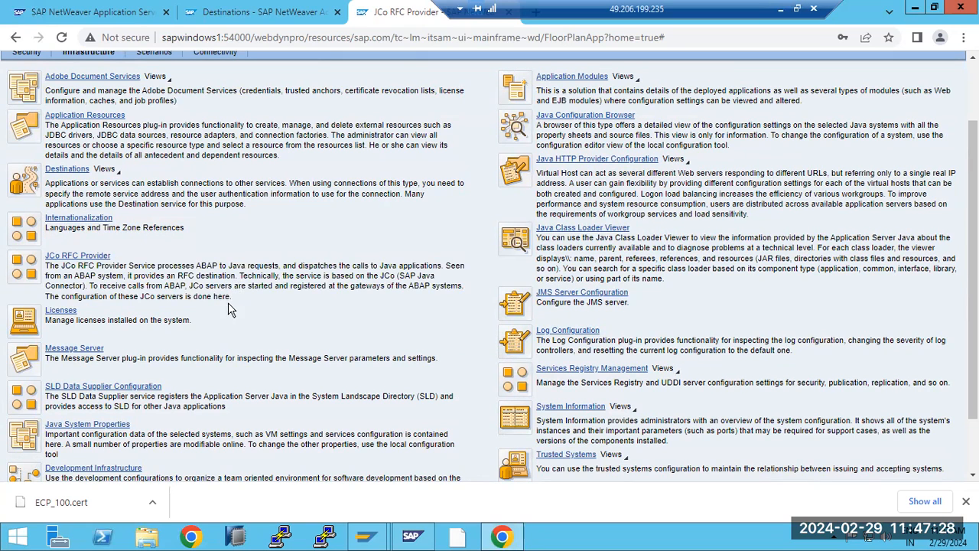
pyautogui.click(66, 313)
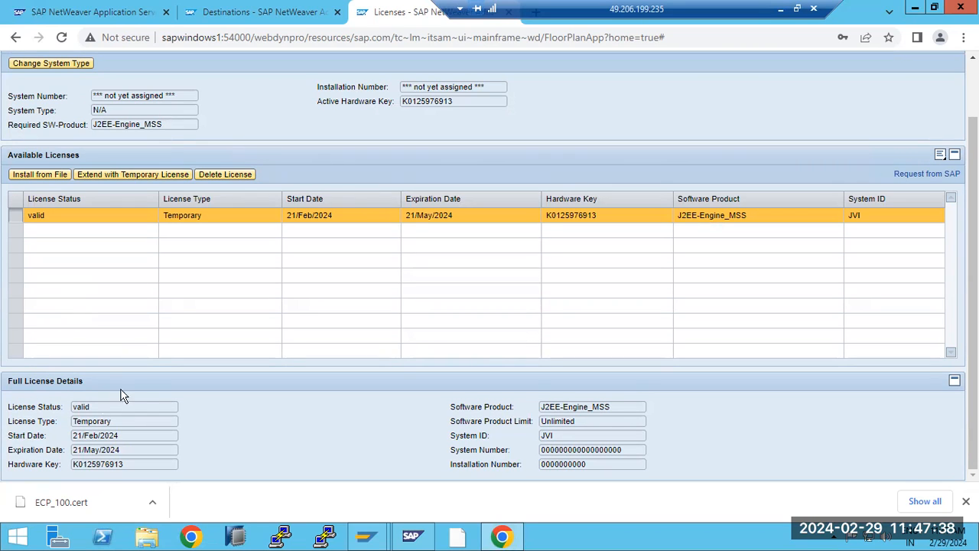
pyautogui.moveTo(405, 102); pyautogui.dragTo(456, 102)
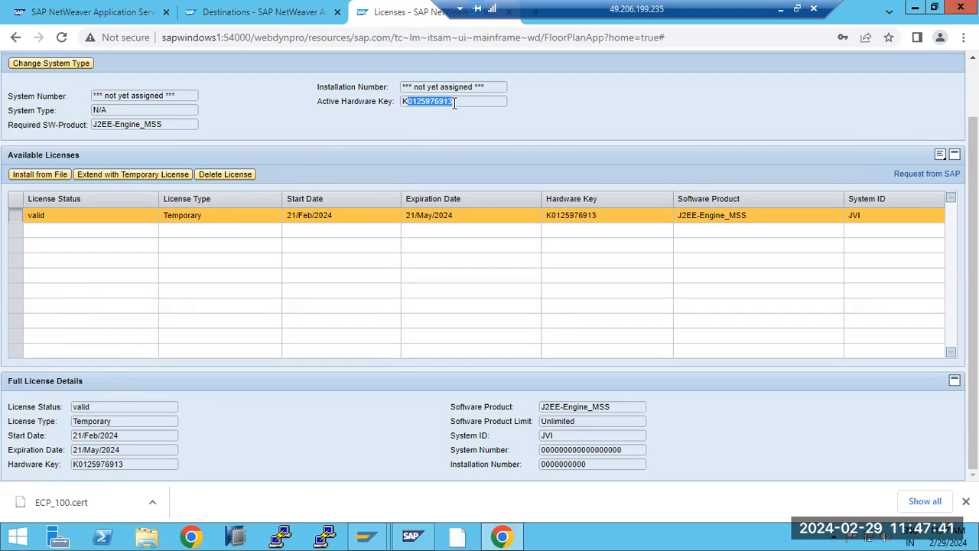
pyautogui.click(41, 175)
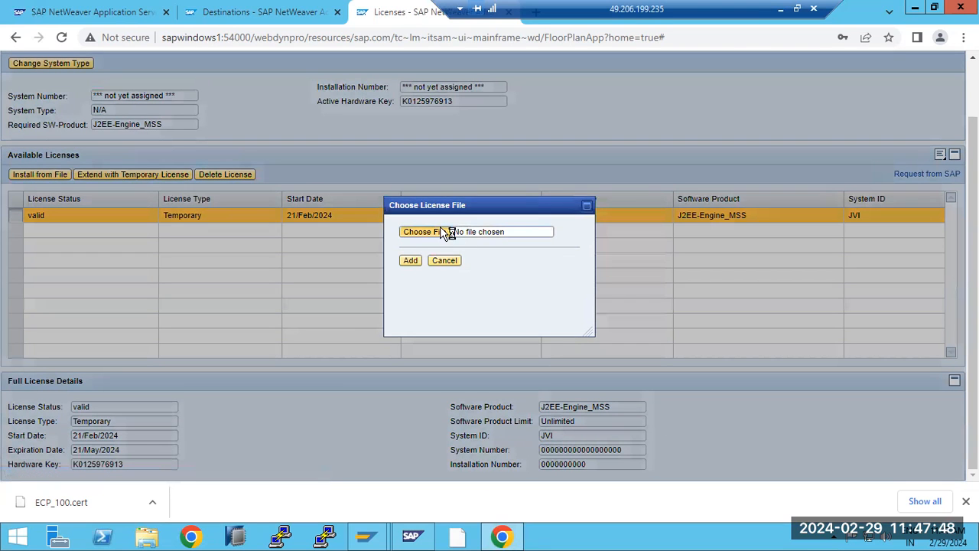
pyautogui.click(442, 233)
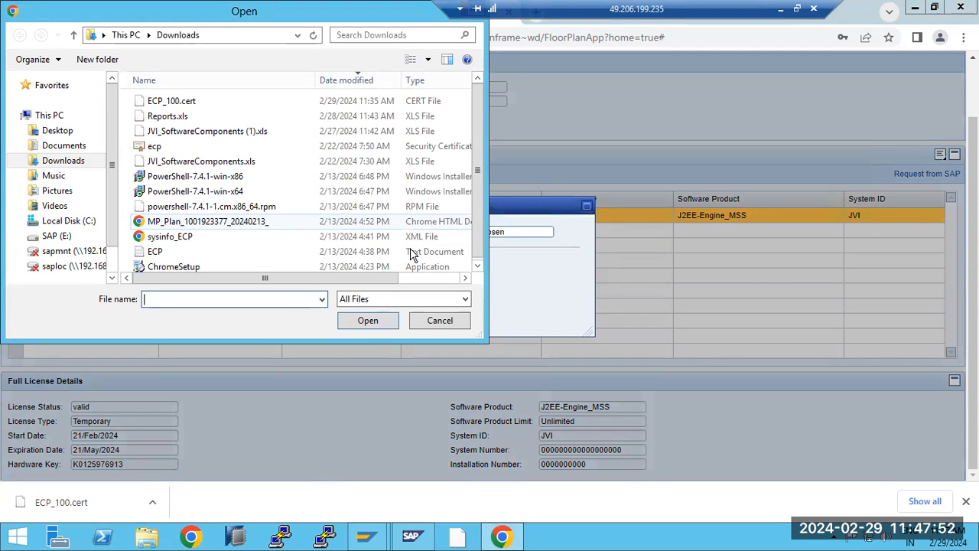
pyautogui.click(442, 320)
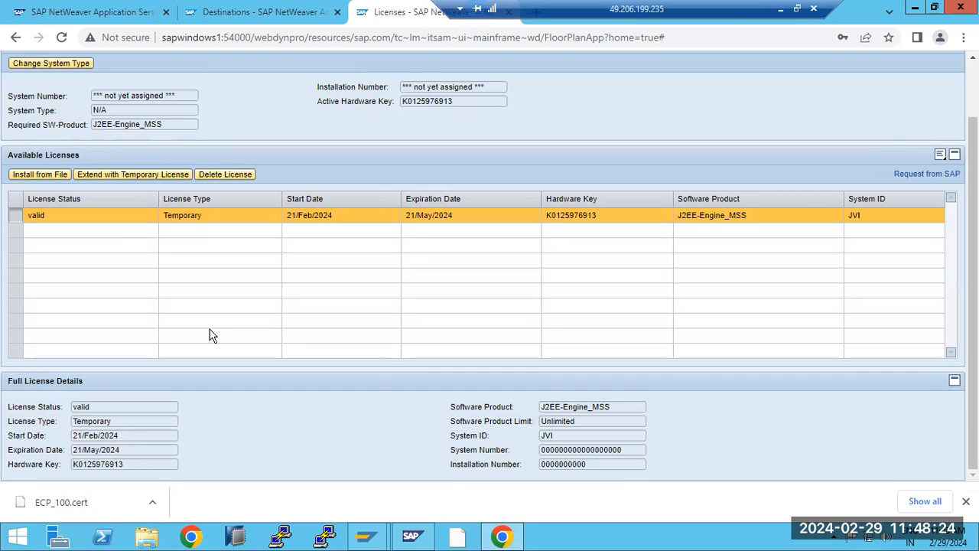
# Step: View the Message Server release details, go back, and scroll to the SLD Data Supplier entry
pyautogui.scroll(1, 910, 112)
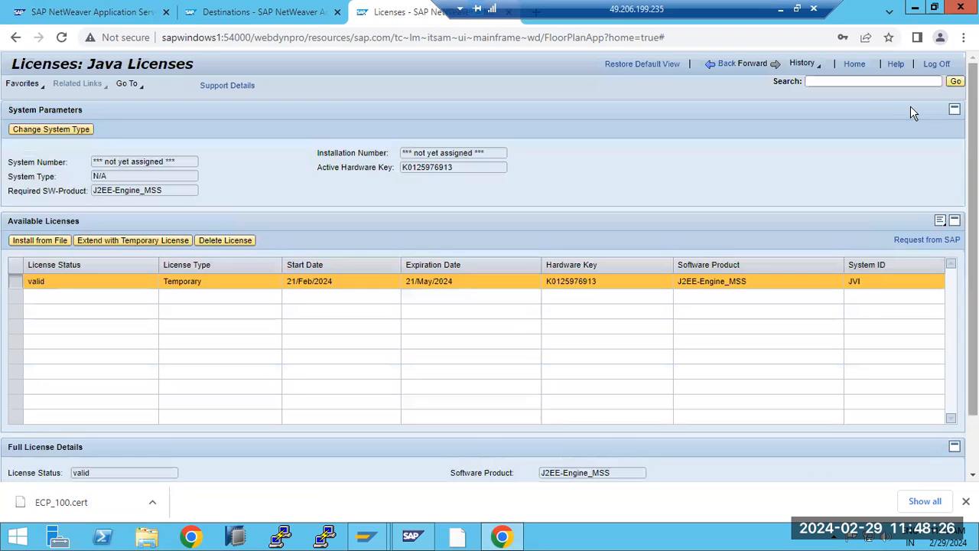
pyautogui.click(771, 73)
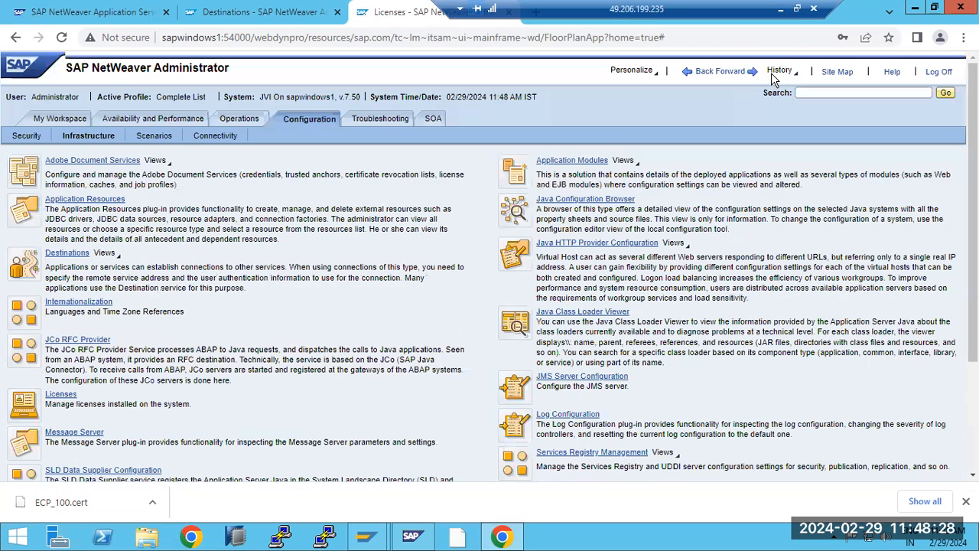
pyautogui.scroll(-1, 145, 371)
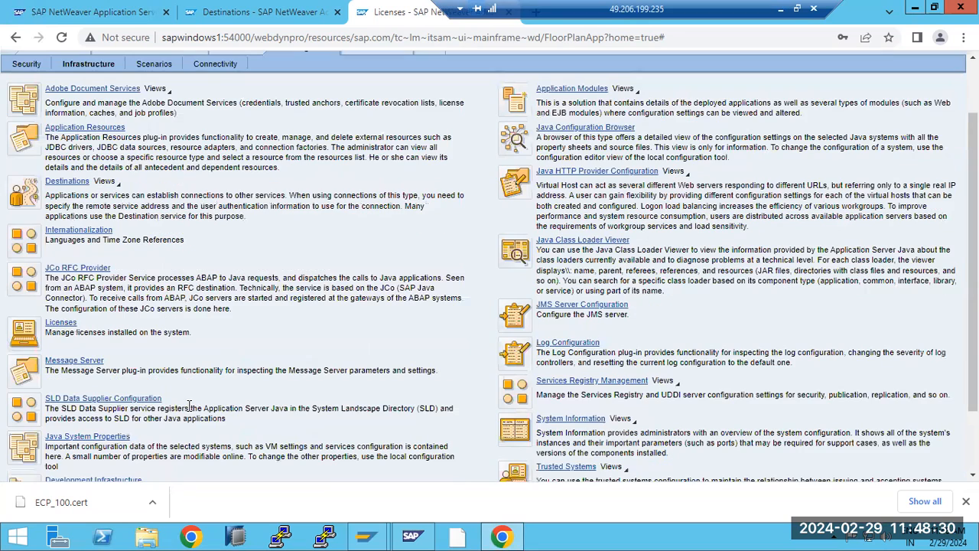
pyautogui.click(81, 360)
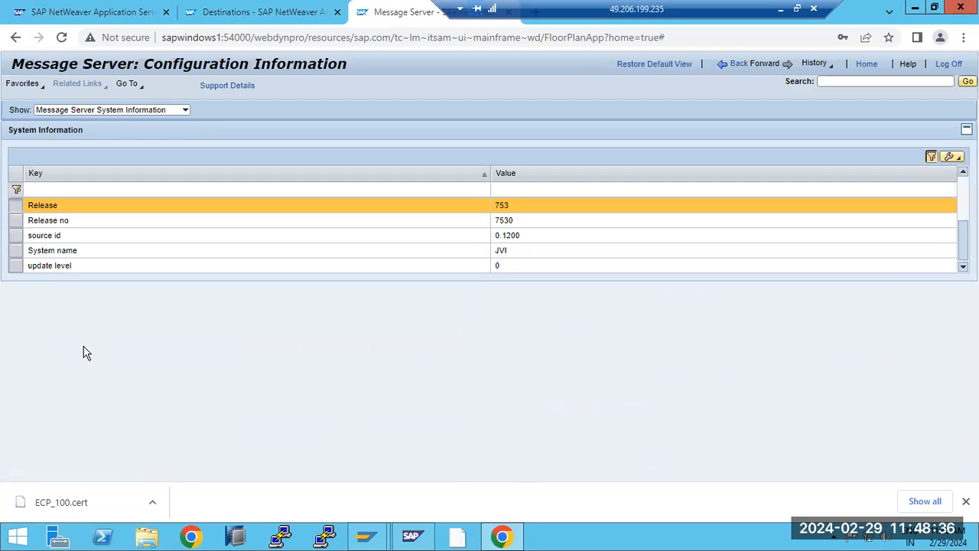
pyautogui.click(737, 66)
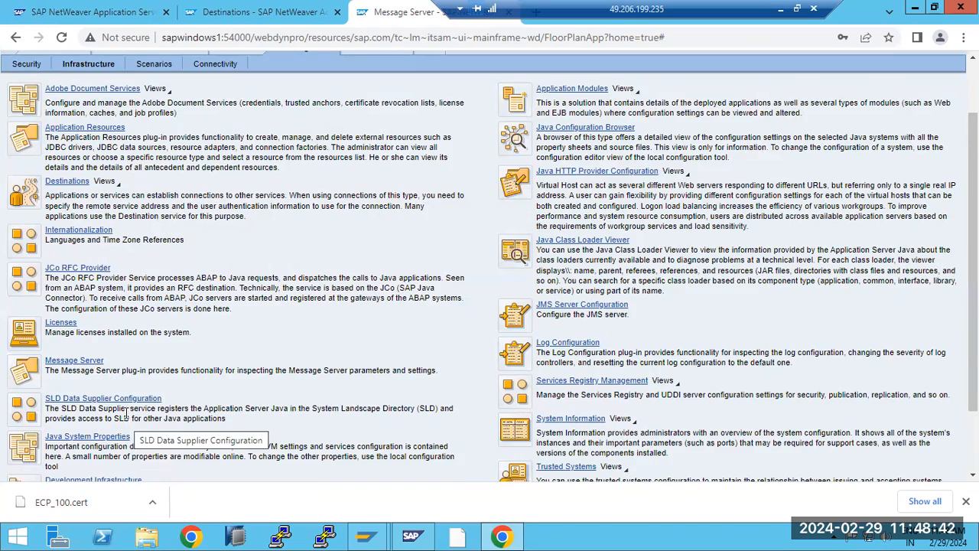
pyautogui.scroll(-1, 126, 417)
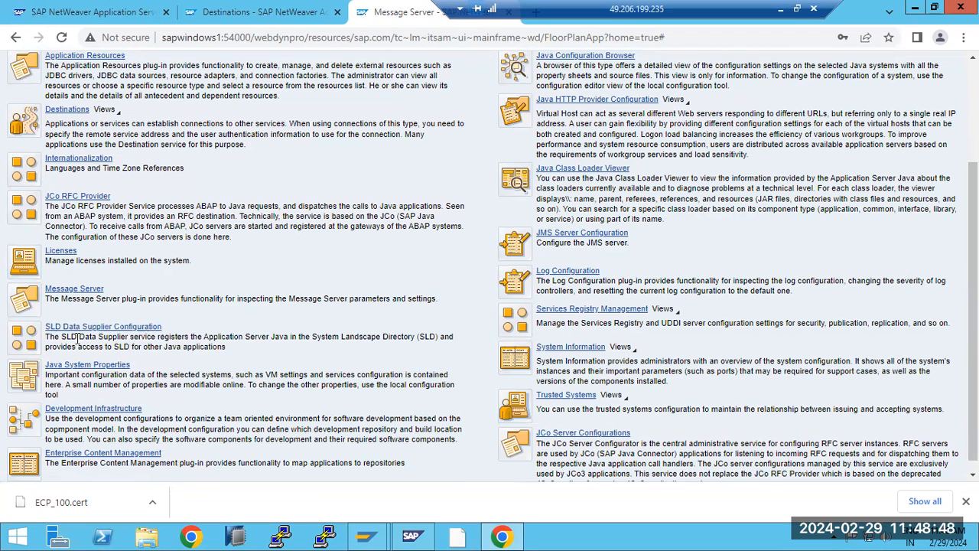
pyautogui.moveTo(77, 336); pyautogui.dragTo(45, 326)
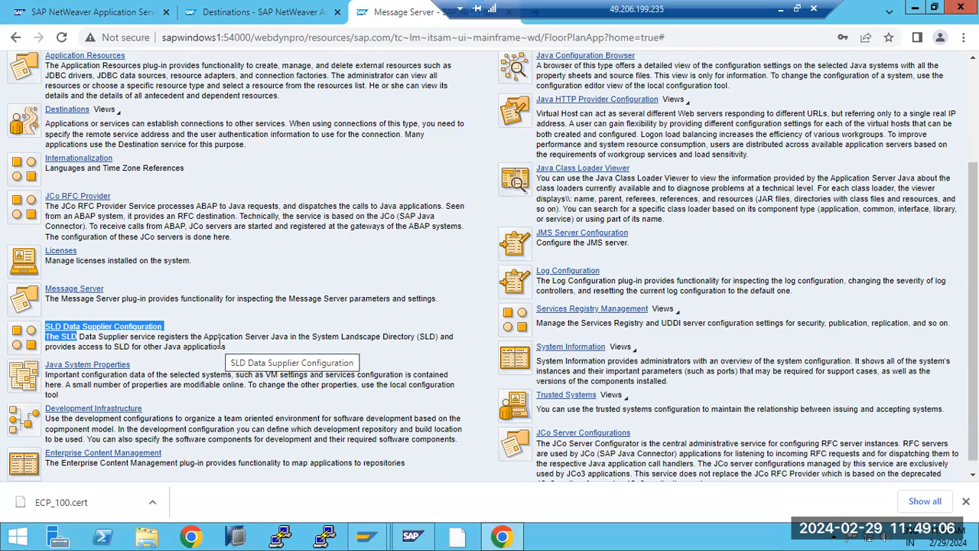
# Step: Read the SLD Data Supplier description and open its configuration page
pyautogui.click(143, 344)
pyautogui.moveTo(117, 337); pyautogui.dragTo(238, 357)
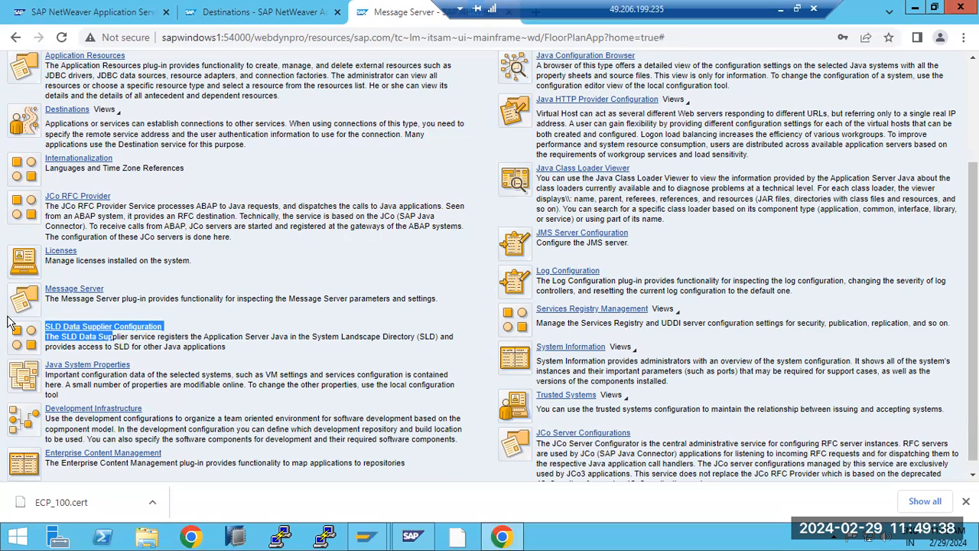
pyautogui.click(102, 329)
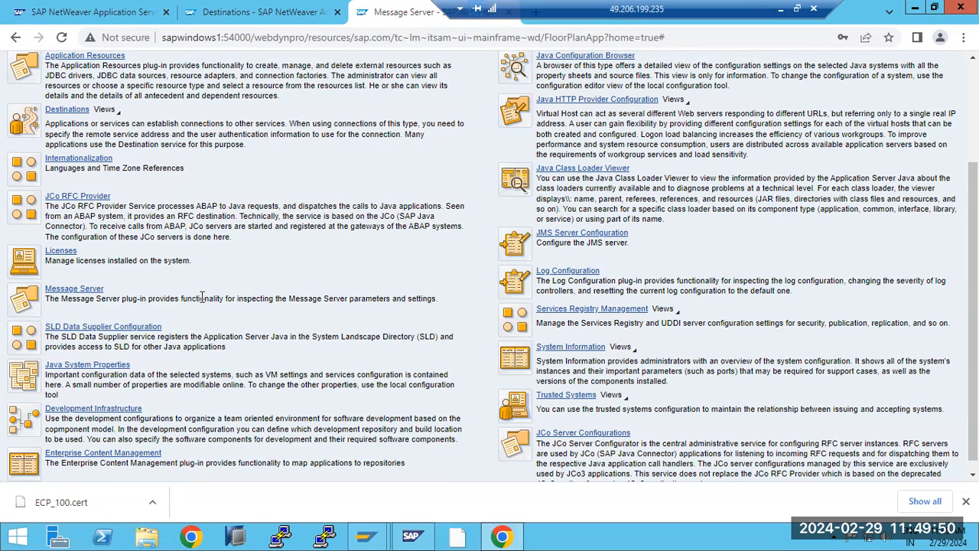
pyautogui.click(87, 329)
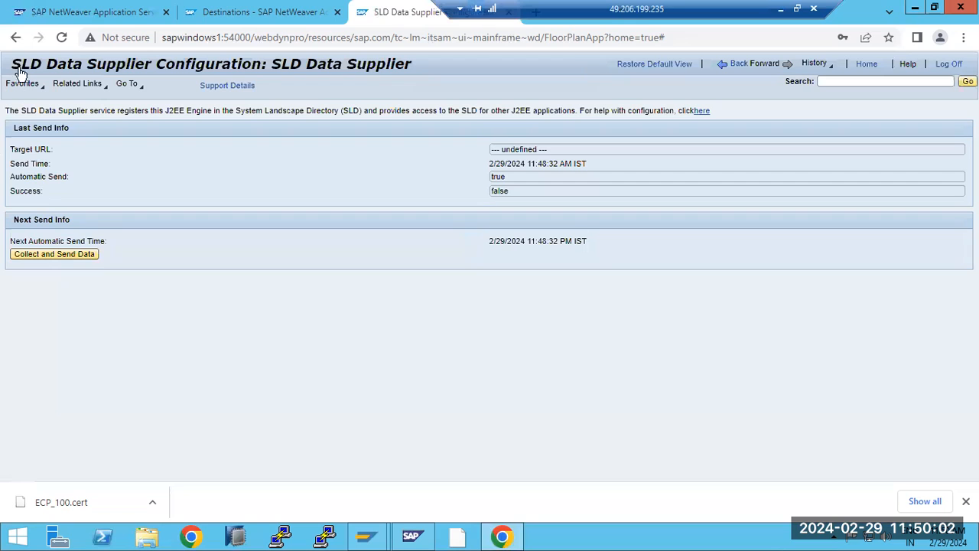
# Step: Go back to the Configuration Infrastructure overview and open Java System Properties
pyautogui.click(726, 75)
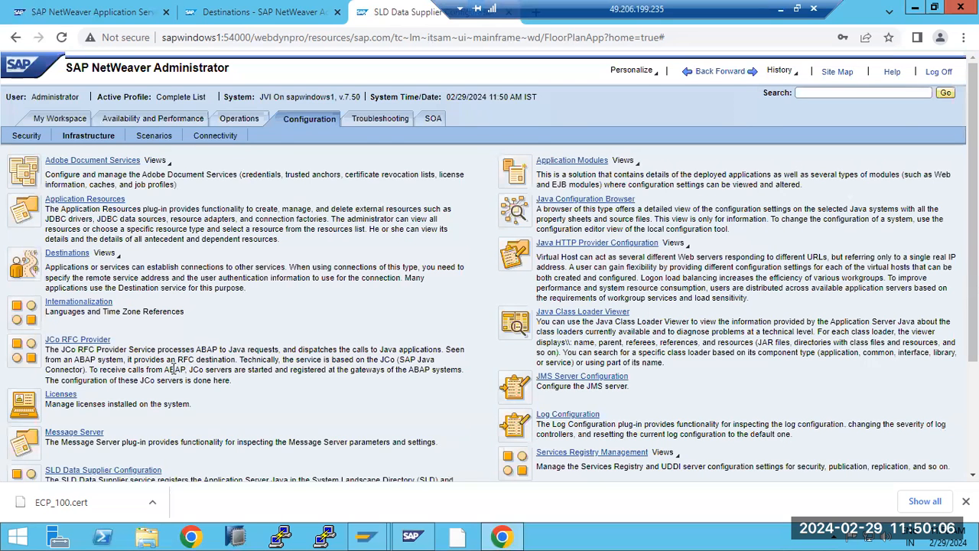
pyautogui.scroll(-3, 170, 383)
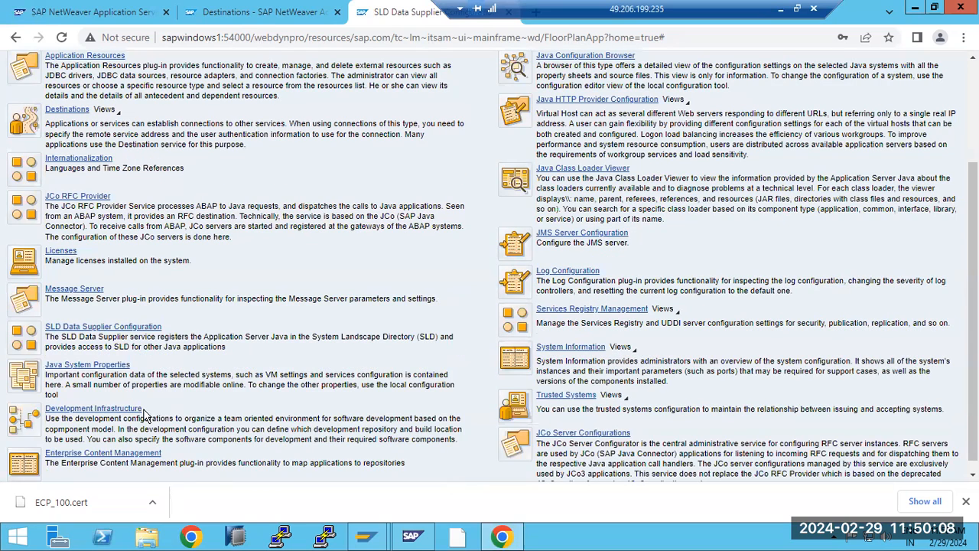
pyautogui.click(97, 371)
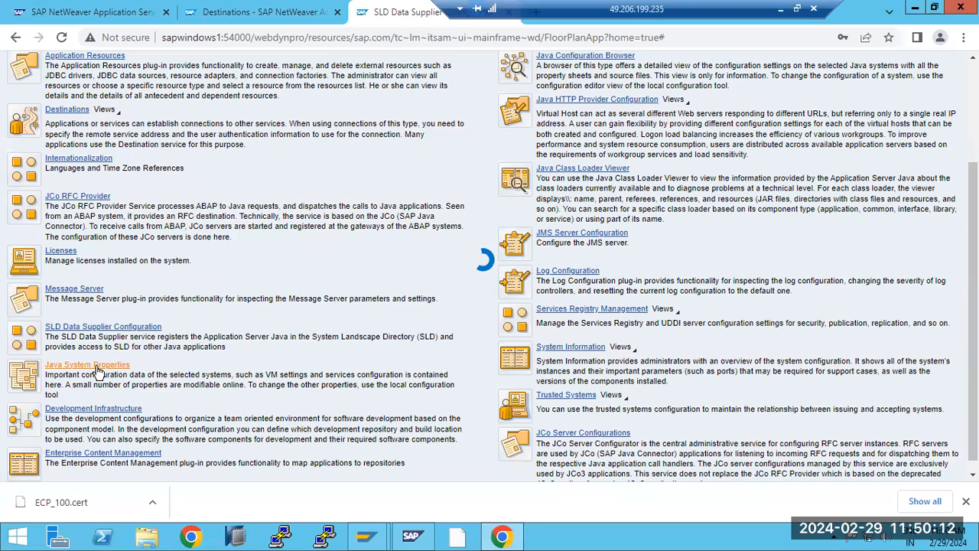
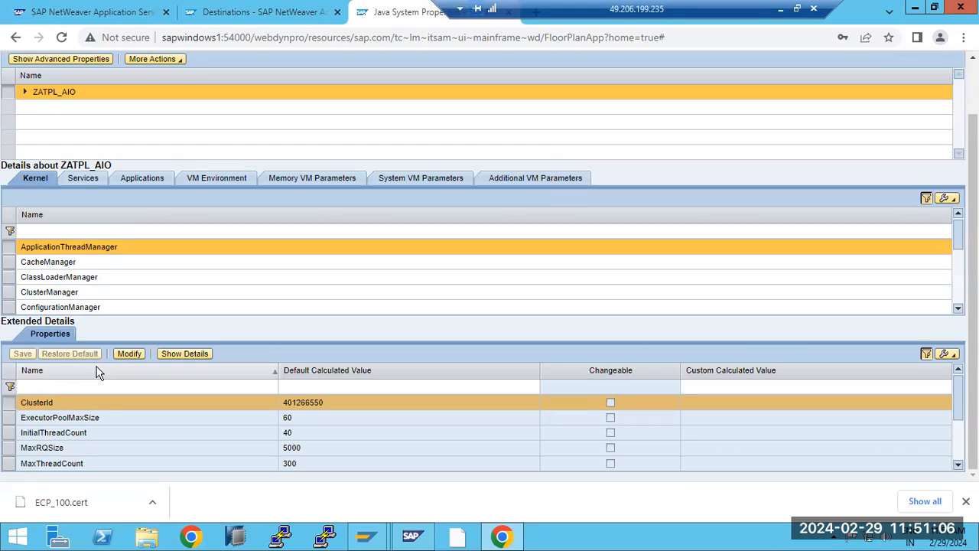
# Step: Inspect ClassLoaderManager (JarResourceCloseTimeout 2000) and ApplicationThreadManager properties like ExecutorPoolMaxSize and InitialThreadCount
pyautogui.click(98, 276)
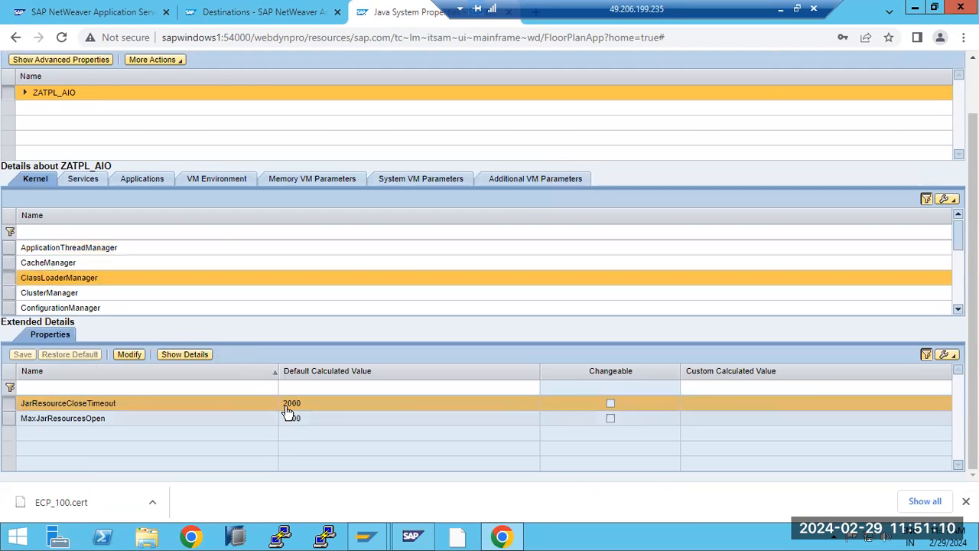
pyautogui.moveTo(284, 405); pyautogui.dragTo(304, 408)
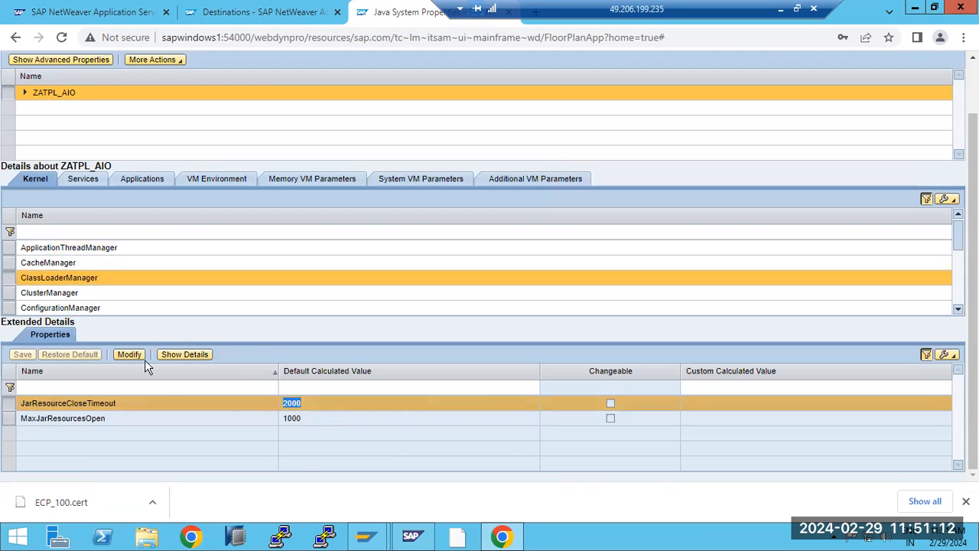
pyautogui.click(65, 248)
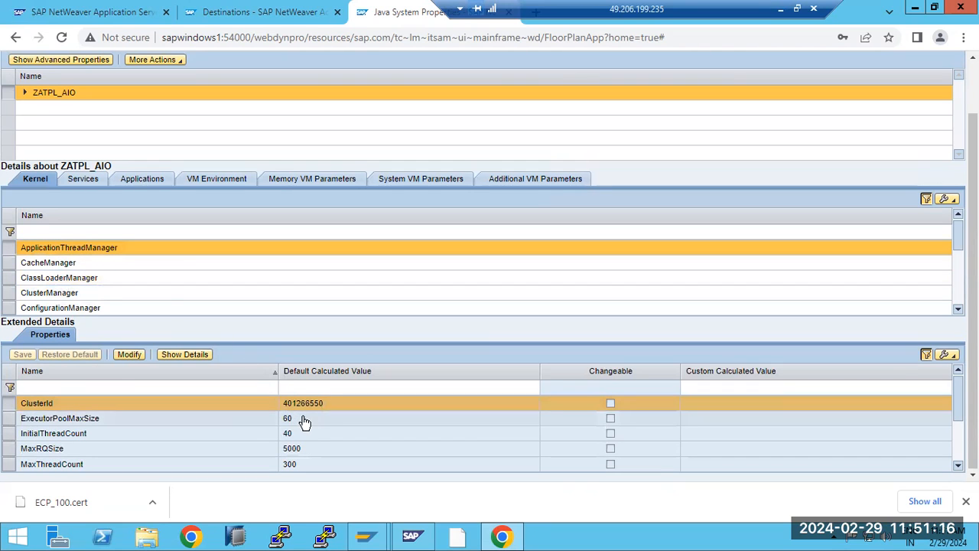
pyautogui.click(301, 420)
pyautogui.click(300, 436)
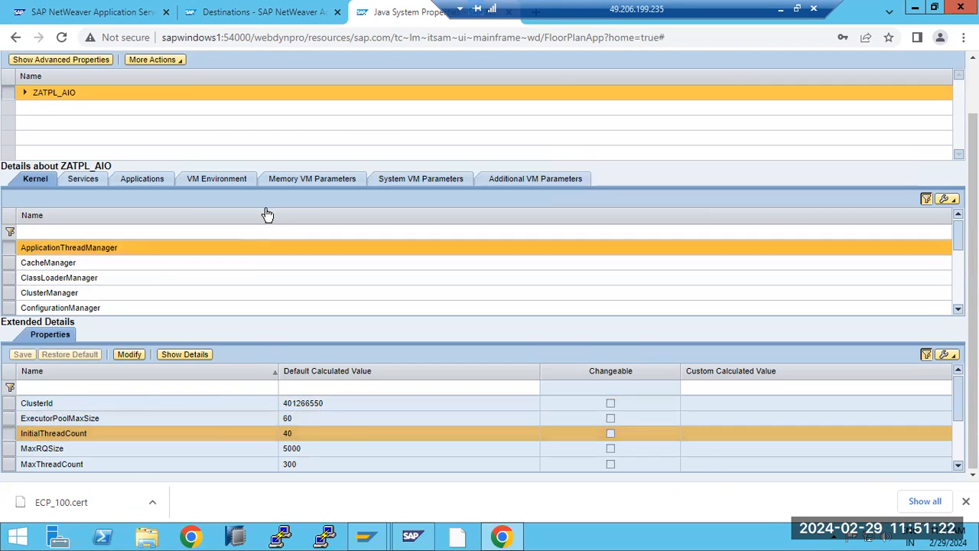
# Step: Browse the Application Client and Application Locking services, then list the template's applications
pyautogui.click(95, 184)
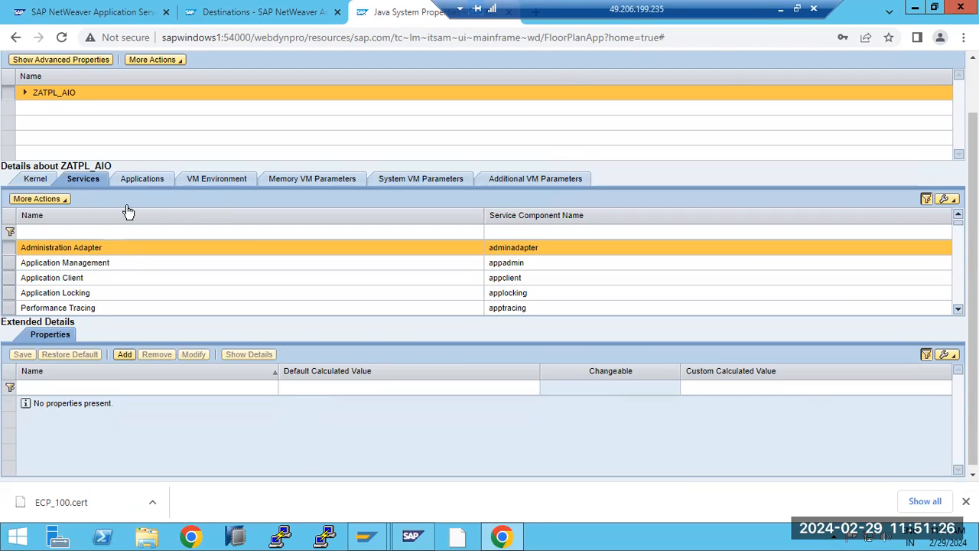
pyautogui.click(107, 278)
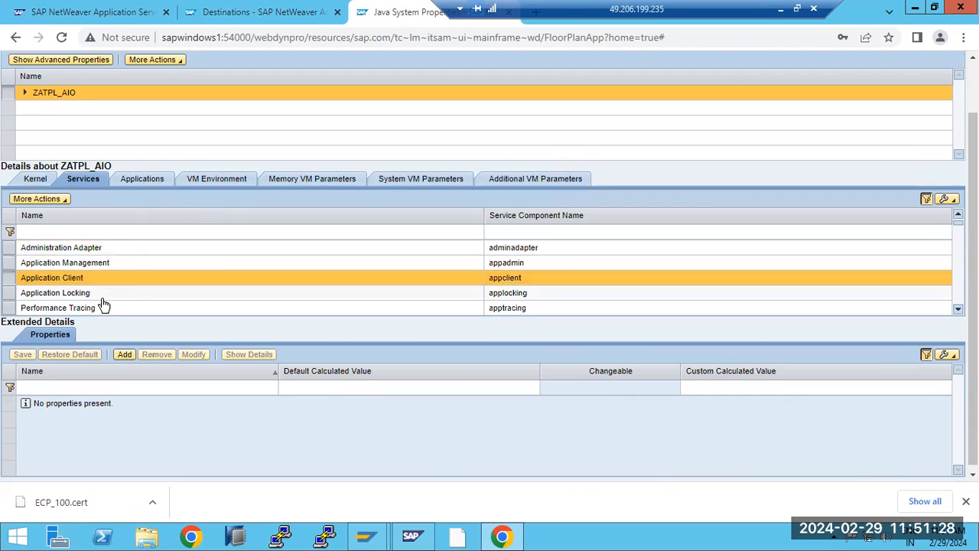
pyautogui.click(104, 297)
pyautogui.click(137, 180)
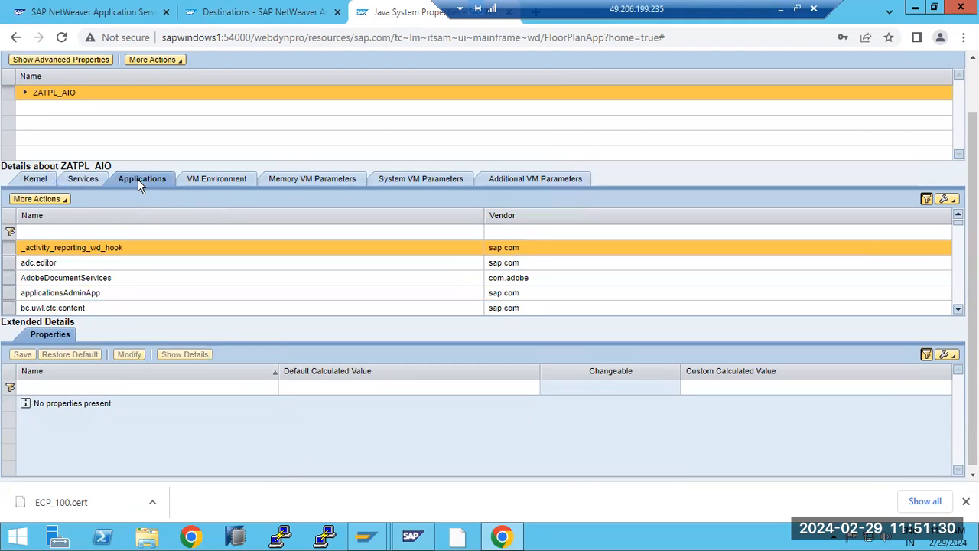
# Step: Open ZATPL_AIO's Memory VM Parameters and select maxHeapSize (4096)
pyautogui.click(214, 178)
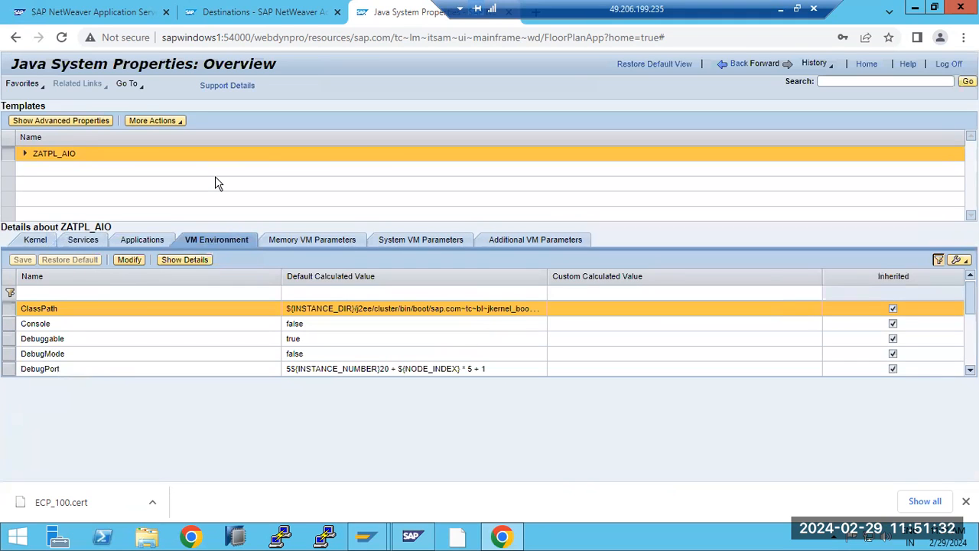
pyautogui.click(418, 240)
pyautogui.click(329, 235)
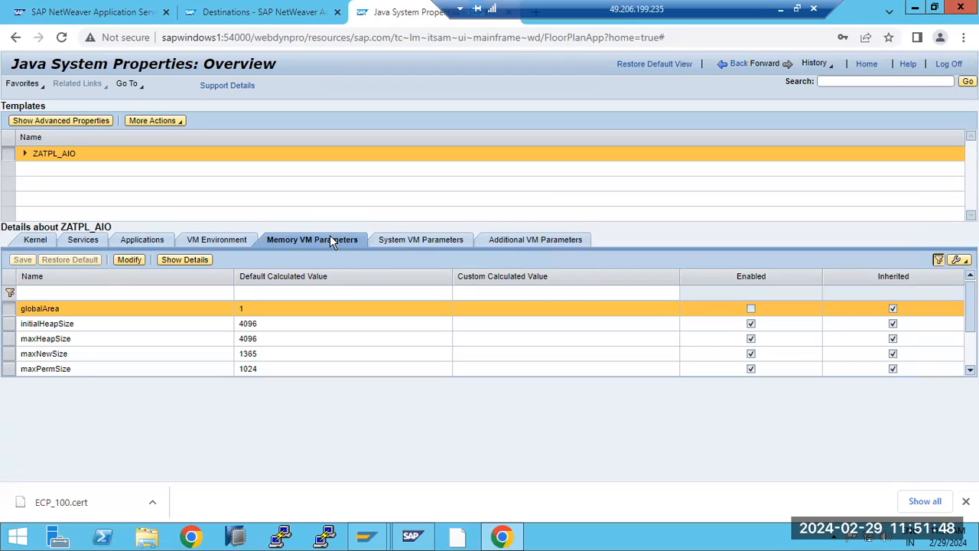
pyautogui.click(44, 339)
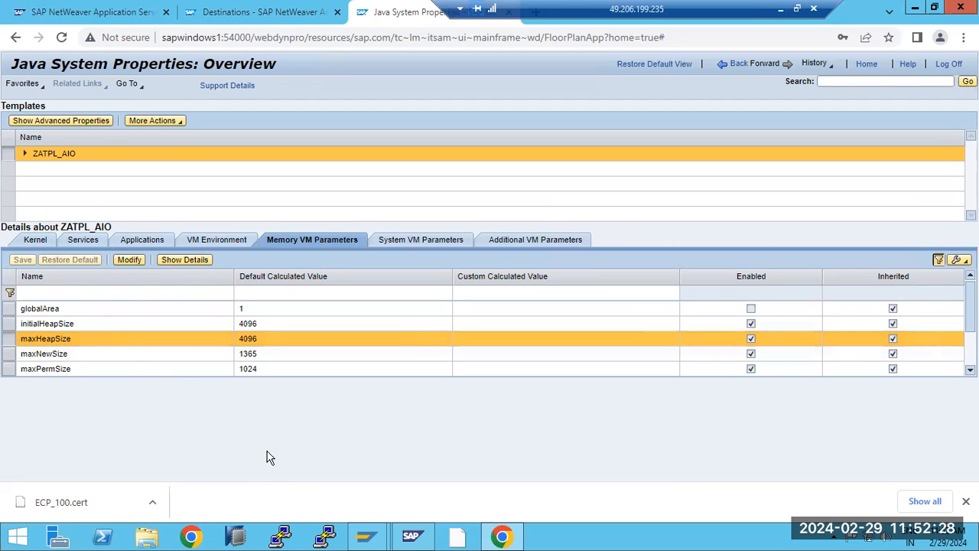
# Step: In SAP MMC, view the empty AS ABAP WP Table for sapwindows1 20, then return to the browser
pyautogui.click(412, 536)
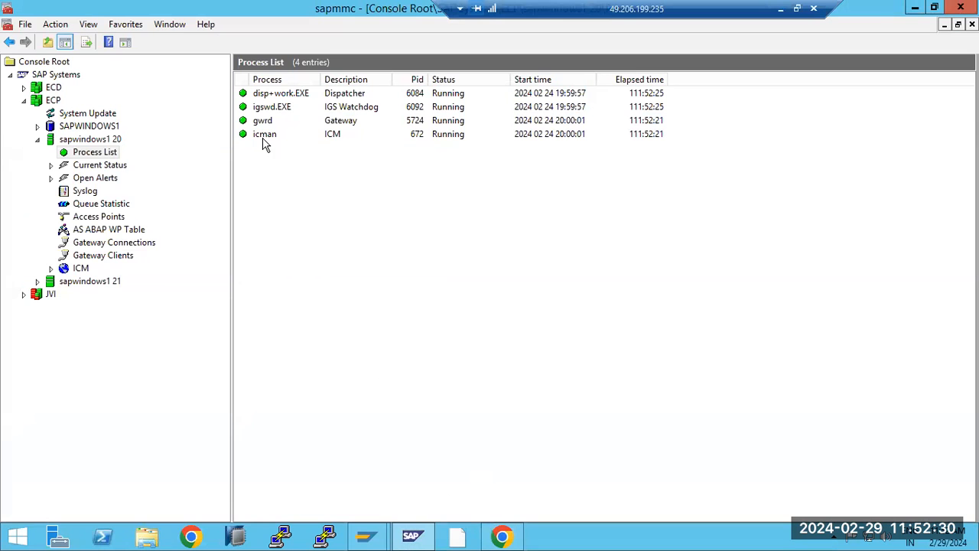
pyautogui.click(134, 232)
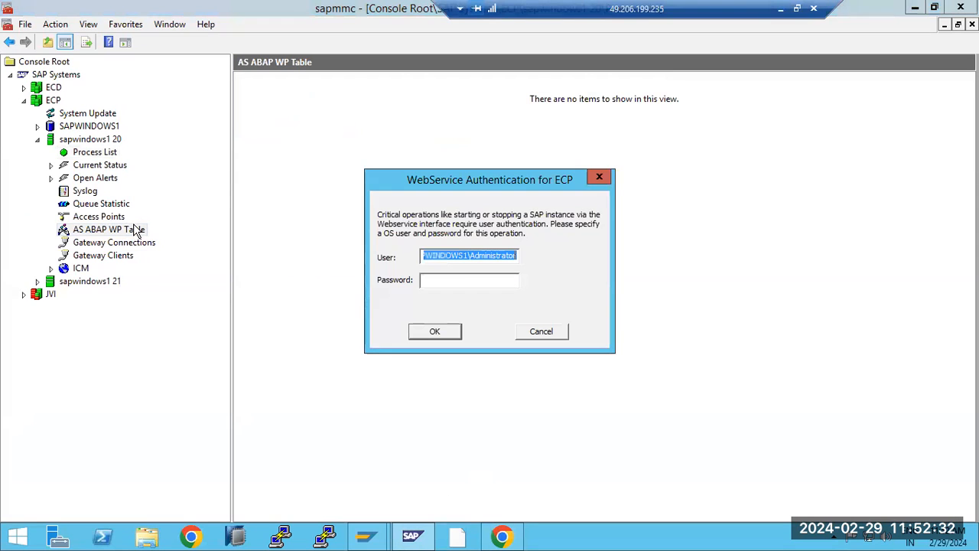
pyautogui.click(541, 332)
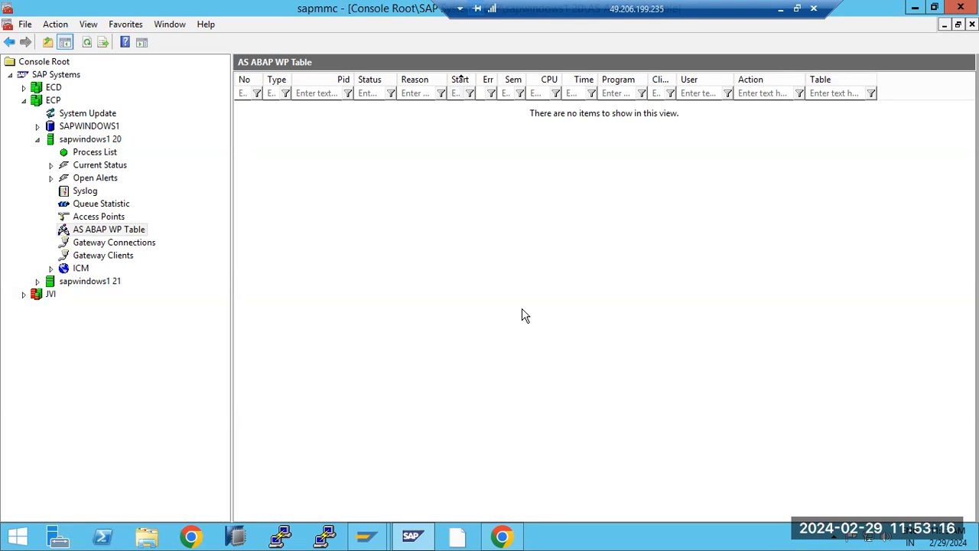
pyautogui.click(502, 533)
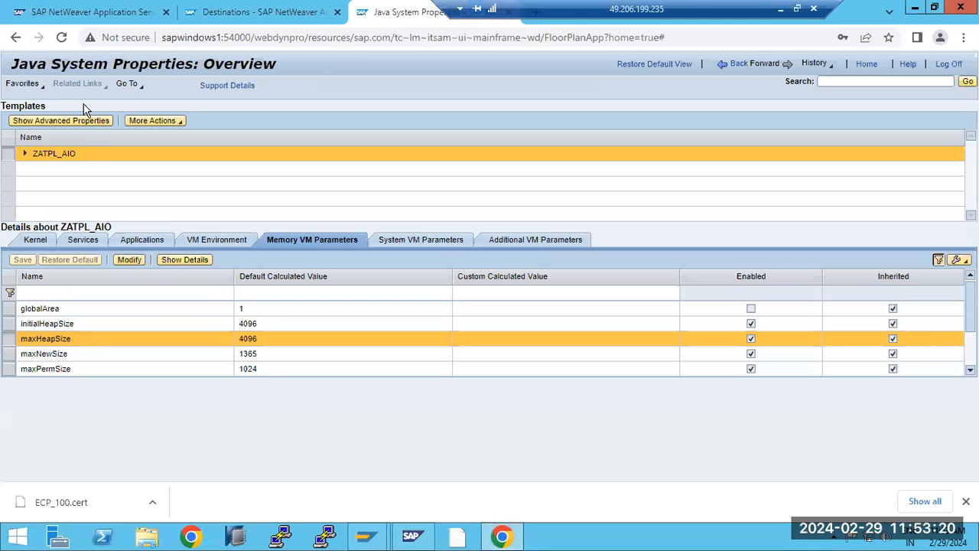
# Step: Review ZATPL_AIO's System and Additional VM Parameters, Services and Kernel tabs, closing the download bar
pyautogui.moveTo(52, 65); pyautogui.dragTo(177, 67)
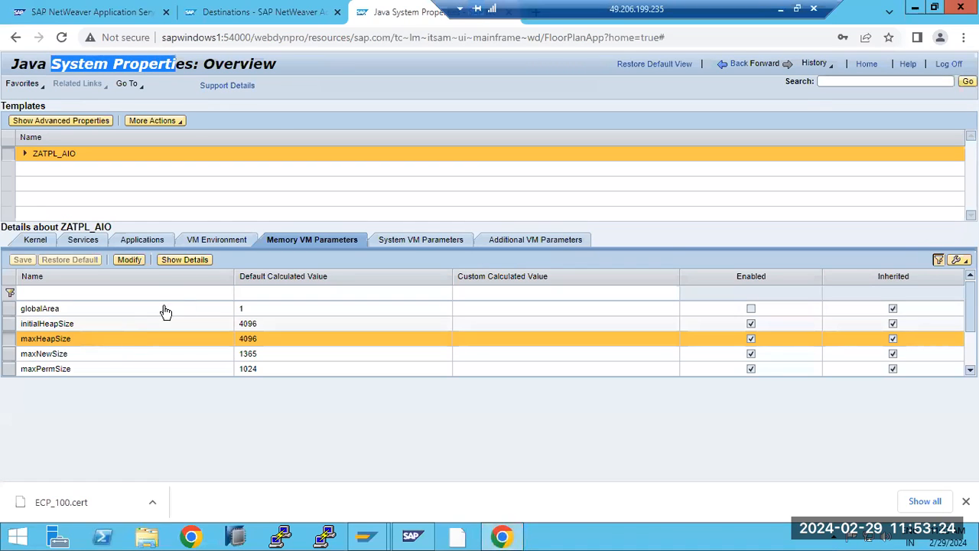
pyautogui.click(400, 241)
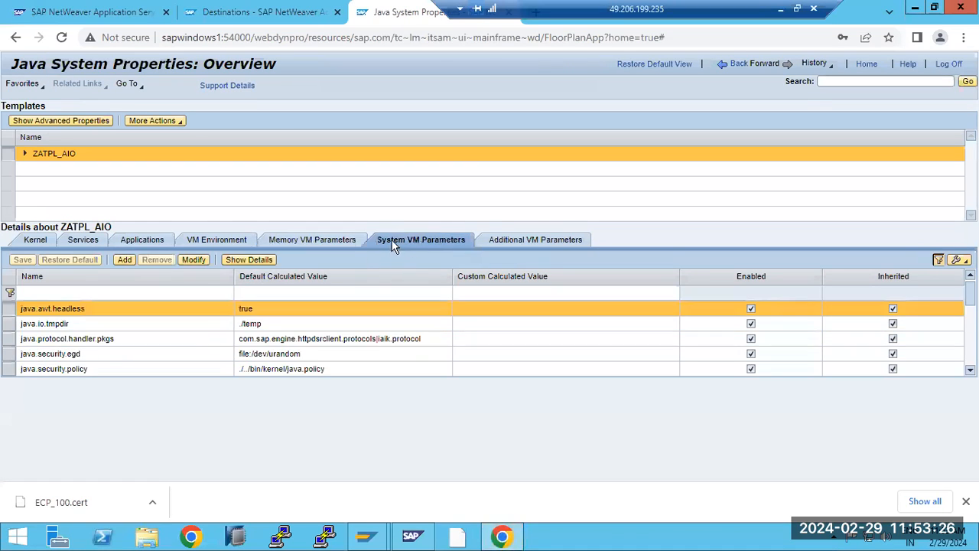
pyautogui.click(519, 244)
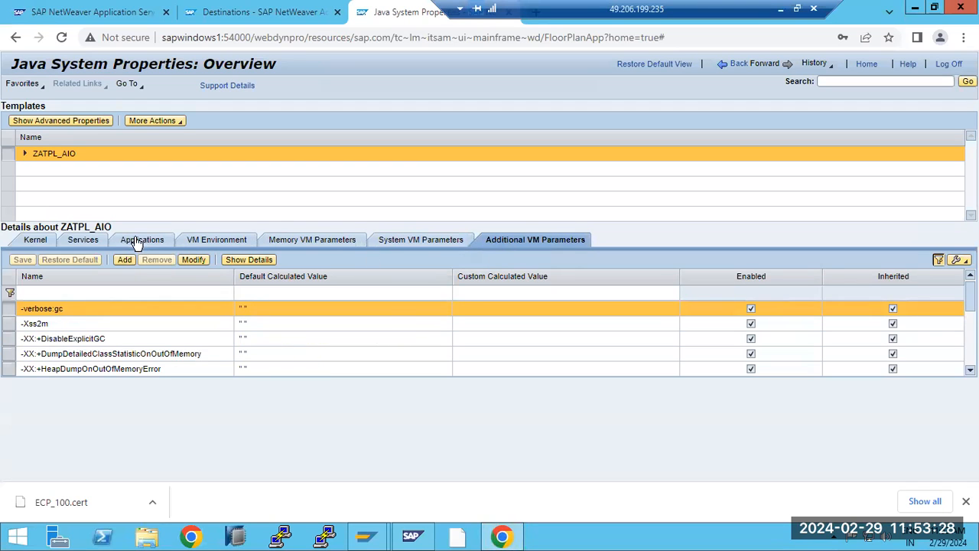
pyautogui.click(85, 240)
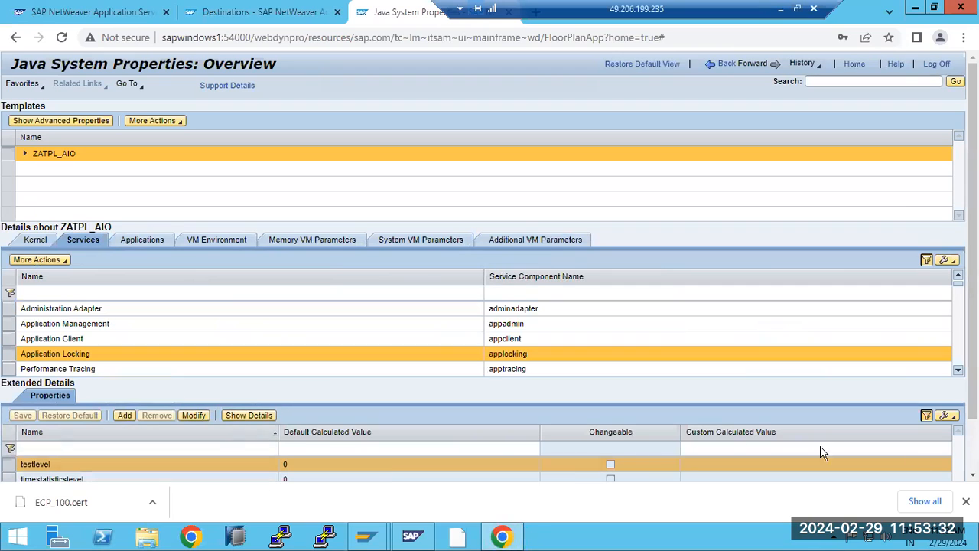
pyautogui.click(965, 501)
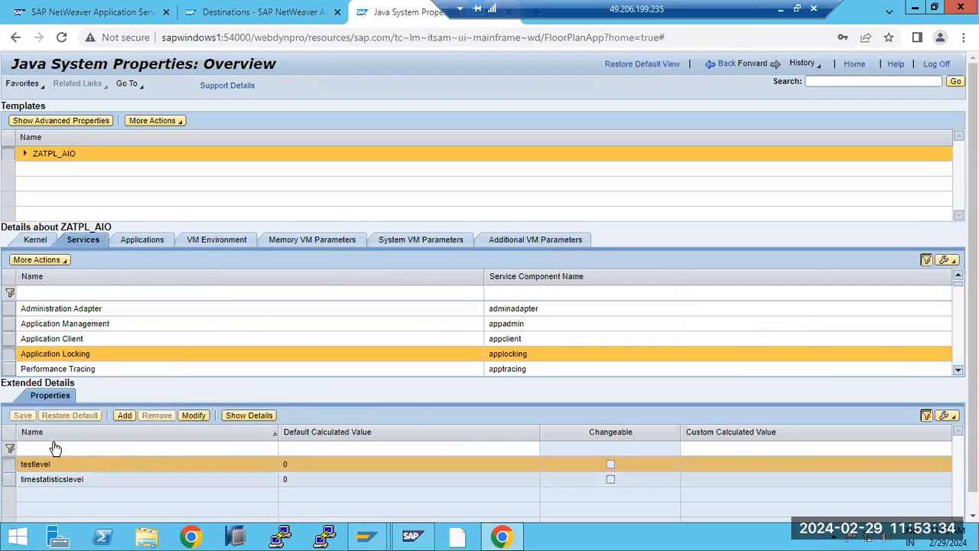
pyautogui.click(33, 241)
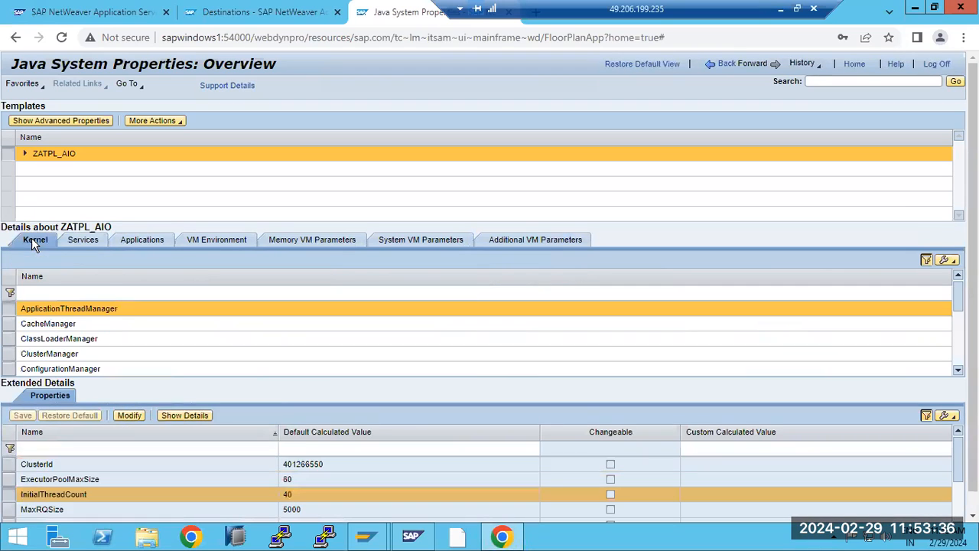
pyautogui.click(505, 535)
pyautogui.click(505, 535)
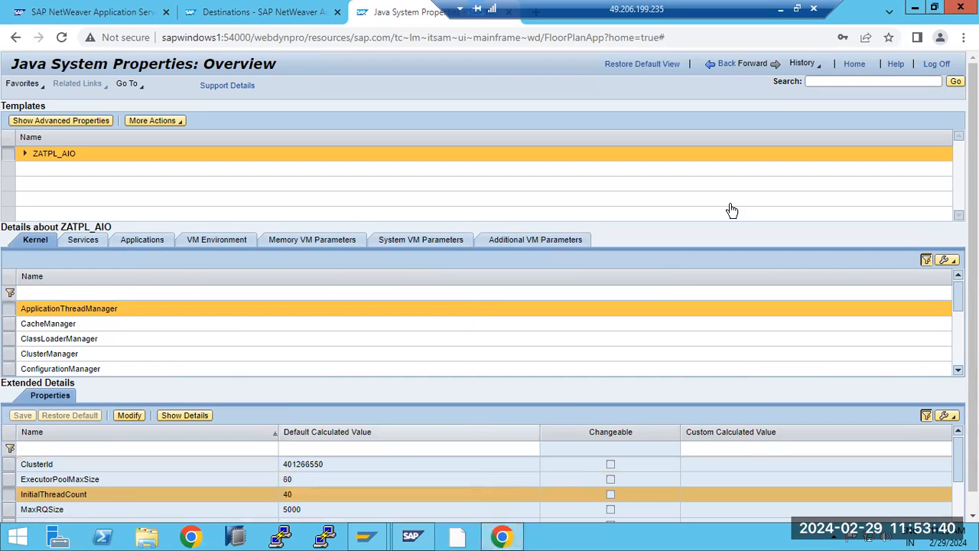
# Step: Back on the Infrastructure overview, read the area descriptions and open Log Configuration
pyautogui.click(738, 67)
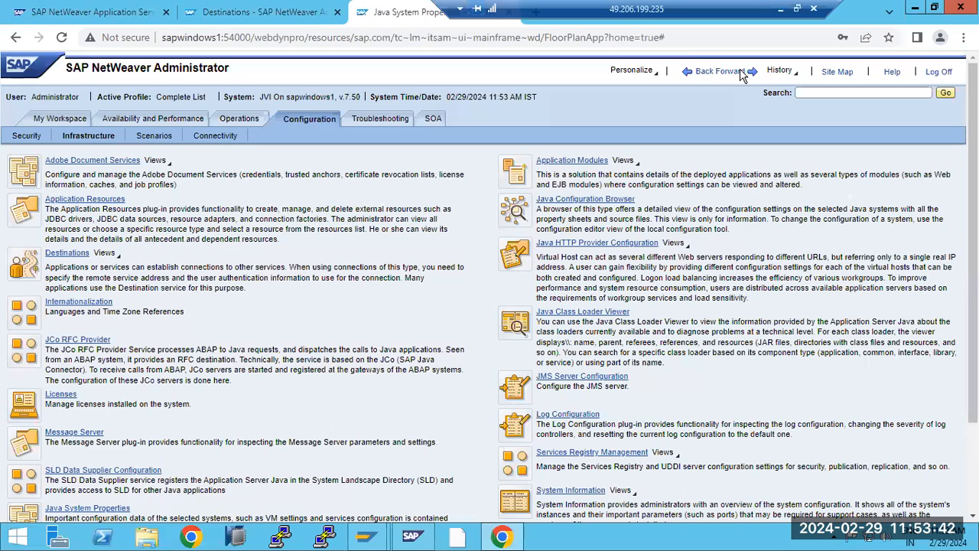
pyautogui.scroll(-3, 277, 415)
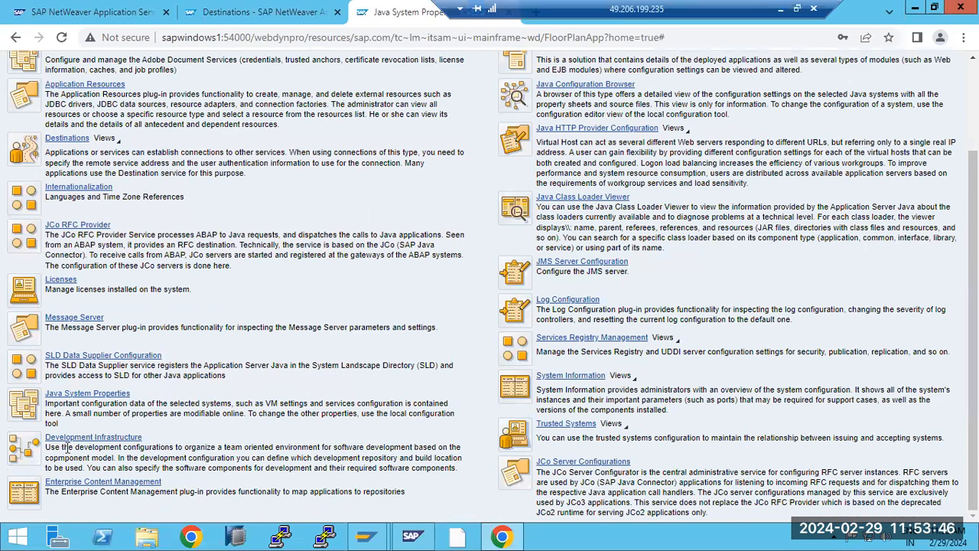
pyautogui.moveTo(60, 447); pyautogui.dragTo(142, 457)
pyautogui.moveTo(127, 491); pyautogui.dragTo(186, 492)
pyautogui.scroll(3, 439, 431)
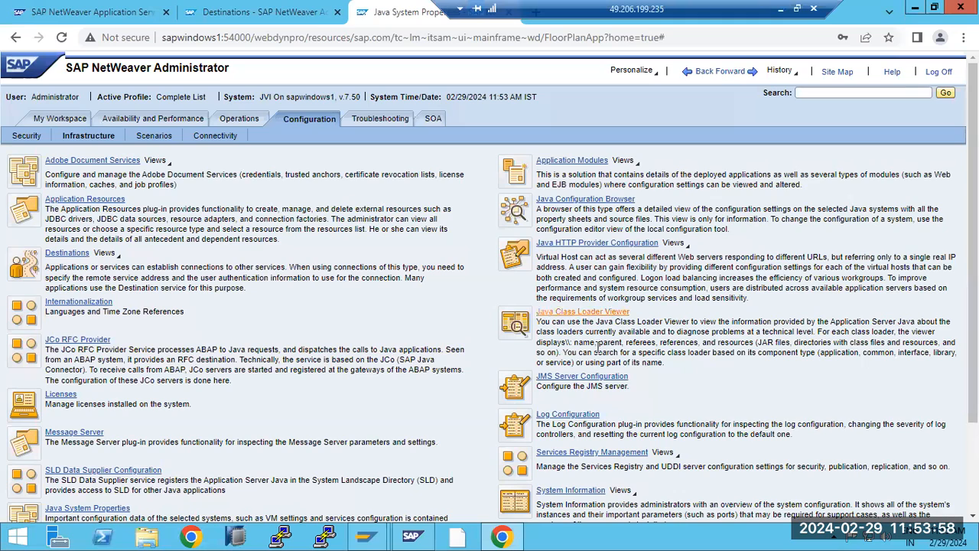
pyautogui.scroll(-1, 598, 365)
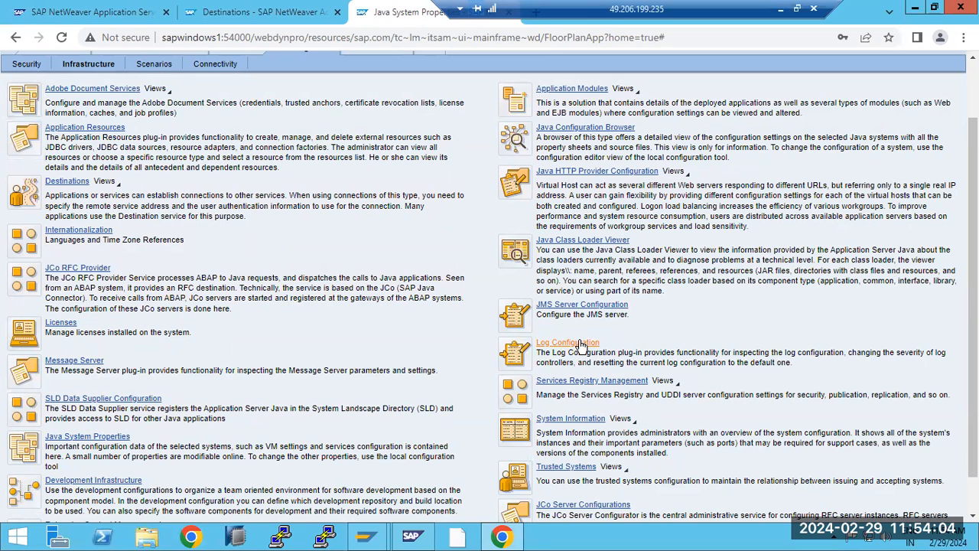
pyautogui.click(580, 344)
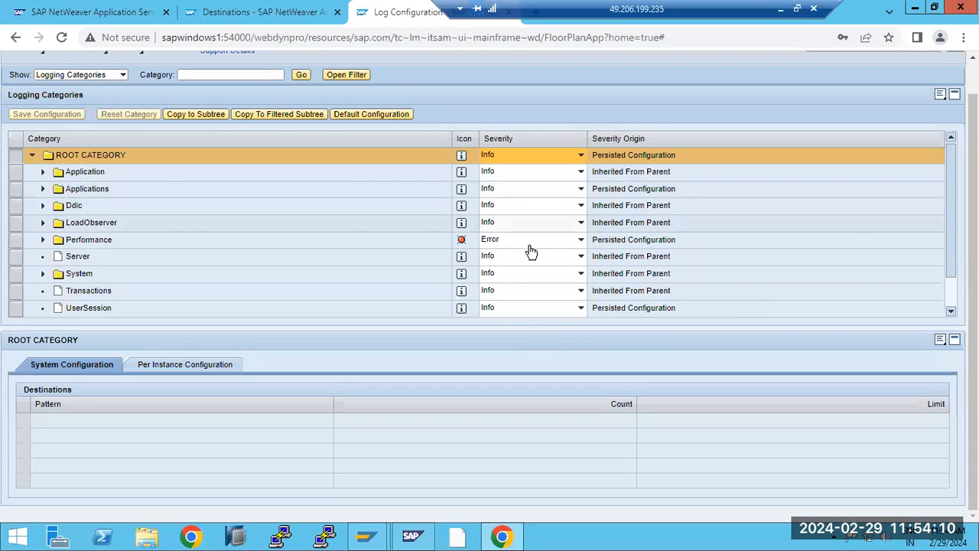
# Step: Set ROOT CATEGORY severity to All and save the logging configuration
pyautogui.click(581, 156)
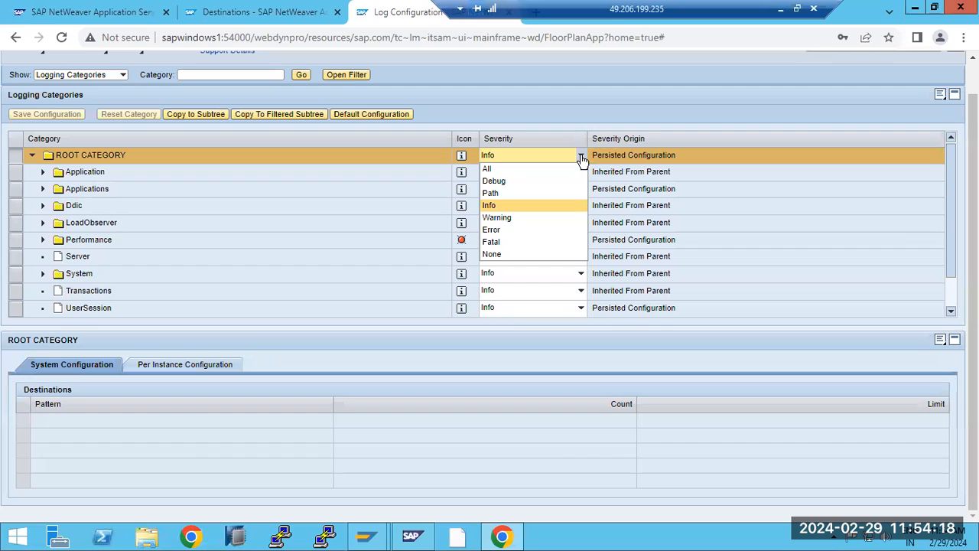
pyautogui.click(515, 169)
pyautogui.click(49, 114)
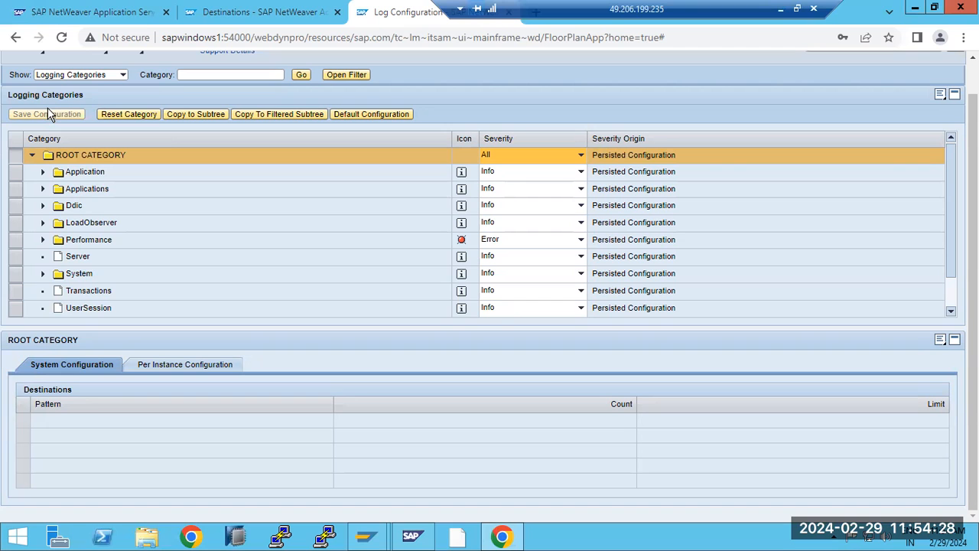
pyautogui.scroll(1, 339, 168)
pyautogui.scroll(-1, 489, 275)
pyautogui.scroll(1, 489, 275)
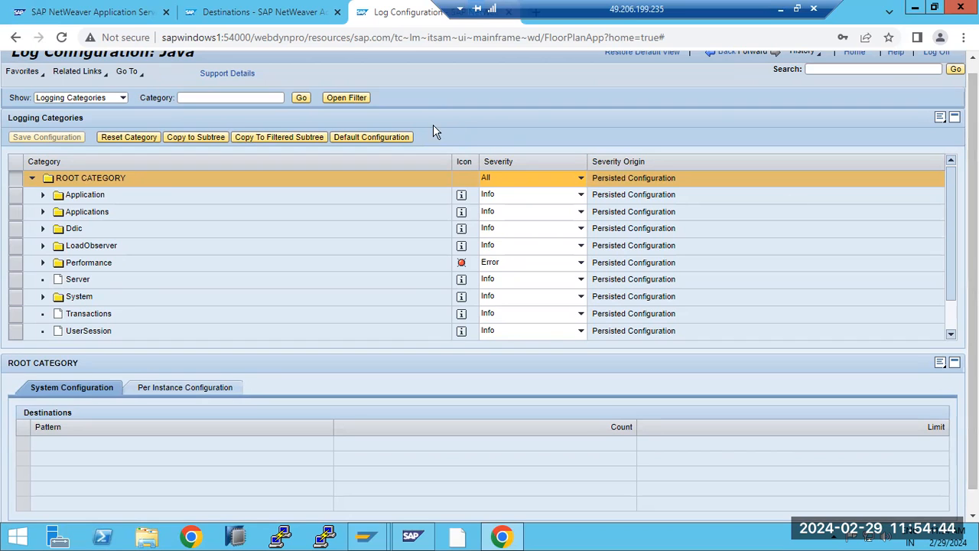
# Step: Expand the Performance category and show the AppTracing subcategory's settings
pyautogui.click(43, 263)
pyautogui.click(90, 277)
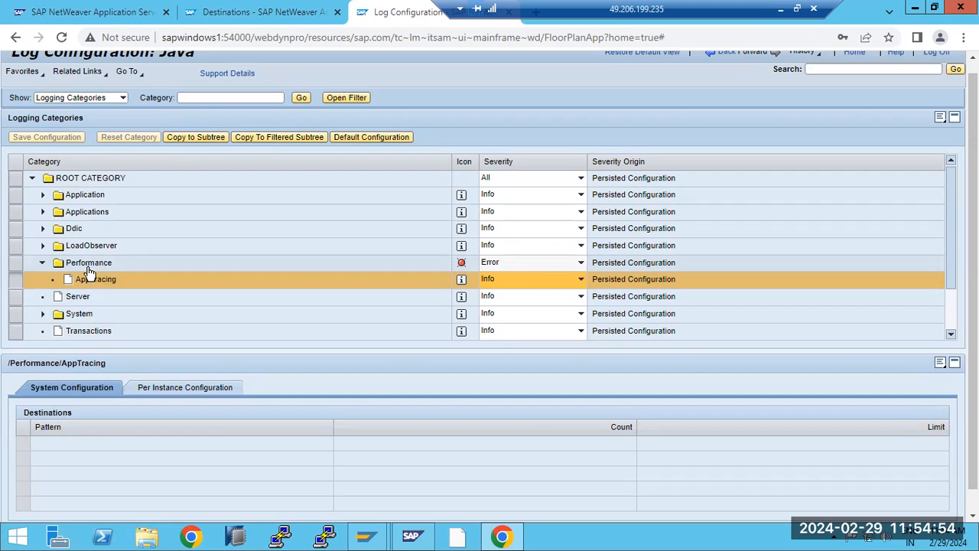
pyautogui.scroll(1, 174, 272)
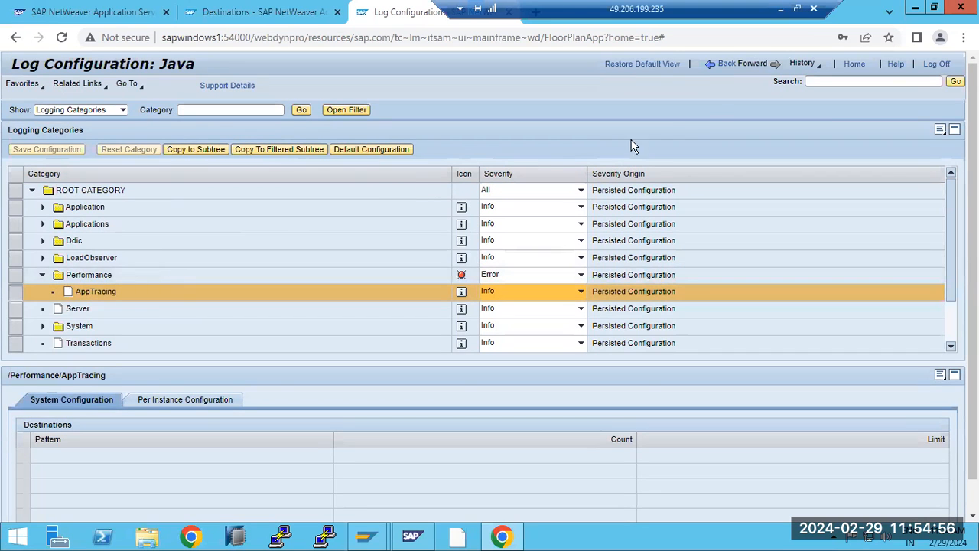
# Step: Go back from Log Configuration to the Configuration overview and show the Scenarios list
pyautogui.click(727, 66)
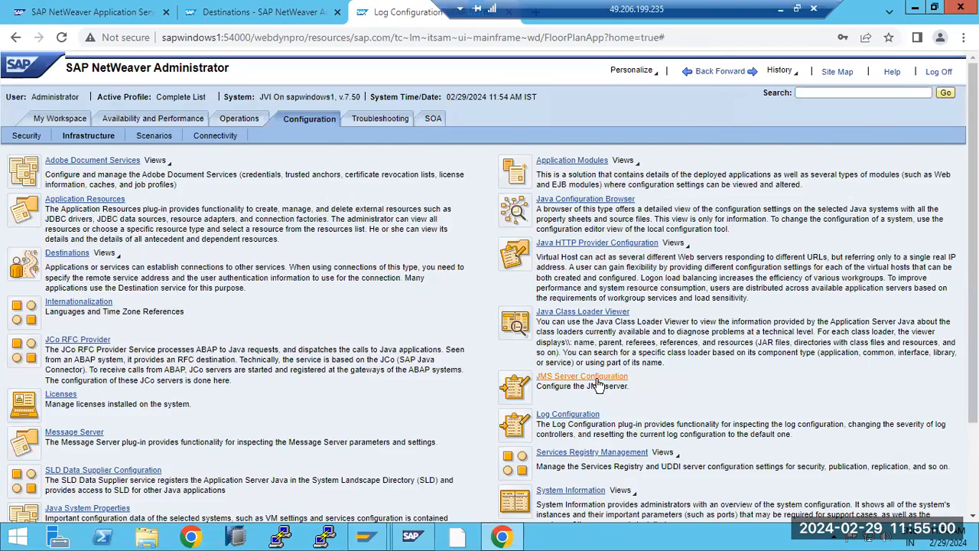
pyautogui.scroll(-3, 597, 384)
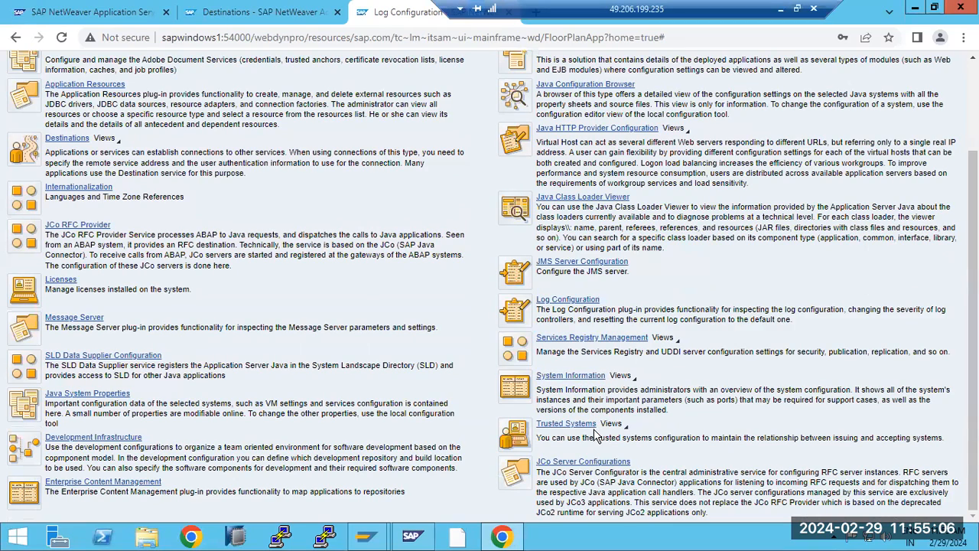
pyautogui.scroll(3, 592, 342)
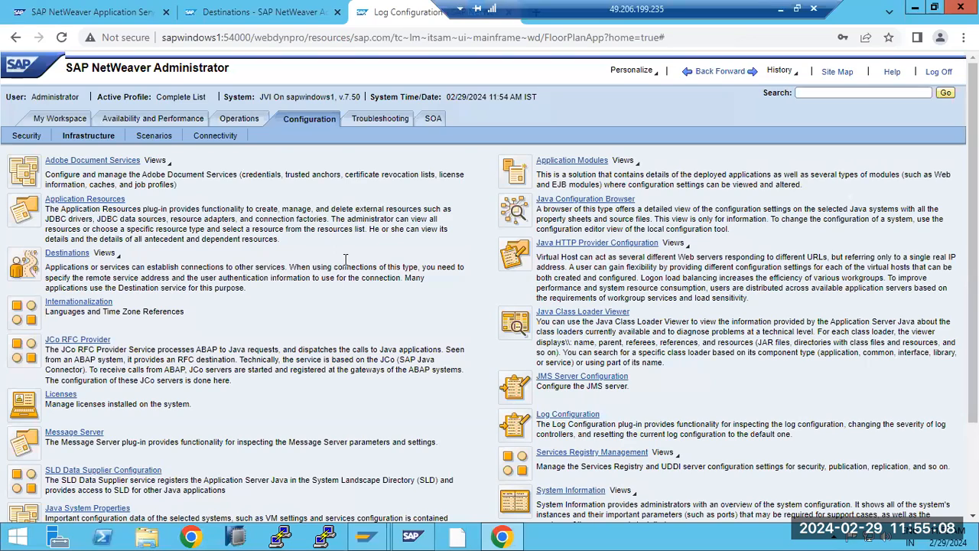
pyautogui.click(157, 136)
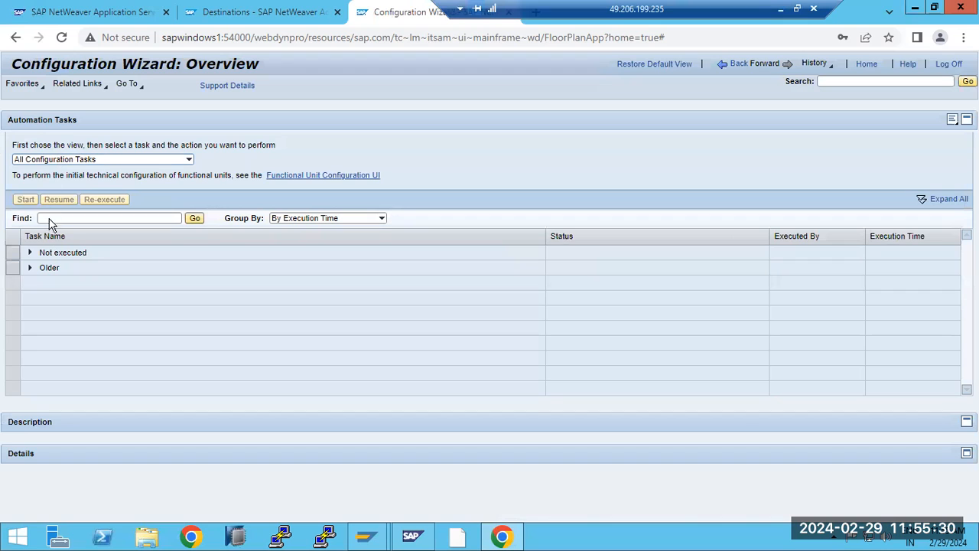
# Step: Expand the Older and Not executed groups, select PI Test: PI Initial Setup and scroll the list
pyautogui.click(32, 268)
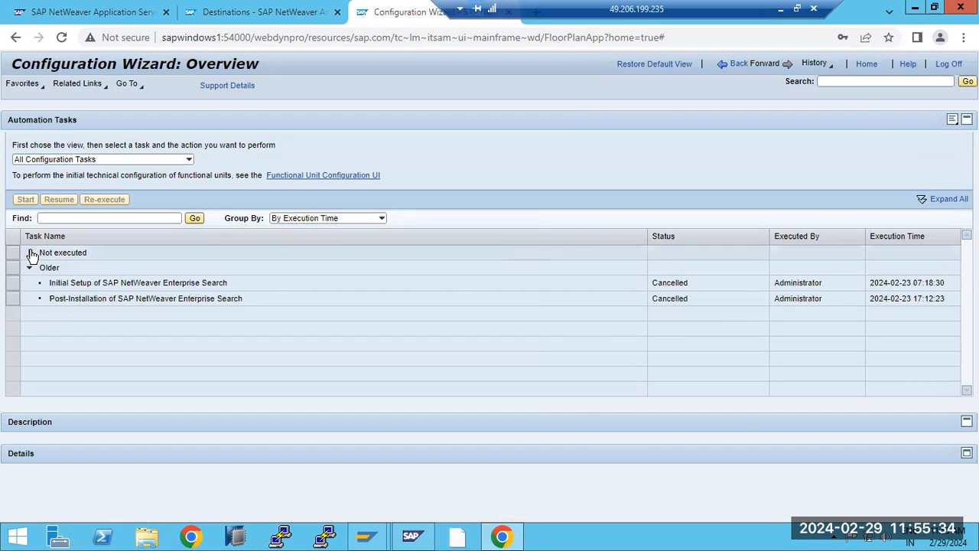
pyautogui.click(31, 253)
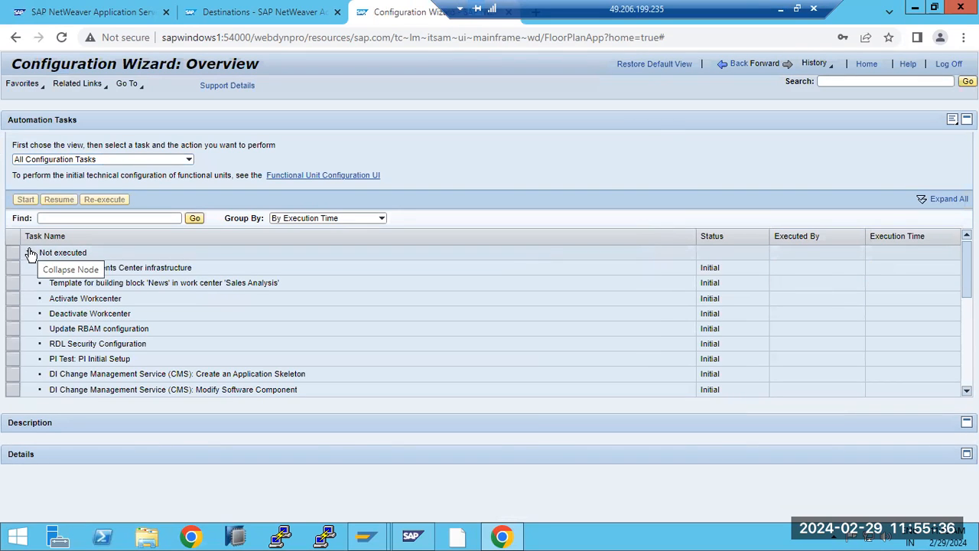
pyautogui.click(96, 363)
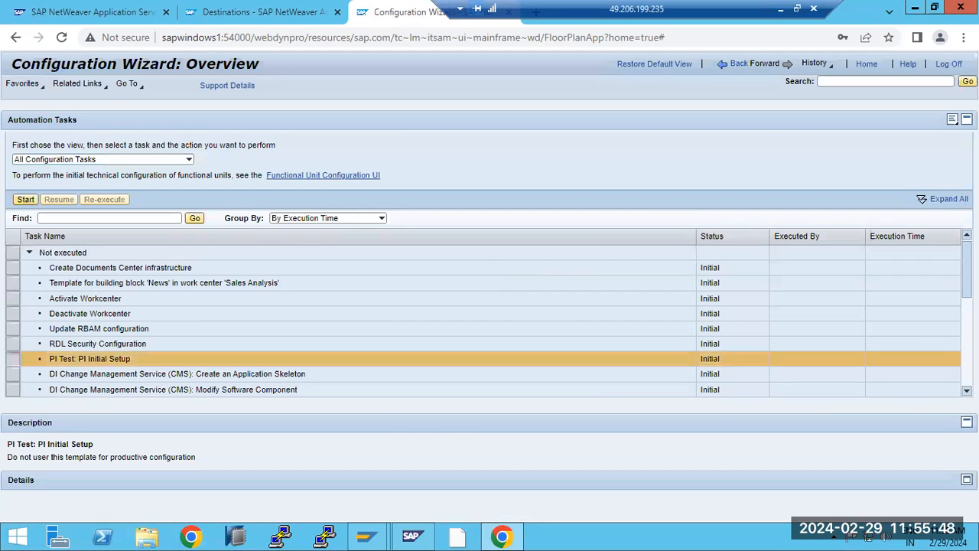
pyautogui.scroll(-3, 482, 321)
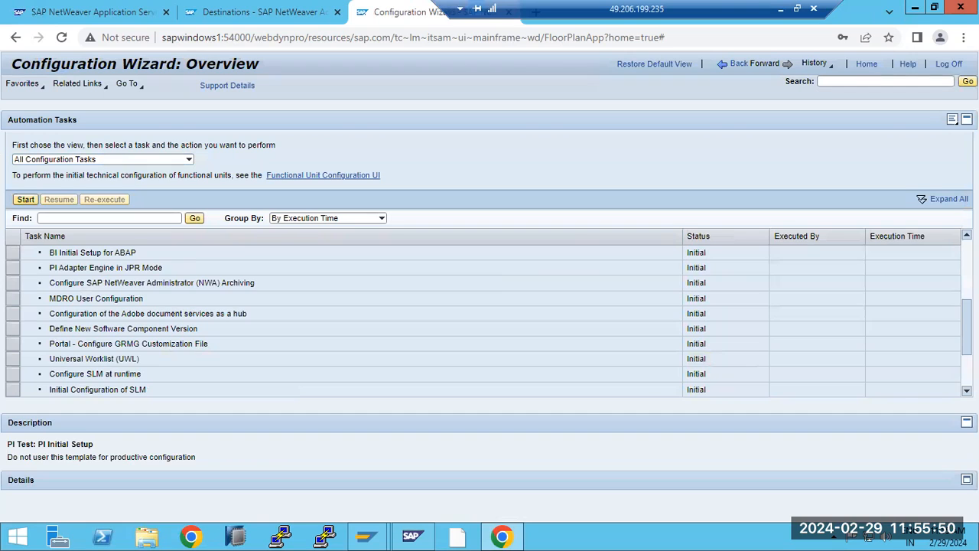
pyautogui.scroll(-2, 482, 321)
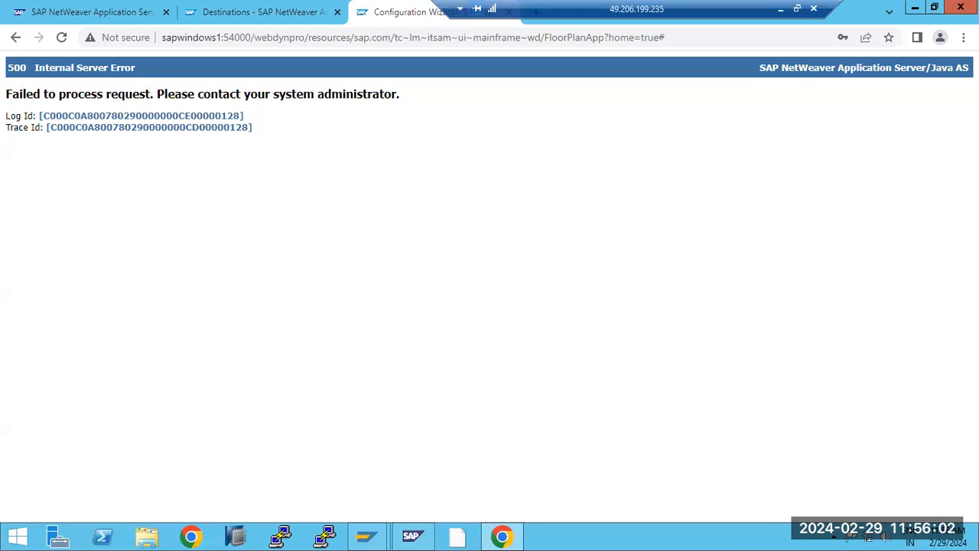
# Step: Reload after the server error, try the Functional Unit Configuration UI, and reopen Configuration Wizard
pyautogui.press('F5')
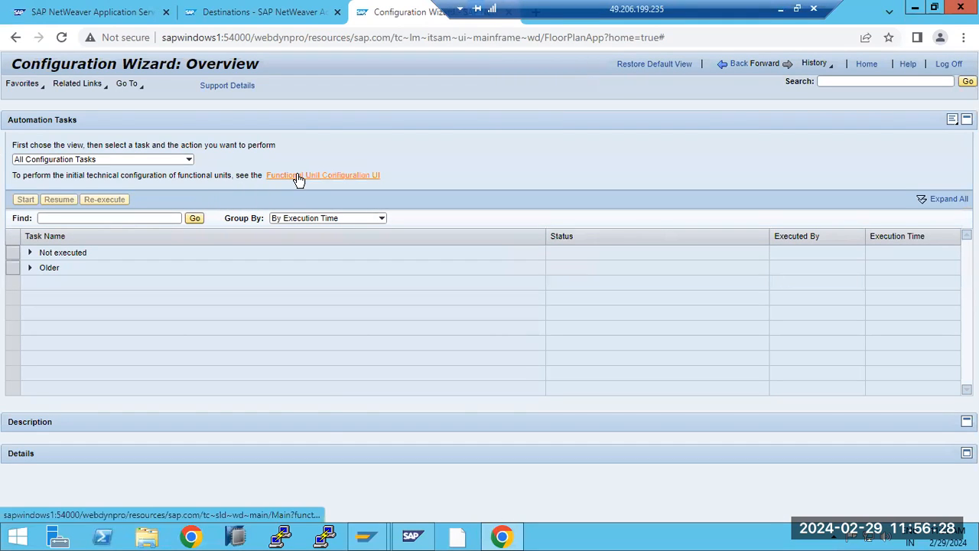
pyautogui.click(298, 175)
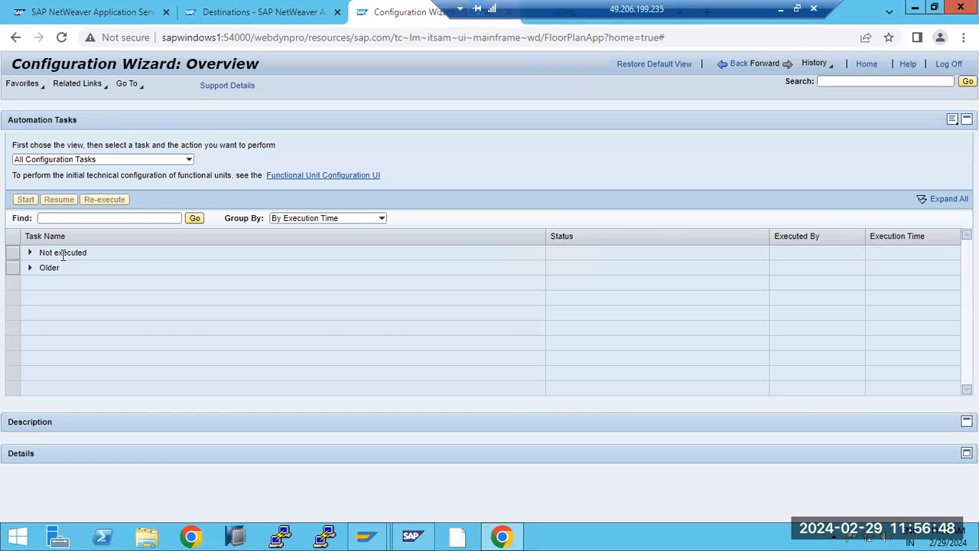
pyautogui.click(30, 252)
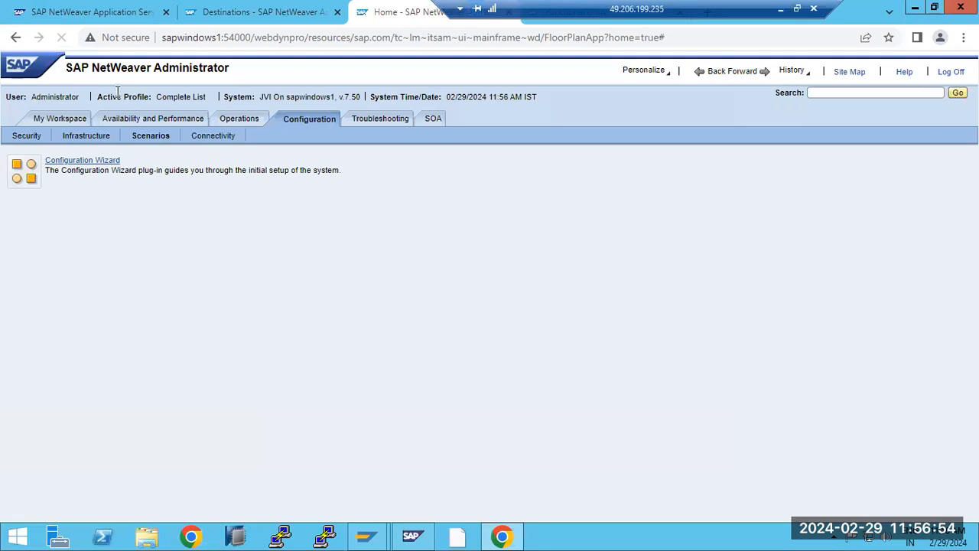
pyautogui.click(88, 161)
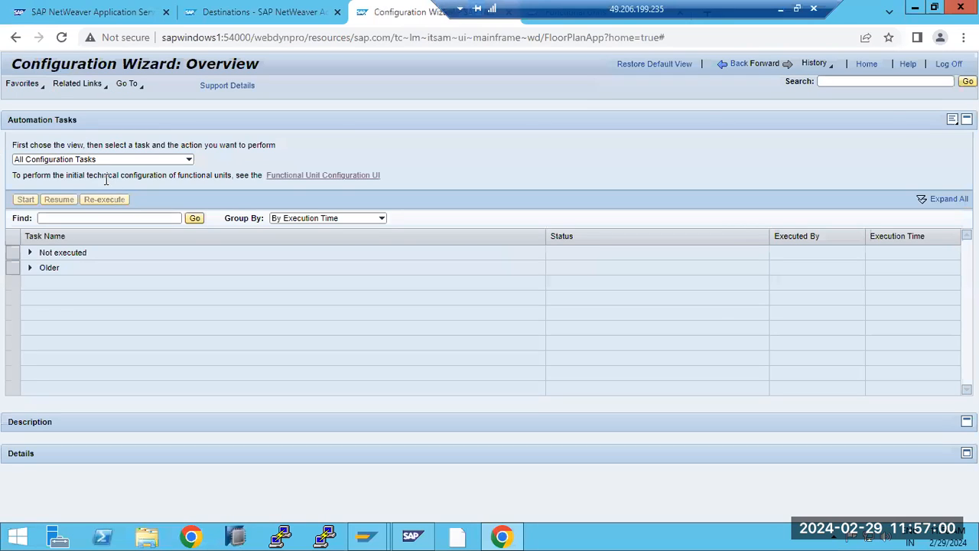
# Step: Try the Initial Configuration view, then switch the task view to All Configuration Tasks
pyautogui.click(190, 159)
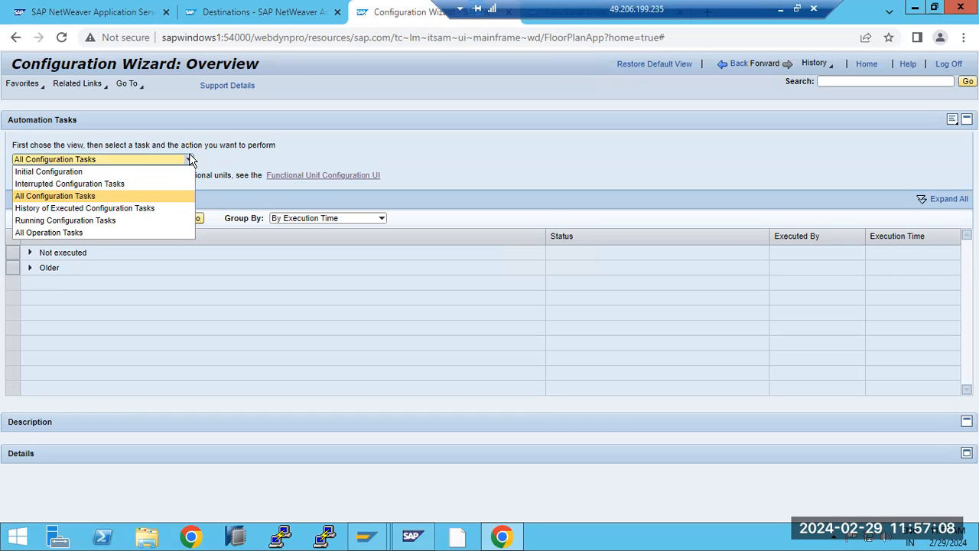
pyautogui.click(24, 172)
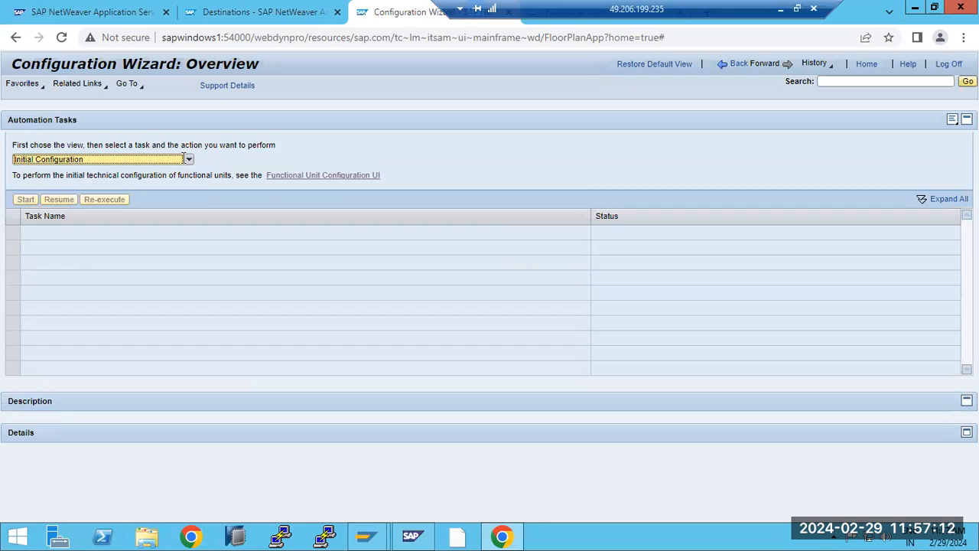
pyautogui.click(281, 177)
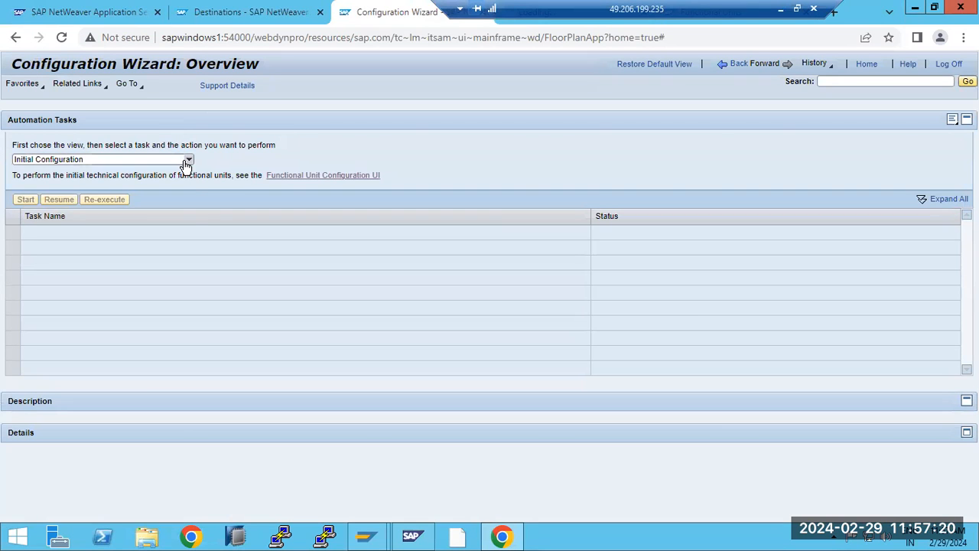
pyautogui.click(188, 159)
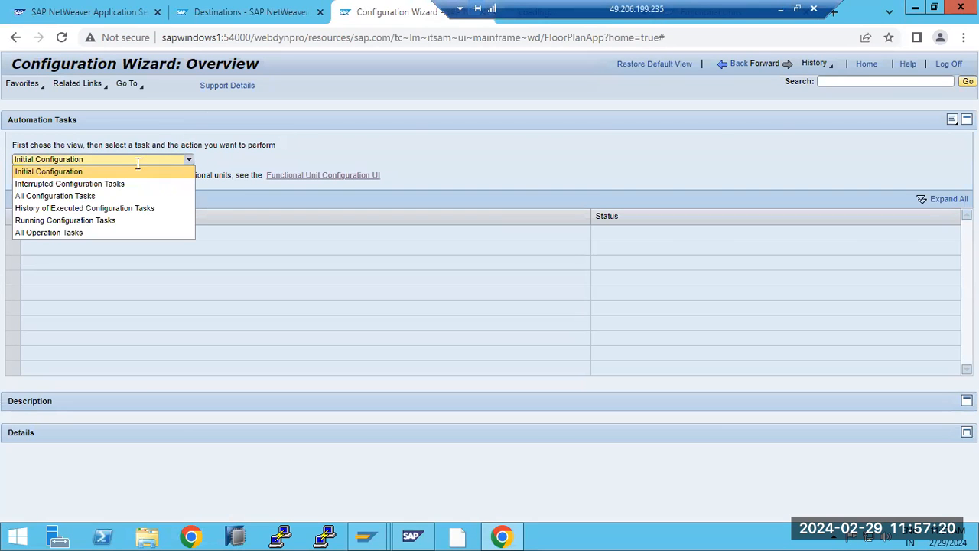
pyautogui.click(70, 196)
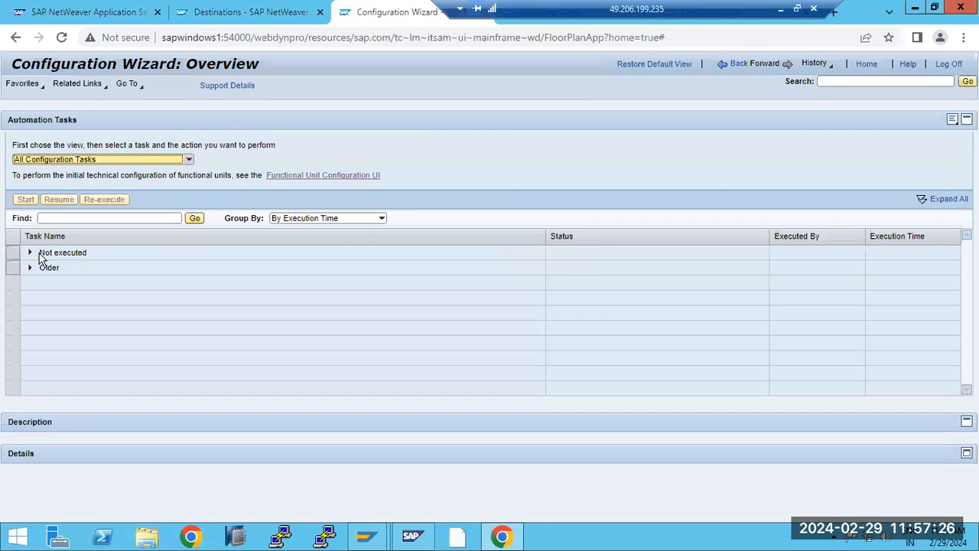
# Step: Start the Universal Worklist (UWL) task from the Not executed list, reaching step 4 of 20
pyautogui.click(32, 253)
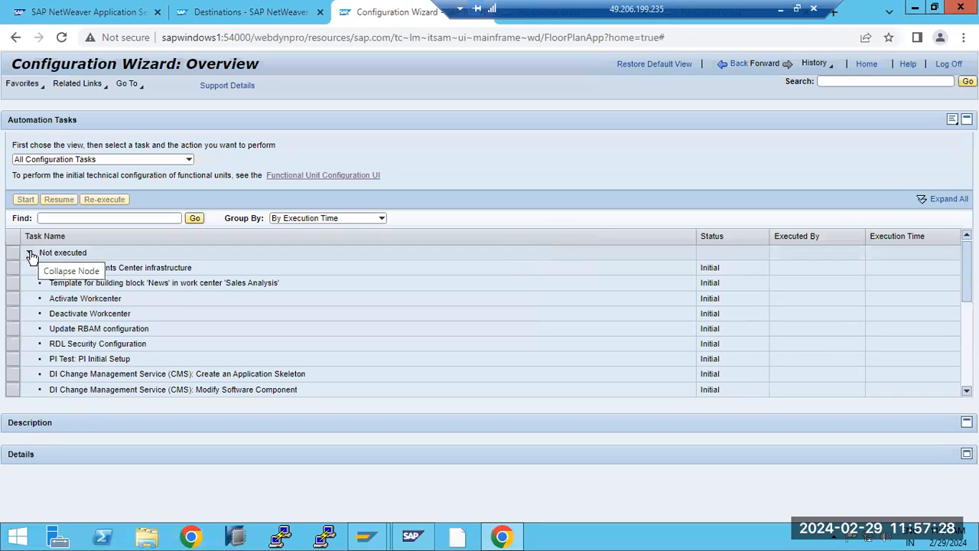
pyautogui.click(14, 300)
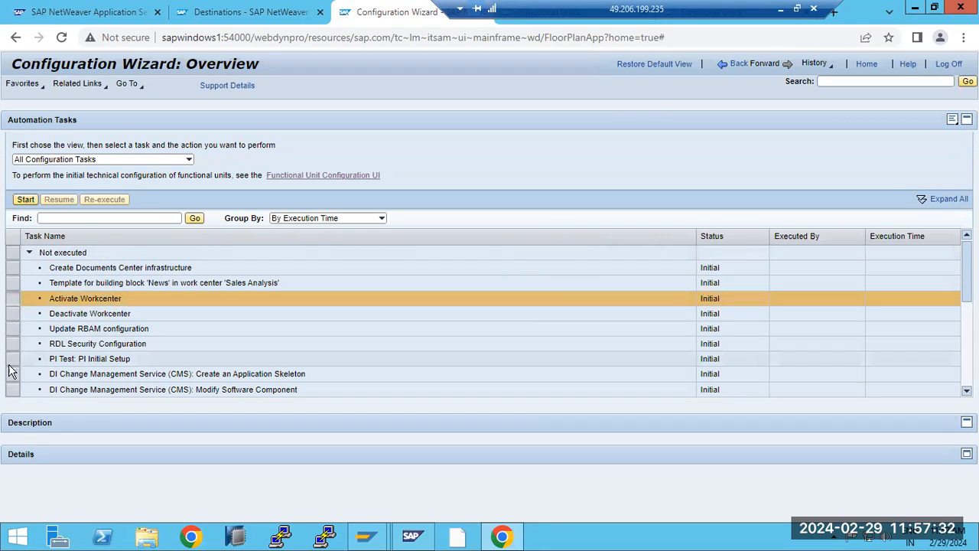
pyautogui.scroll(-2, 108, 357)
pyautogui.scroll(-3, 107, 357)
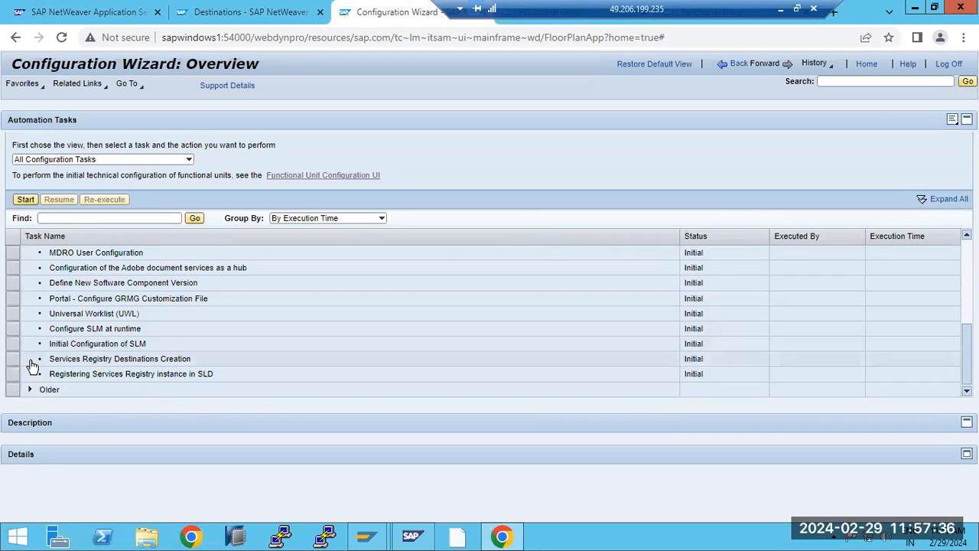
pyautogui.click(13, 315)
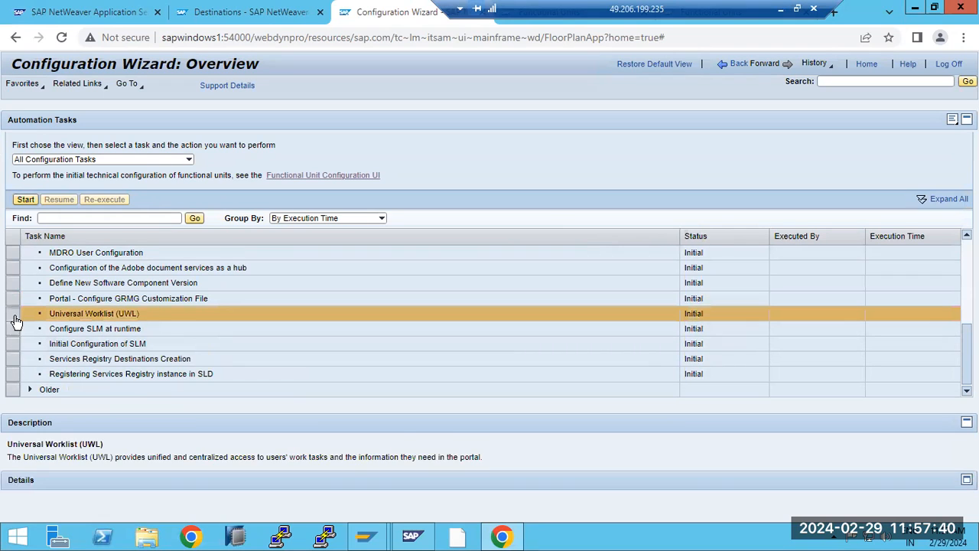
pyautogui.click(25, 200)
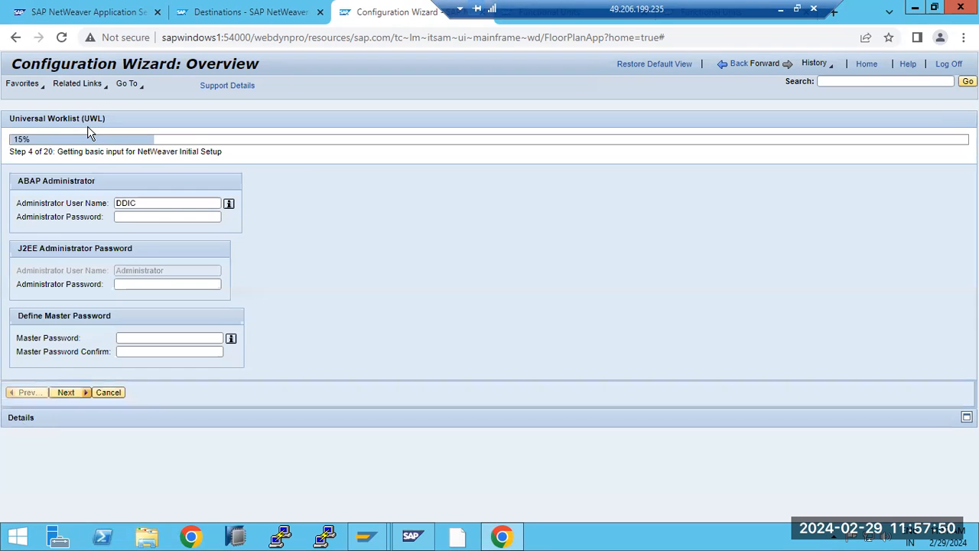
# Step: Enter the ABAP and J2EE administrator passwords and a confirmed master password, advancing to step 7
pyautogui.click(159, 219)
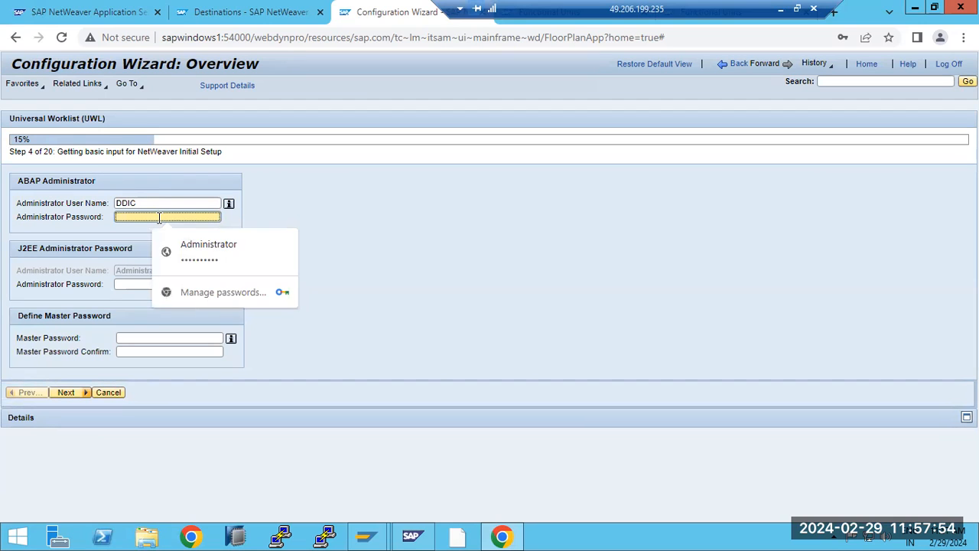
pyautogui.click(159, 219)
pyautogui.write('•••••••••')
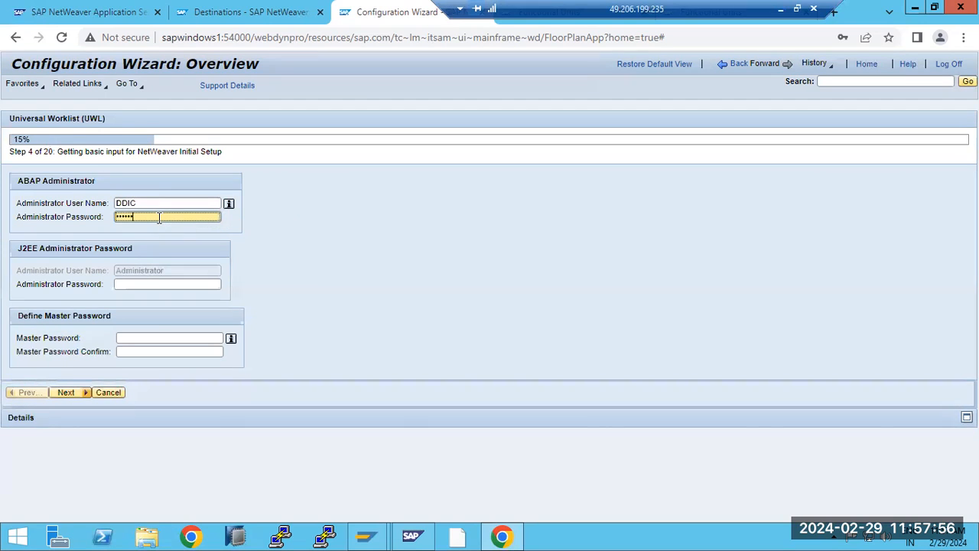
pyautogui.click(145, 283)
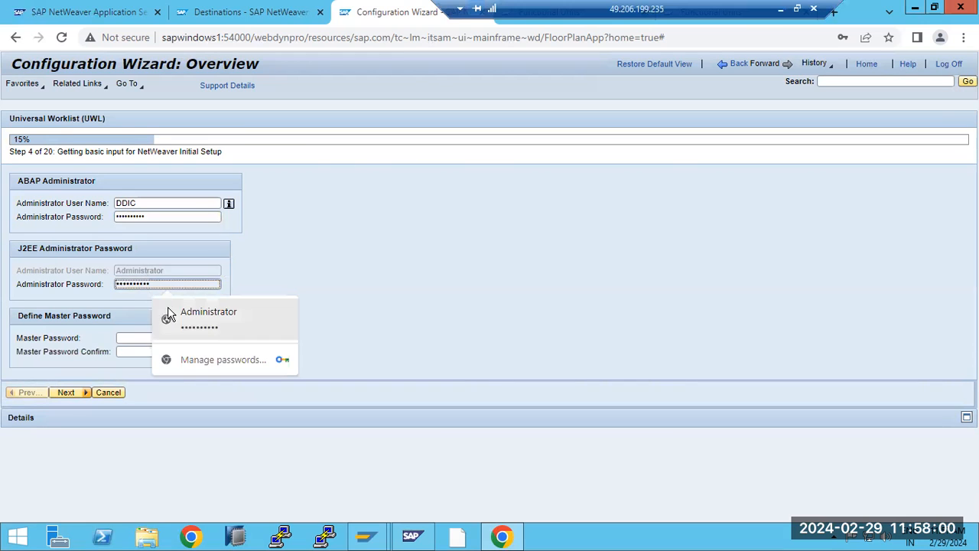
pyautogui.click(190, 316)
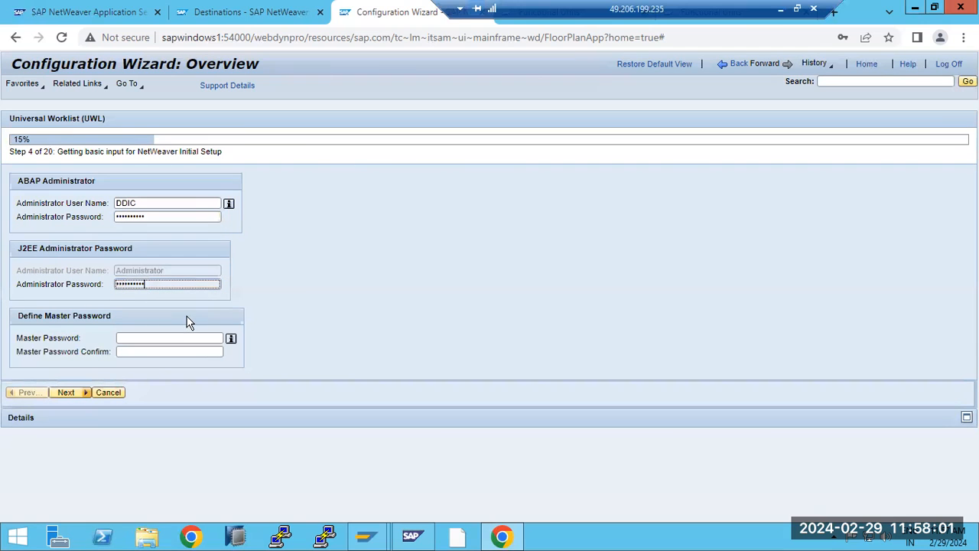
pyautogui.click(127, 338)
pyautogui.write('••••••••')
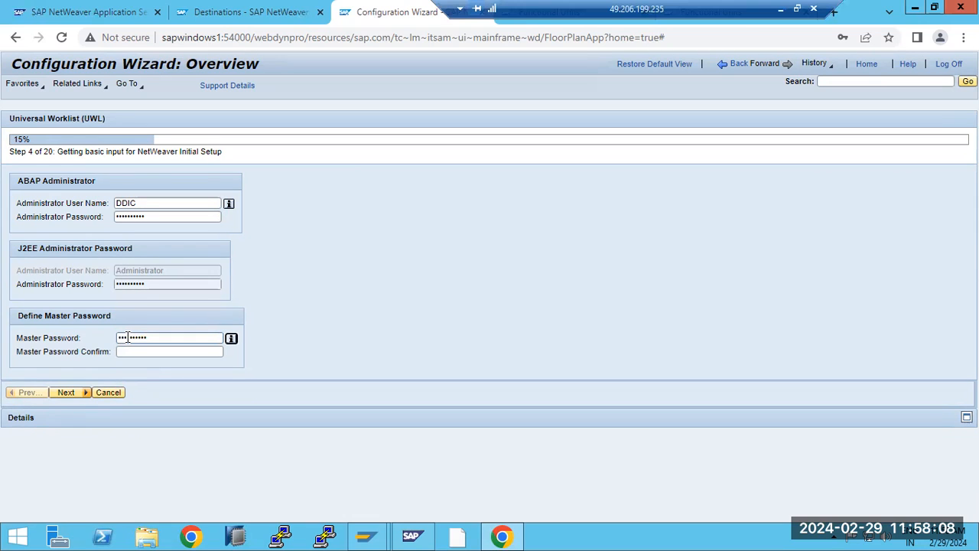
pyautogui.click(130, 352)
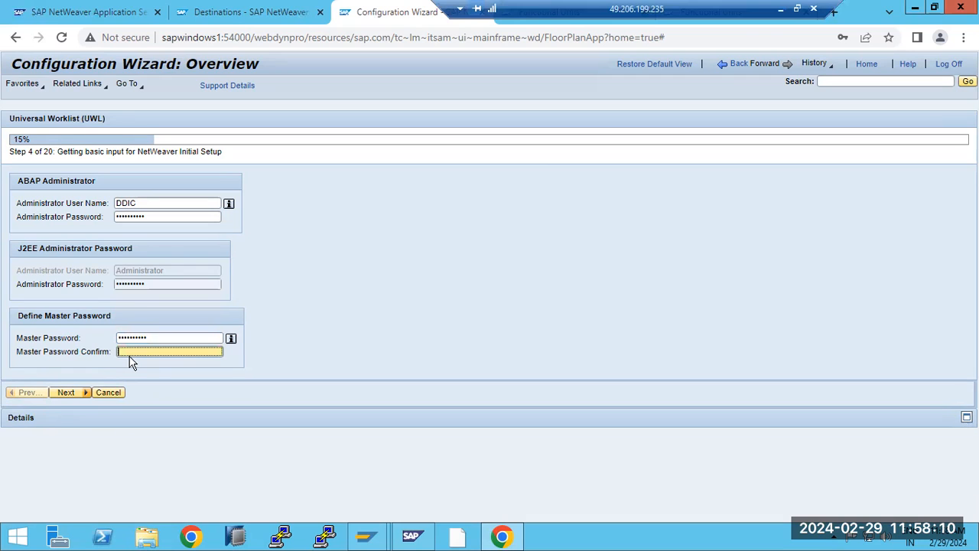
pyautogui.write('•••••••')
pyautogui.click(67, 394)
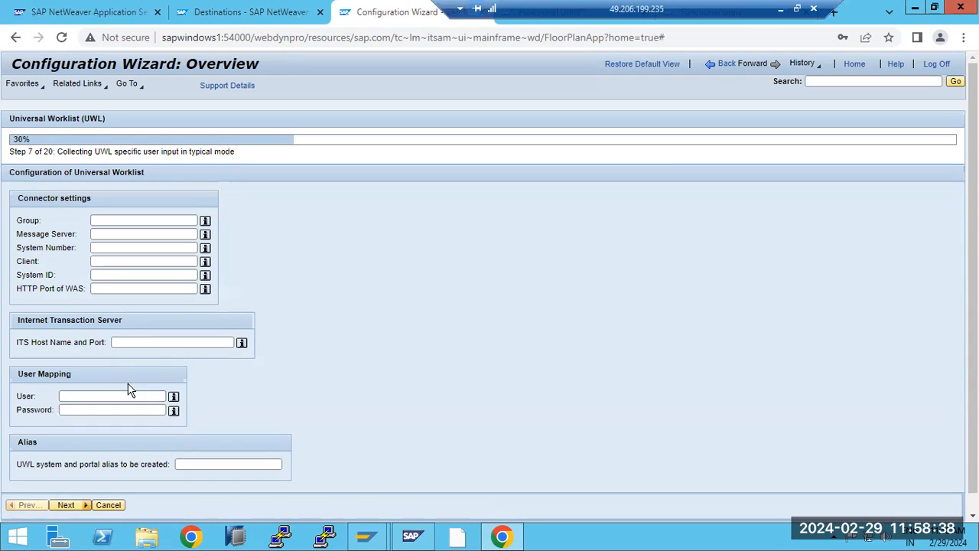
# Step: Return Home and browse the Configuration work center's scenarios and connectivity sub-tabs
pyautogui.click(854, 65)
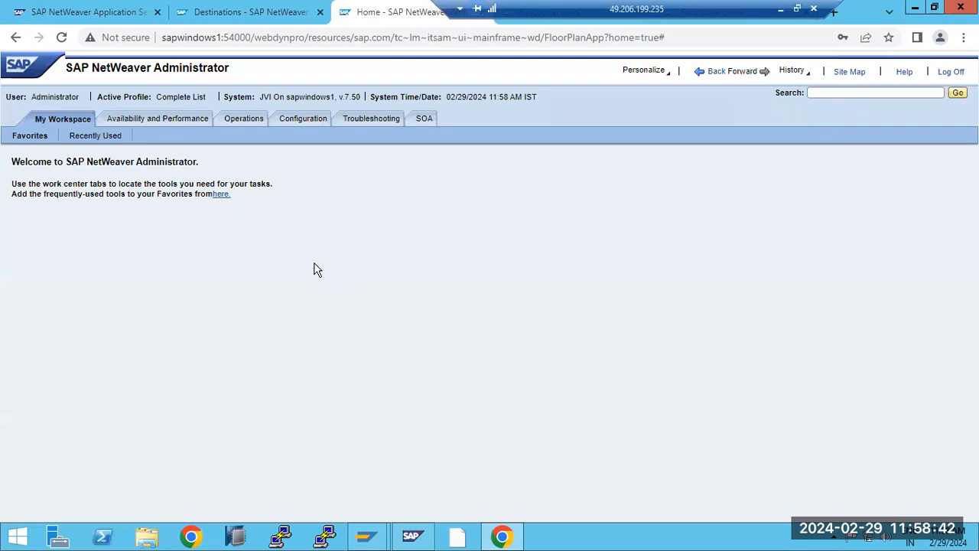
pyautogui.click(317, 120)
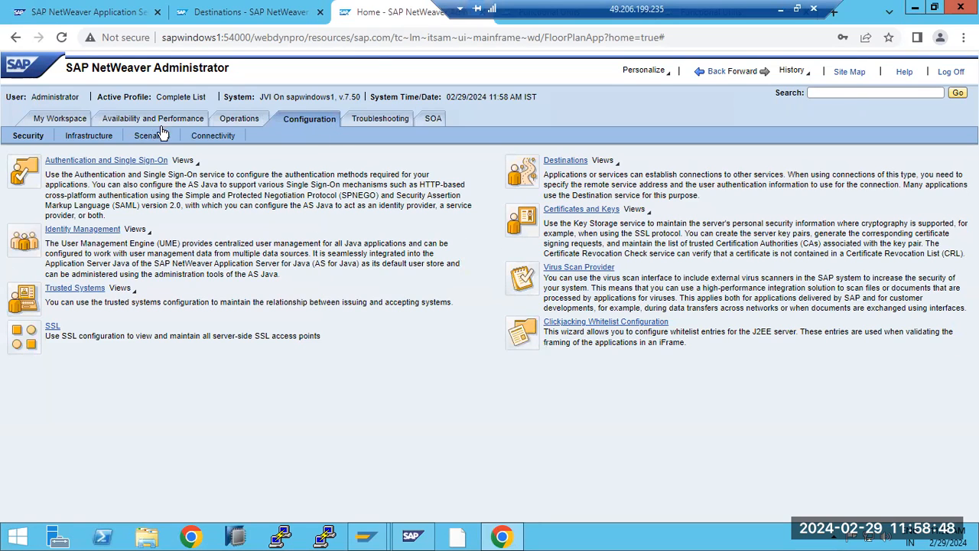
pyautogui.click(156, 135)
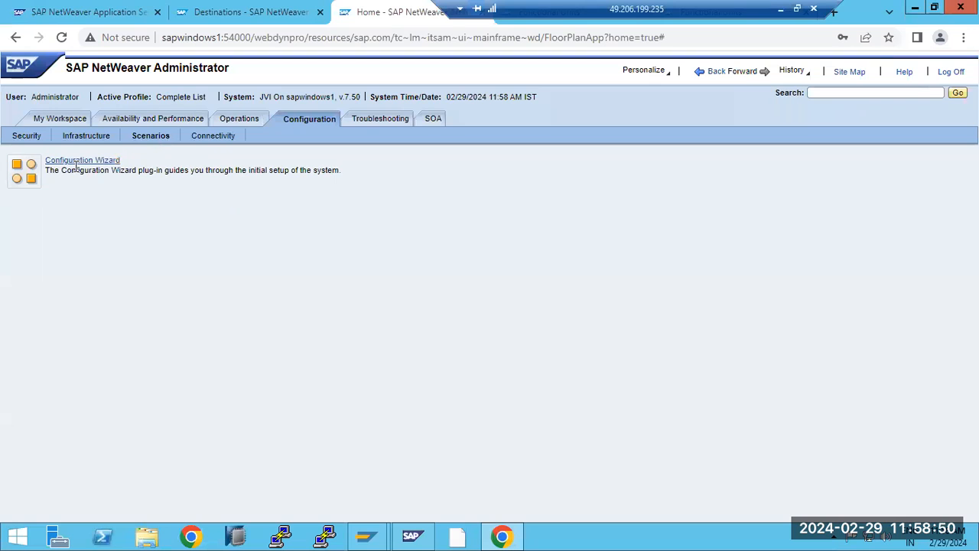
pyautogui.click(207, 136)
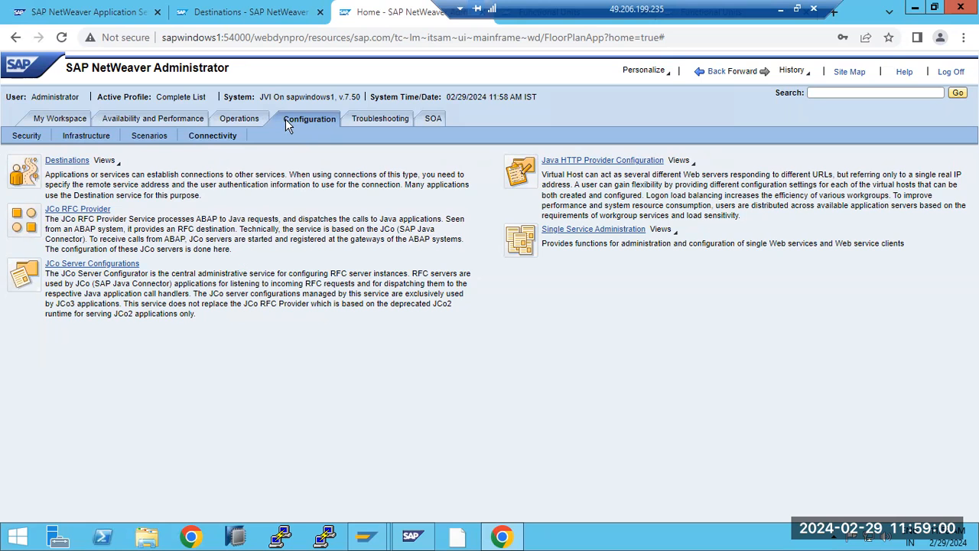
# Step: View the Troubleshooting area, log off, and return to the ECPRFC Destinations page
pyautogui.click(386, 119)
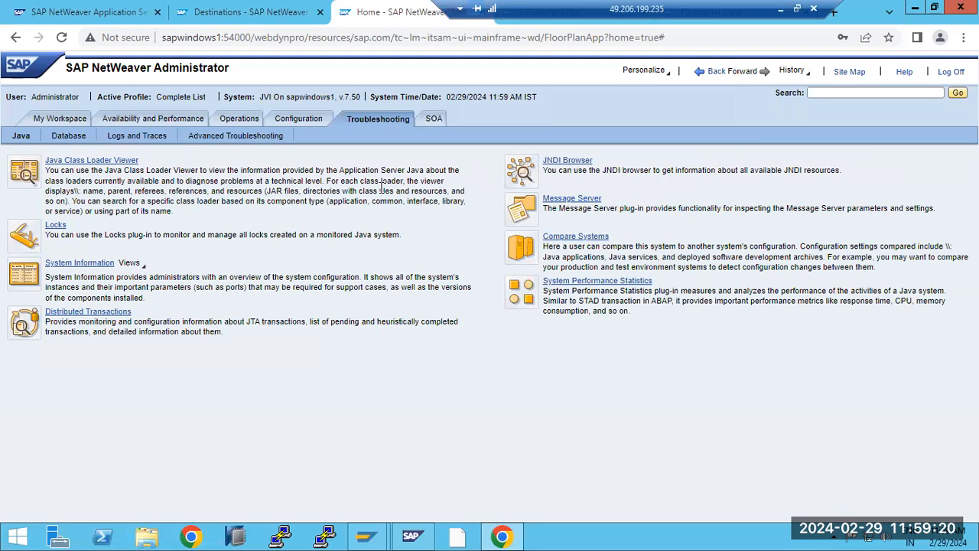
pyautogui.click(948, 76)
pyautogui.hotkey('ctrl', 'shift', 'Tab')
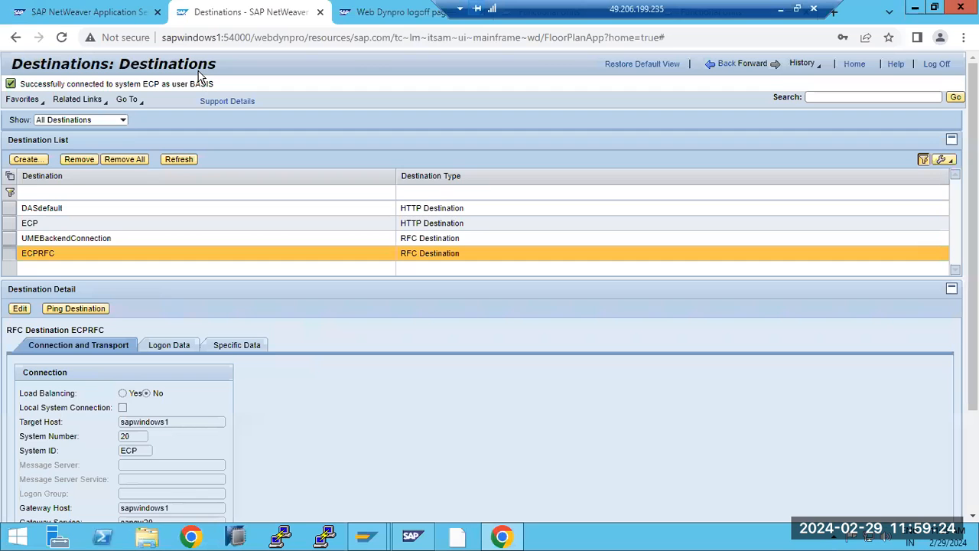